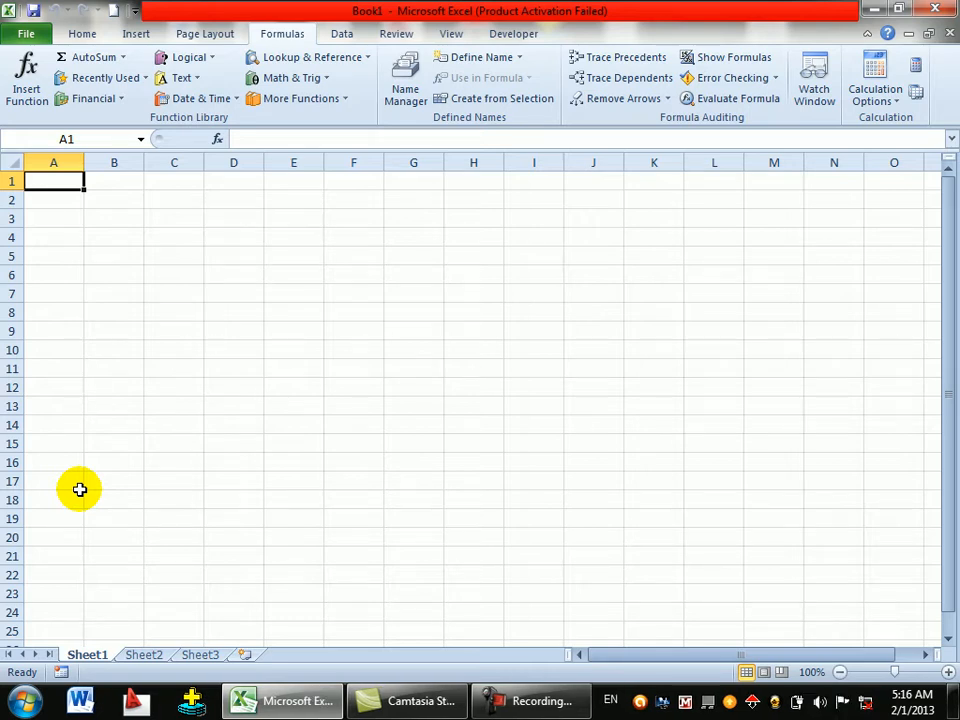
- Enter the headings name and fname in A1 and B1
text(naem)
key(BackSpace)
key(BackSpace)
text(me)
key(Tab)
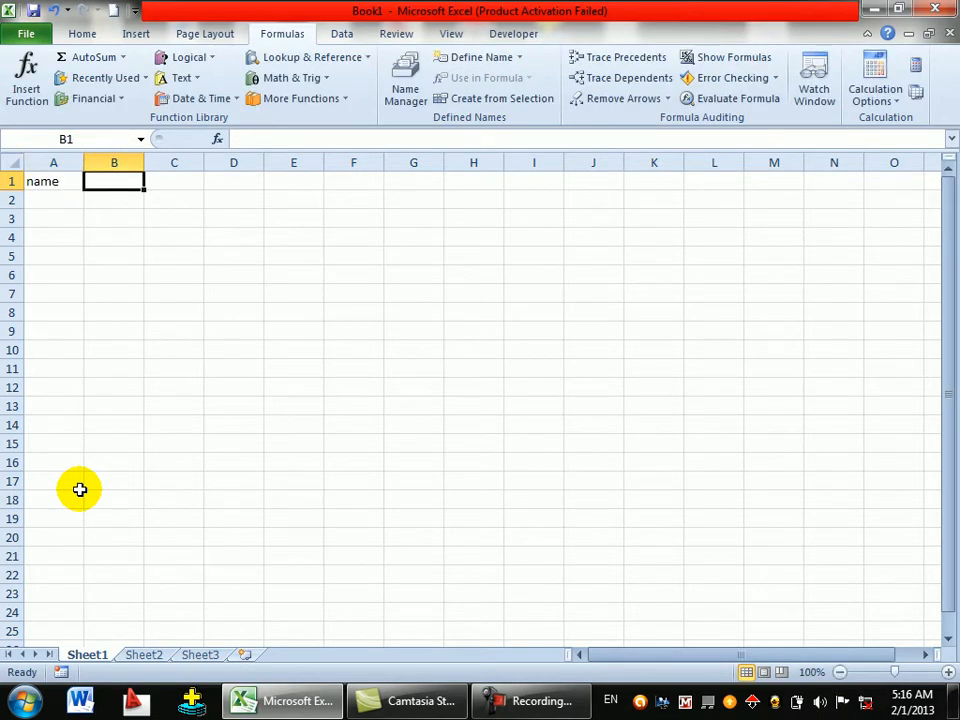
text(fame)
key(BackSpace)
key(BackSpace)
key(BackSpace)
text(name)
key(Tab)
- Add the headings class and Q1 in C1 and D1
text(class)
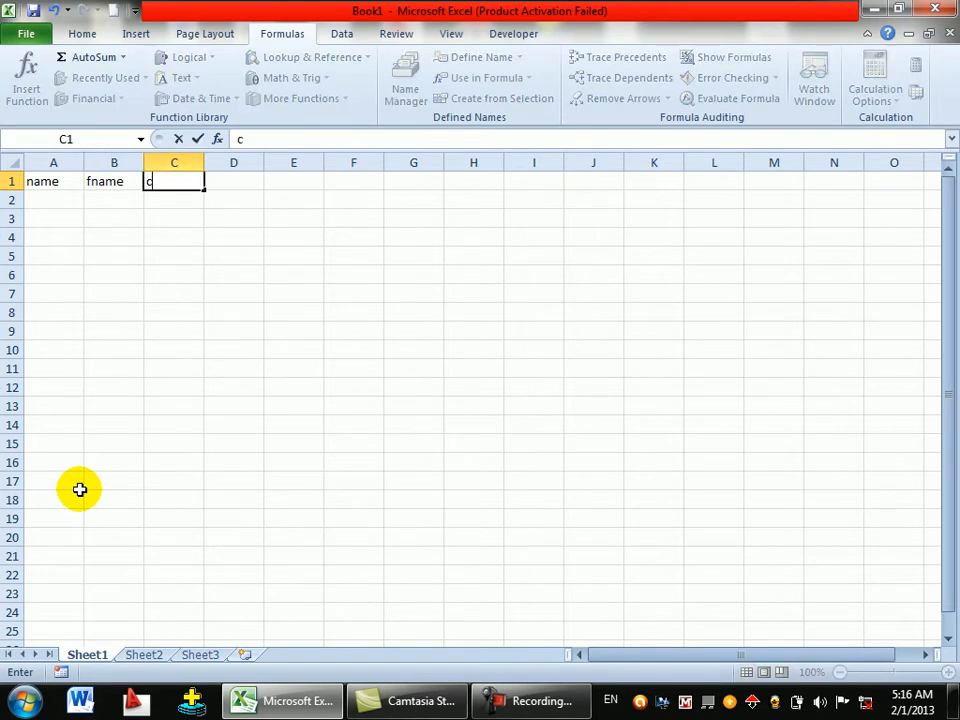
key(Tab)
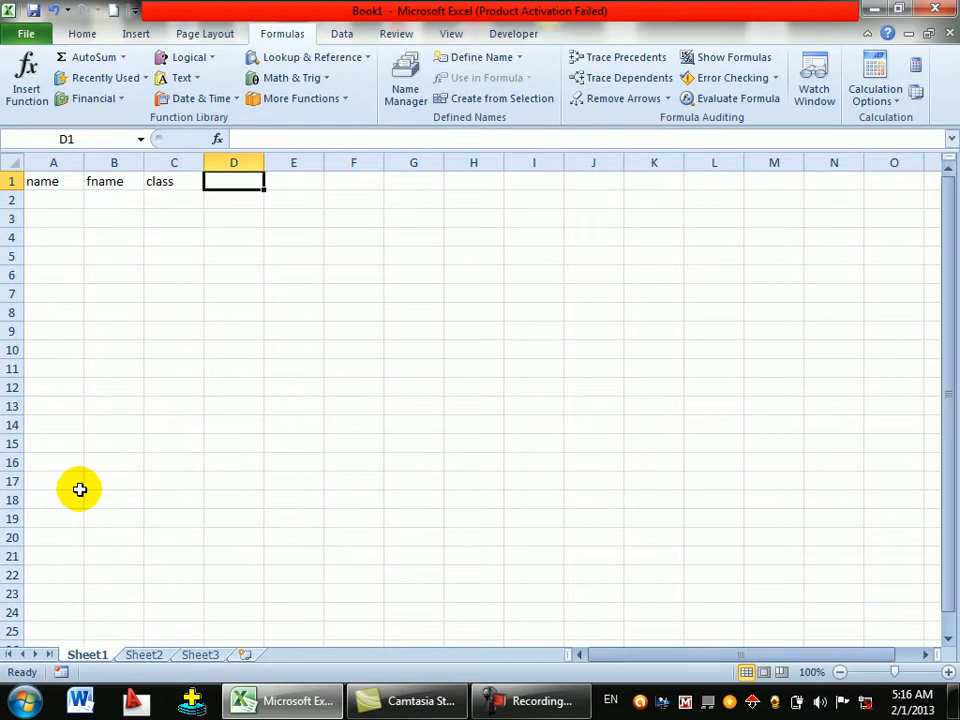
text(q)
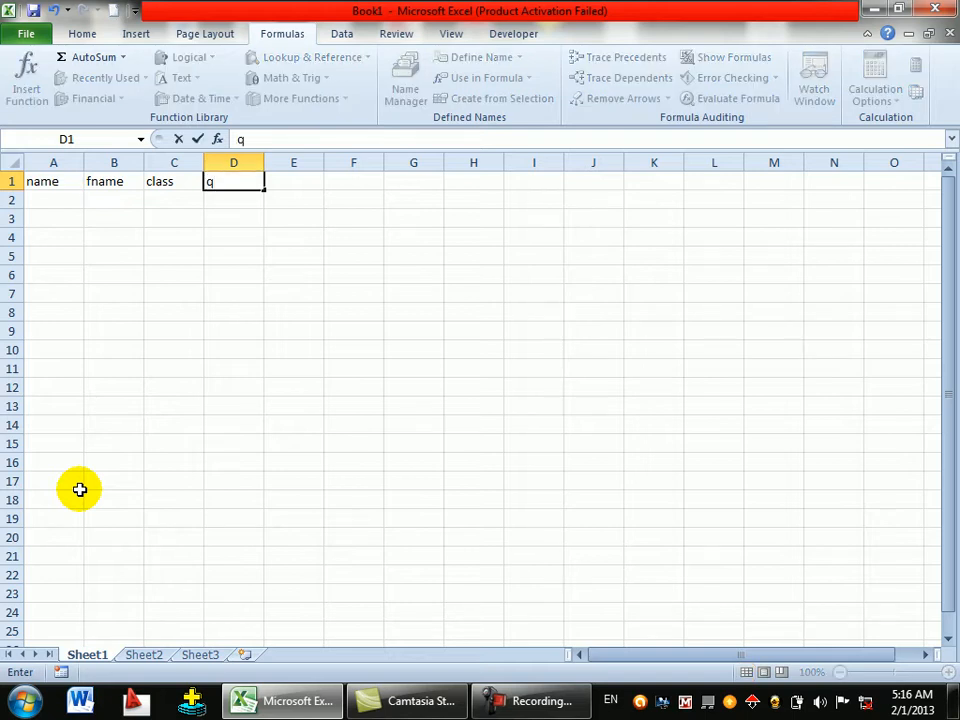
key(BackSpace)
text(Q1)
key(Tab)
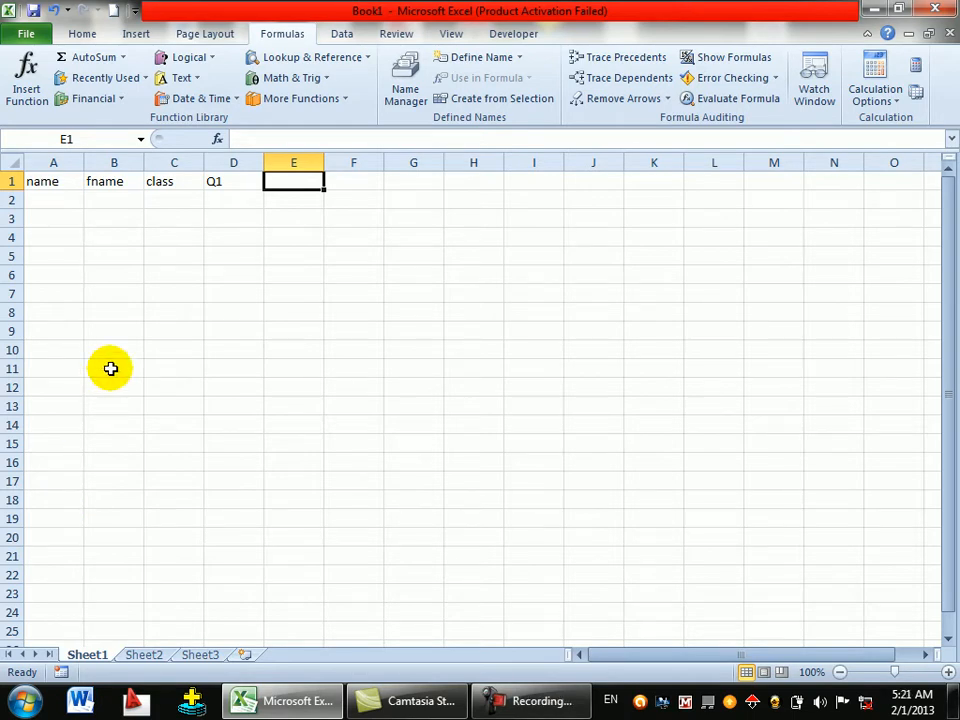
click(529, 705)
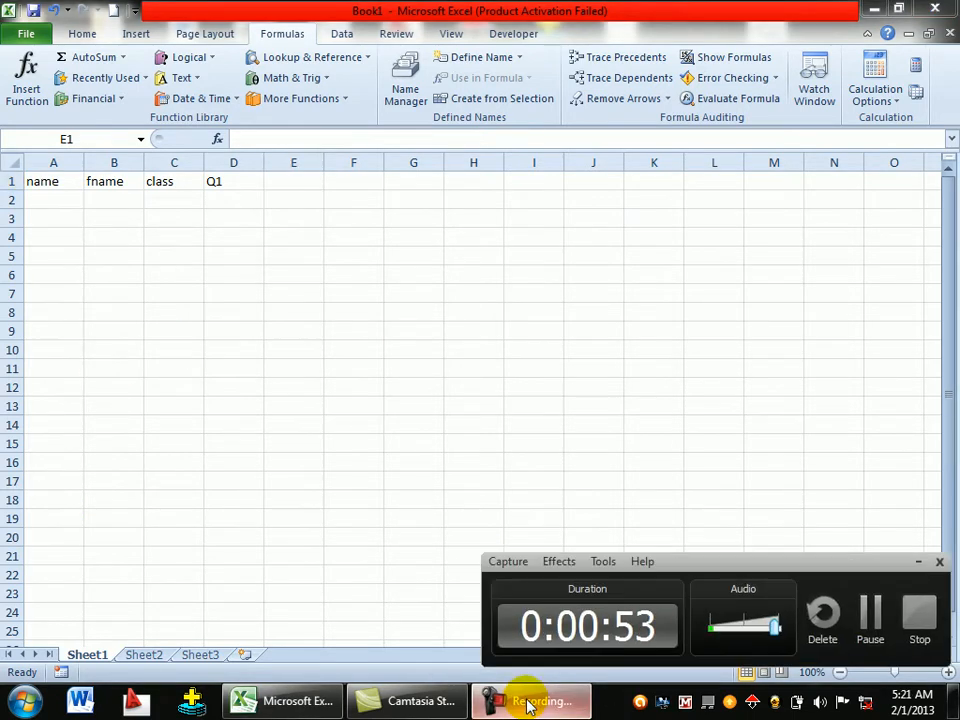
click(918, 561)
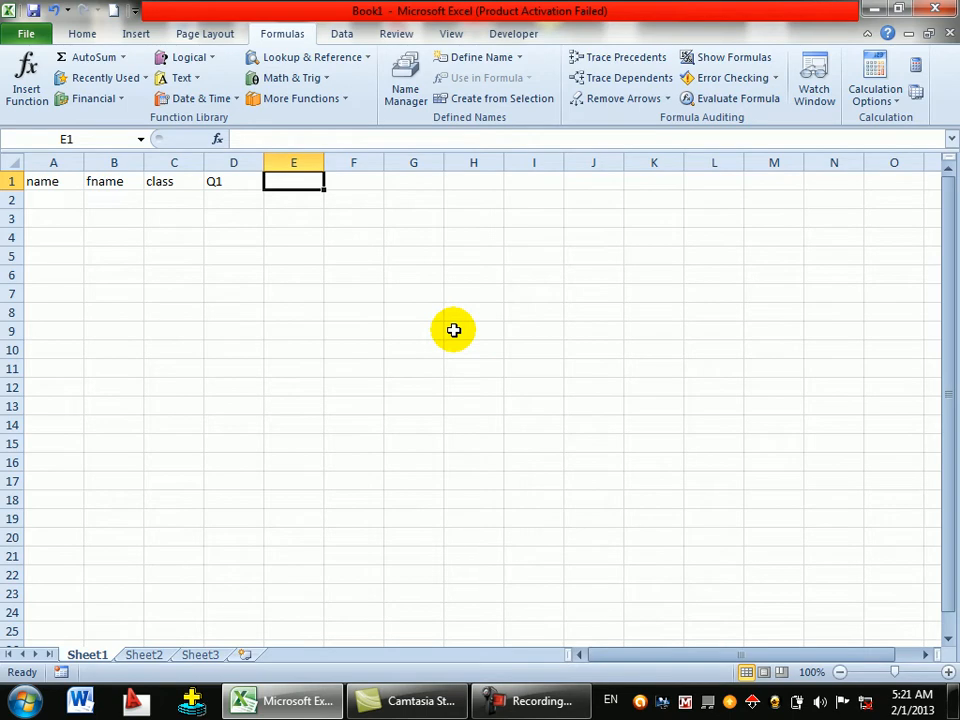
- Type Q2 and Q3 in E1:F1, plus first attempts at Q4 and Q5
text(Q2)
key(Tab)
text(Q3)
key(Tab)
text(Q)
key(Tab)
text(4)
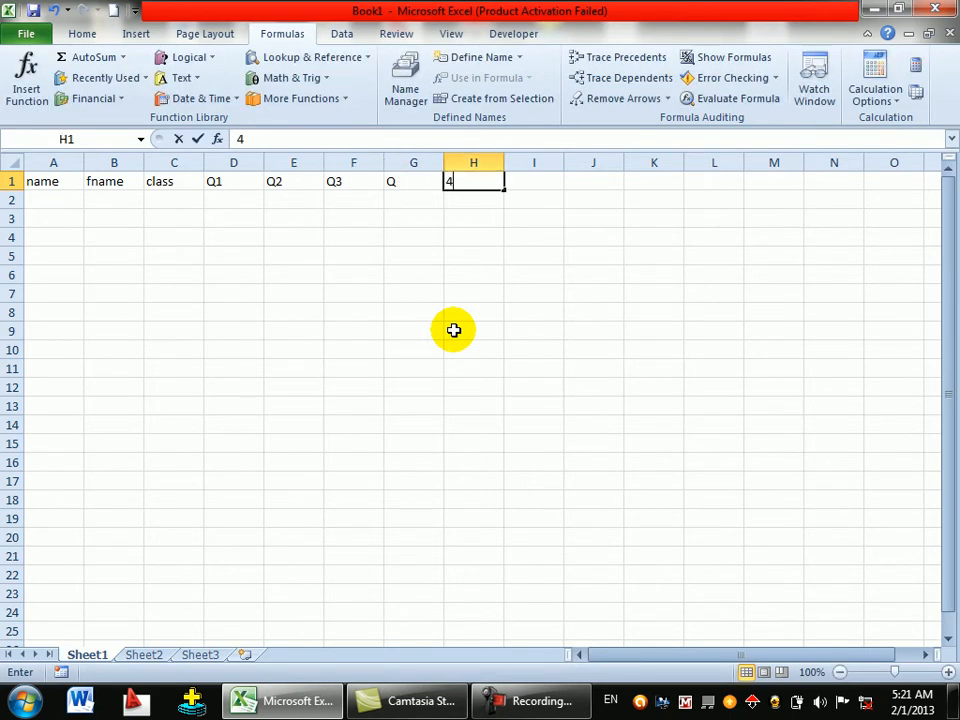
key(Tab)
text(Q5)
key(Tab)
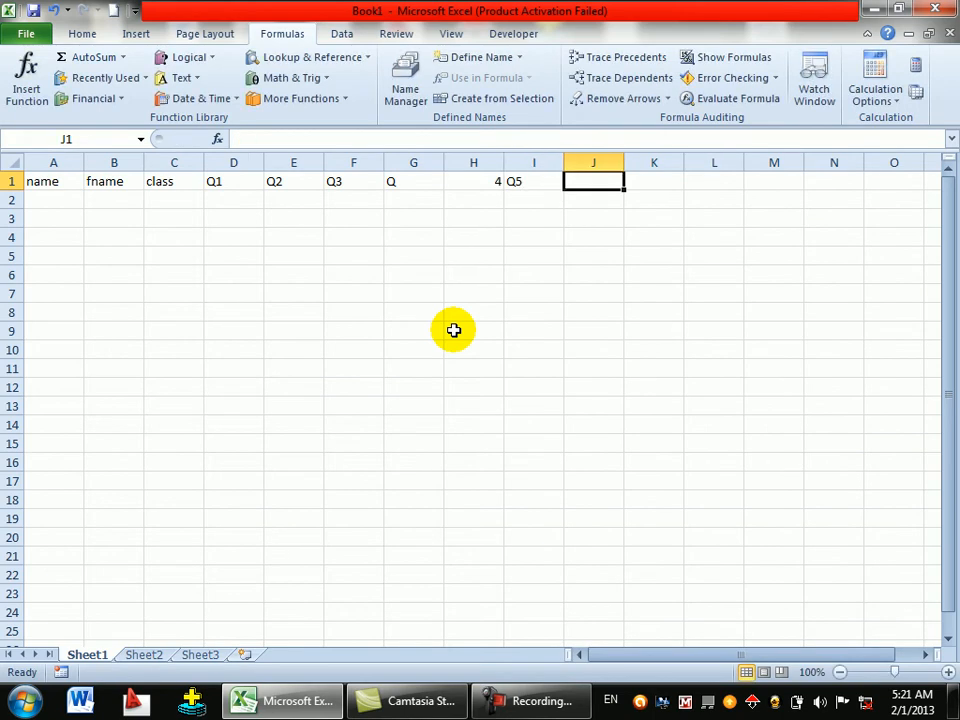
- Correct G1 and H1 to Q4 and Q5, then add Q6 and Q7 in I1:J1
click(436, 181)
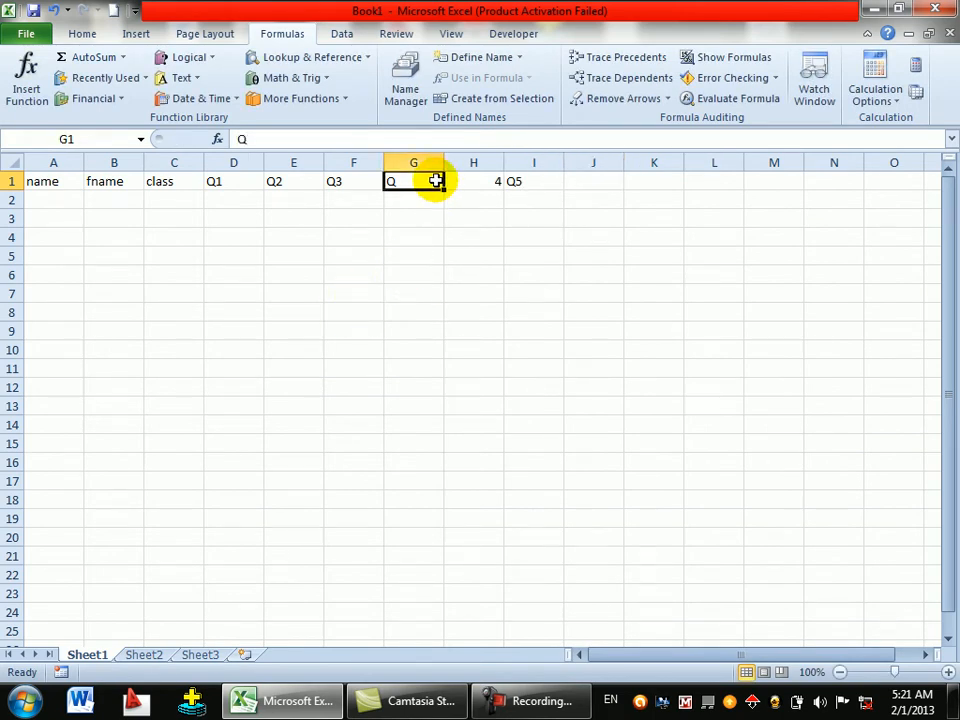
text(Q4)
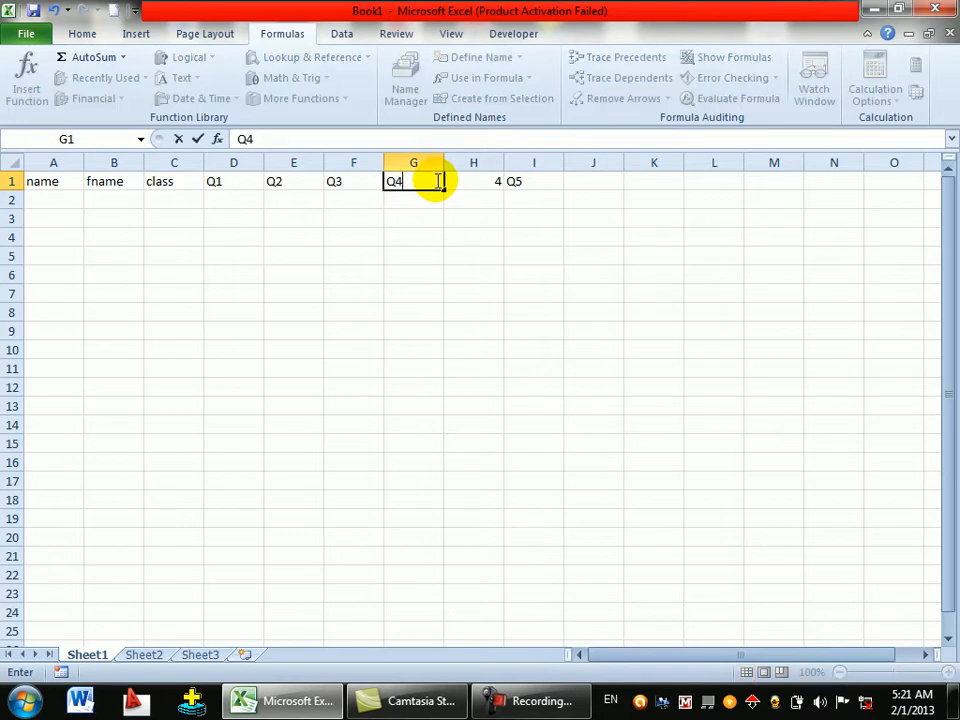
key(Tab)
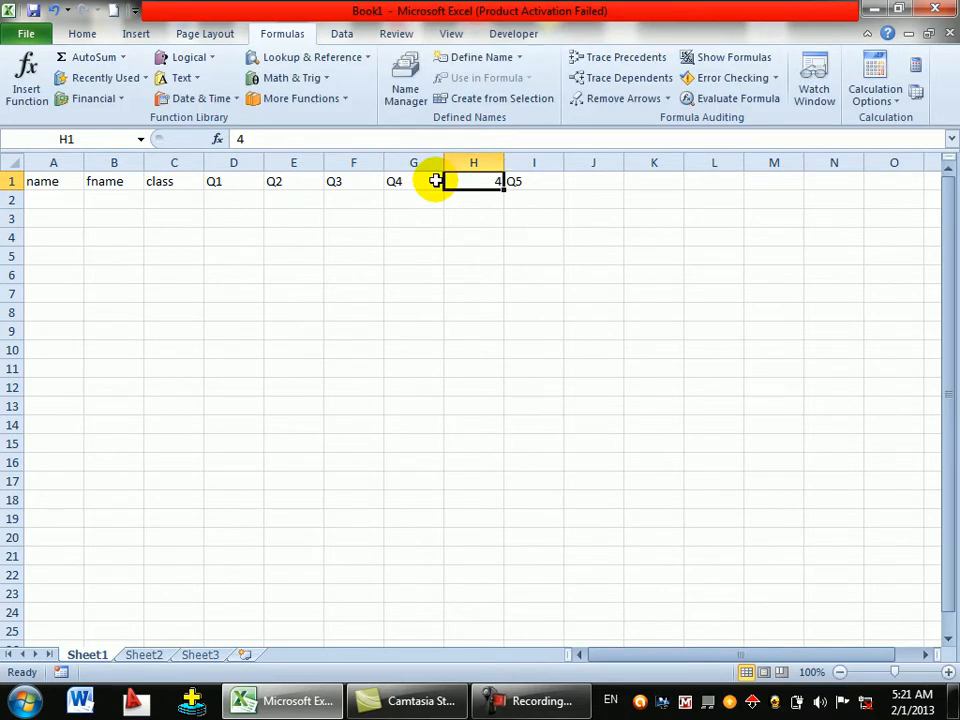
text(Q5)
key(Tab)
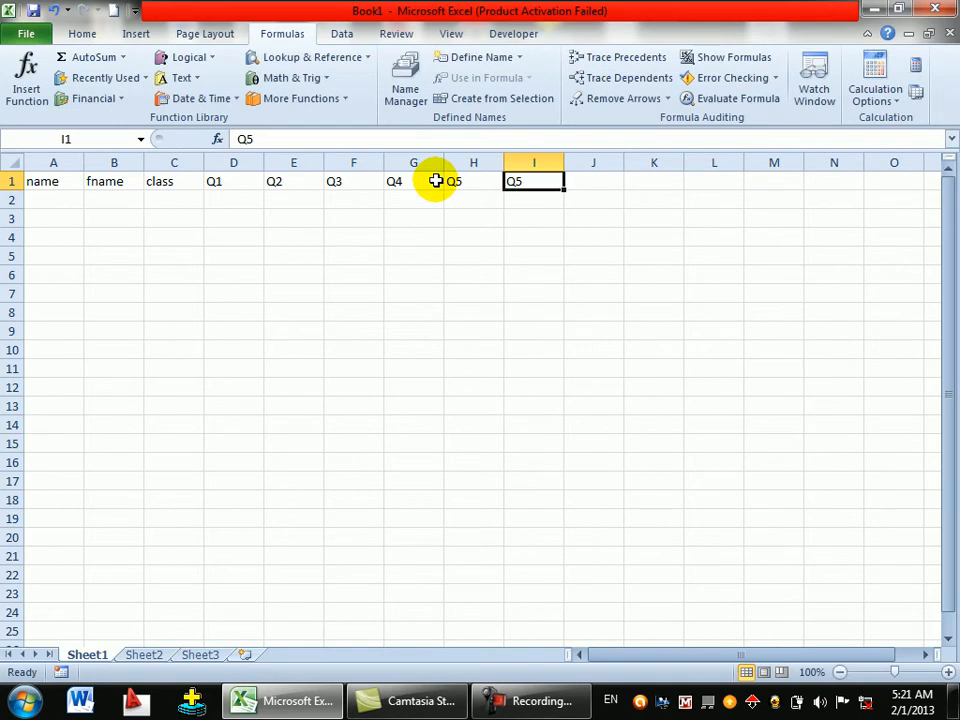
text(Q6)
key(Tab)
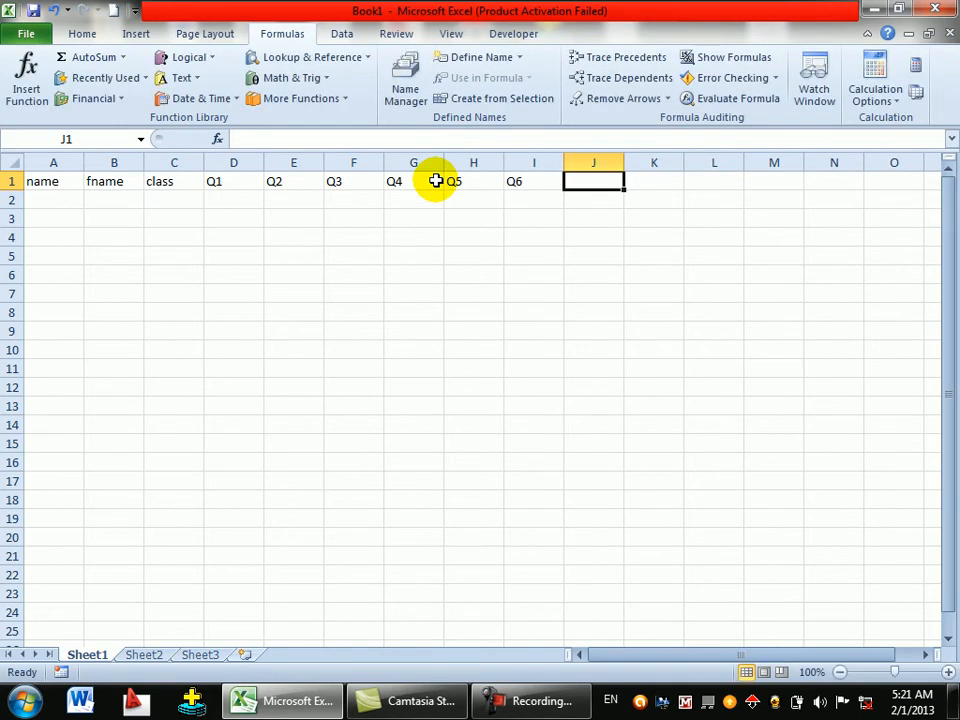
text(Q7)
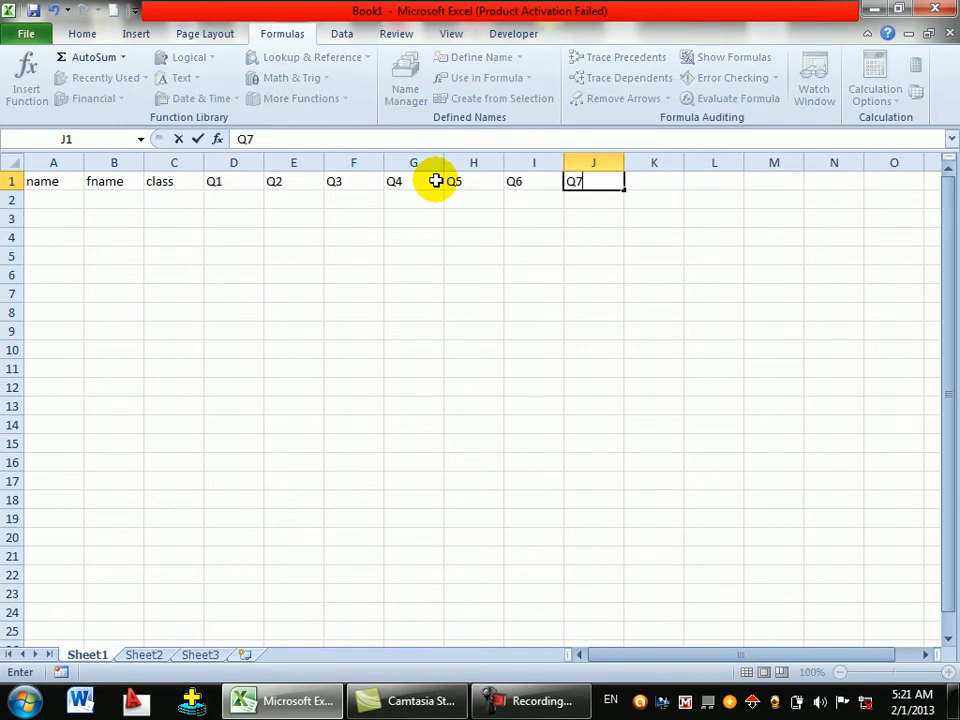
key(Tab)
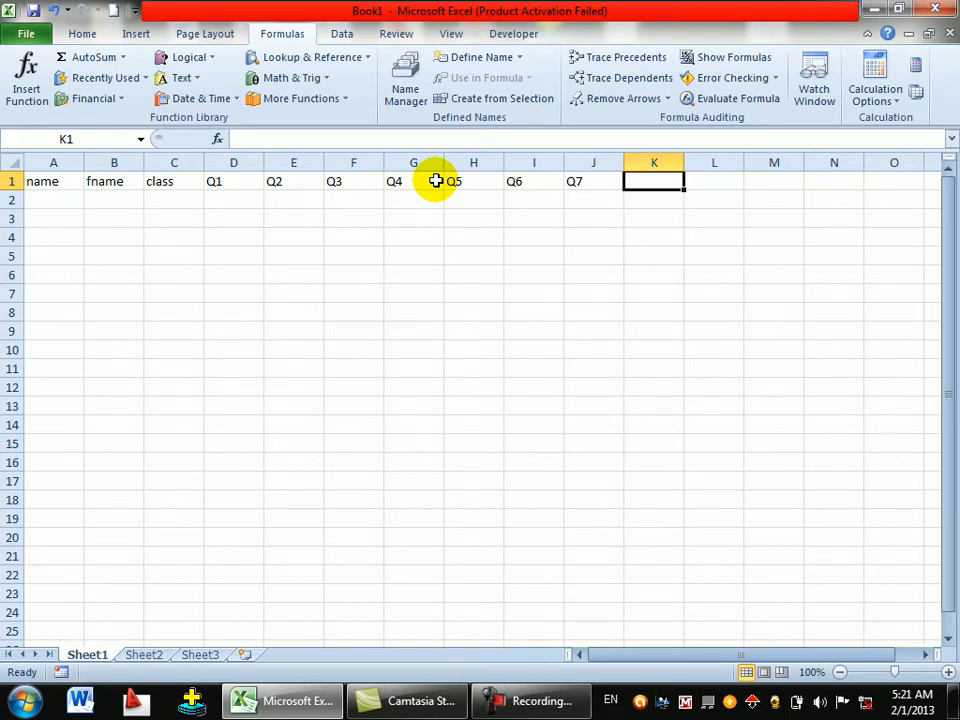
- Enter 'Total quizes marks' as the heading in K1
text(Total q)
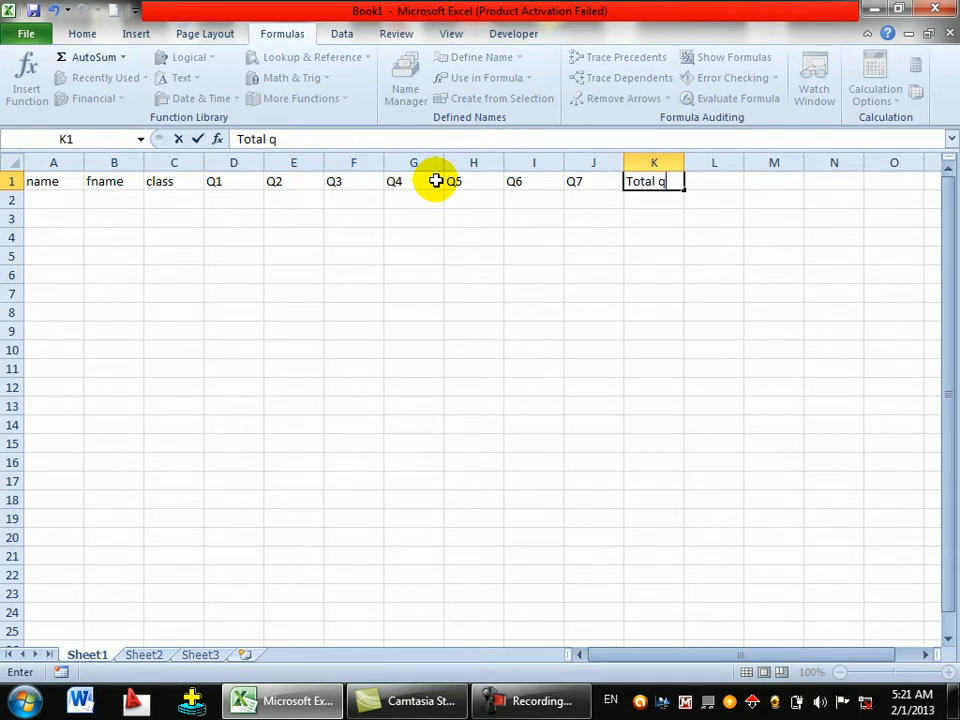
text(uizes marks)
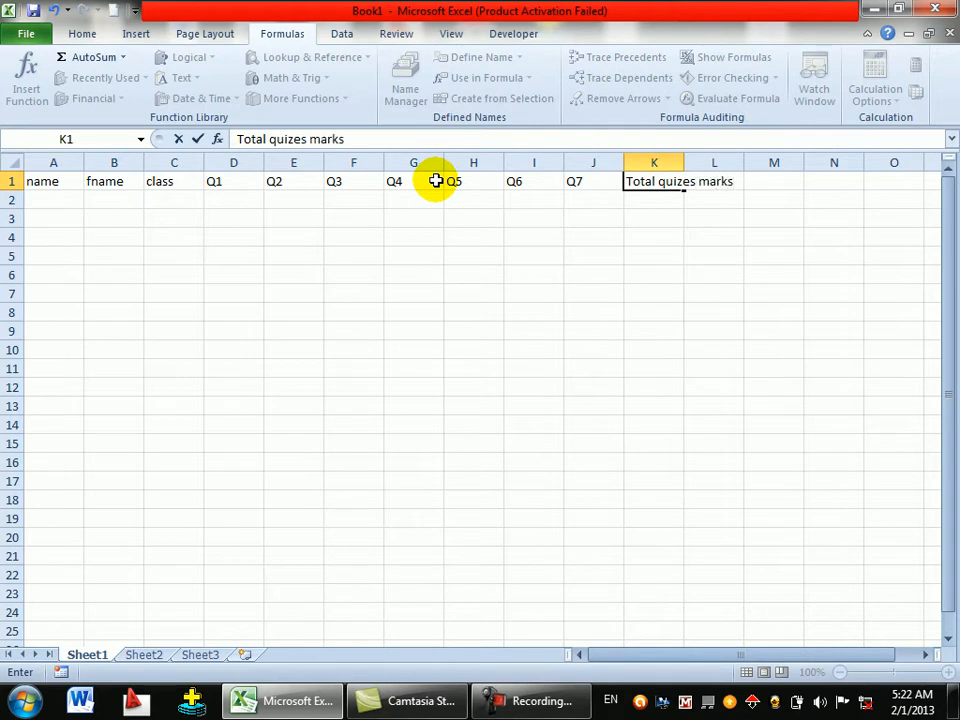
click(681, 155)
- Autofit column K, put 'average of quizes' in L1, and autofit column L
double_click(681, 155)
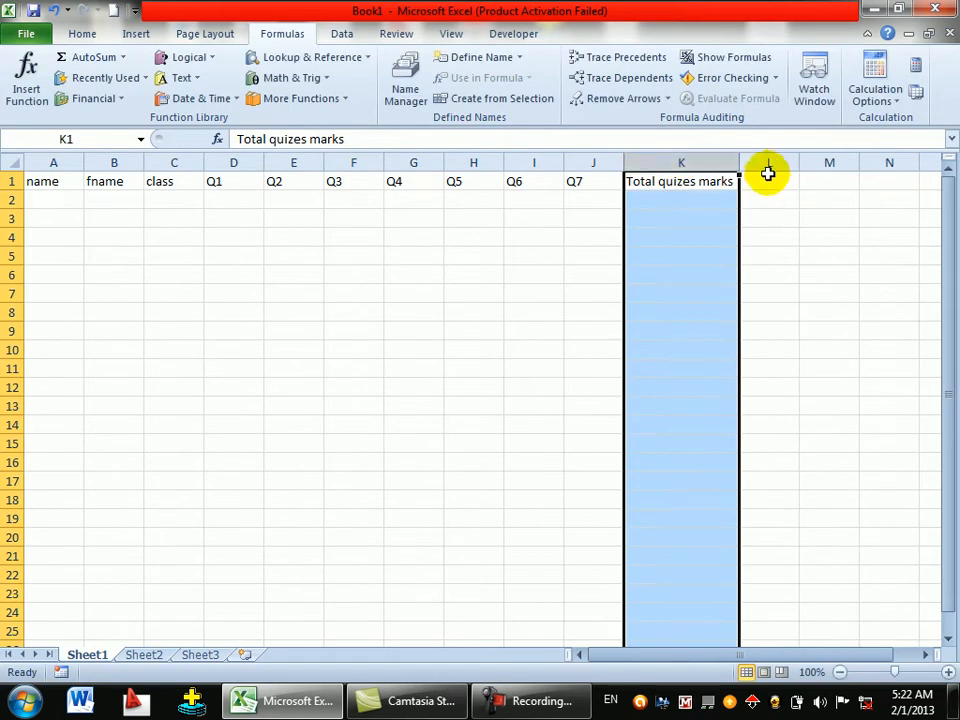
click(767, 181)
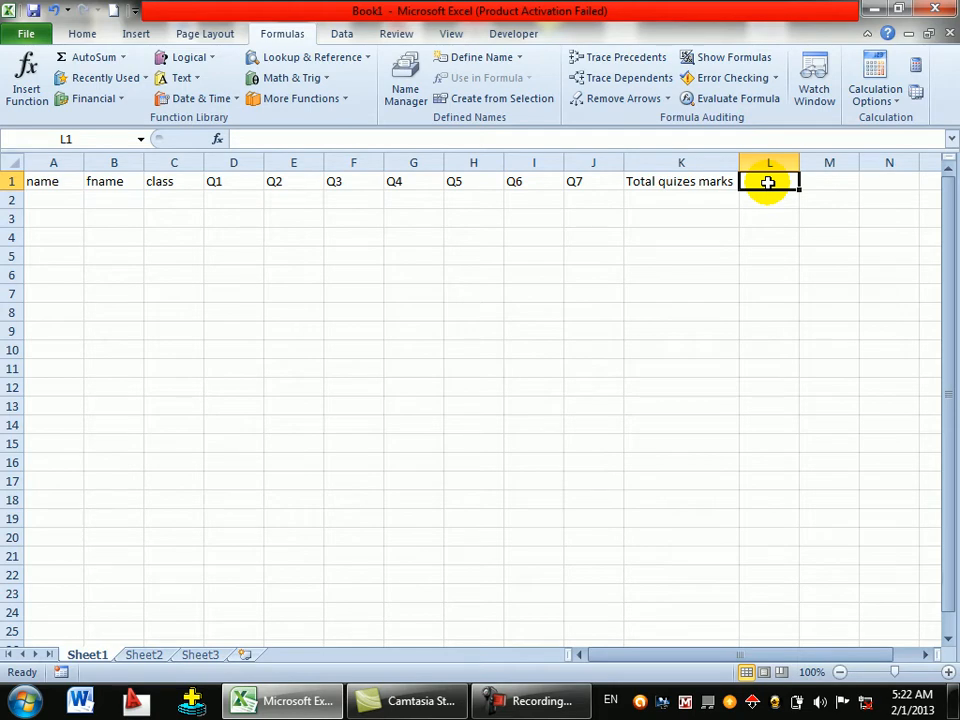
text(average of)
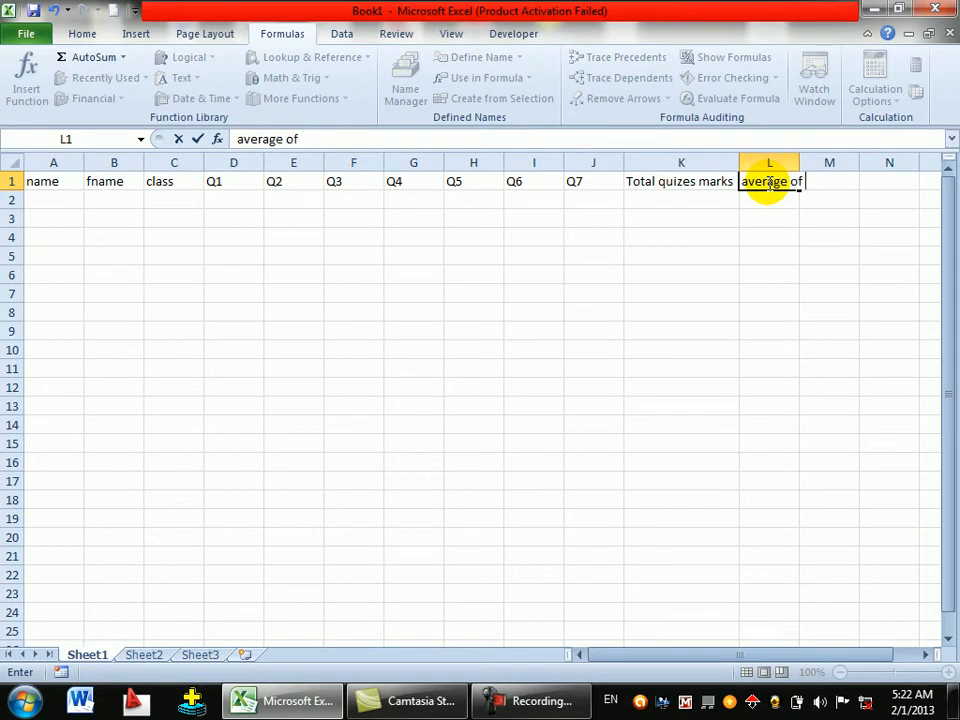
text( quizes)
key(Return)
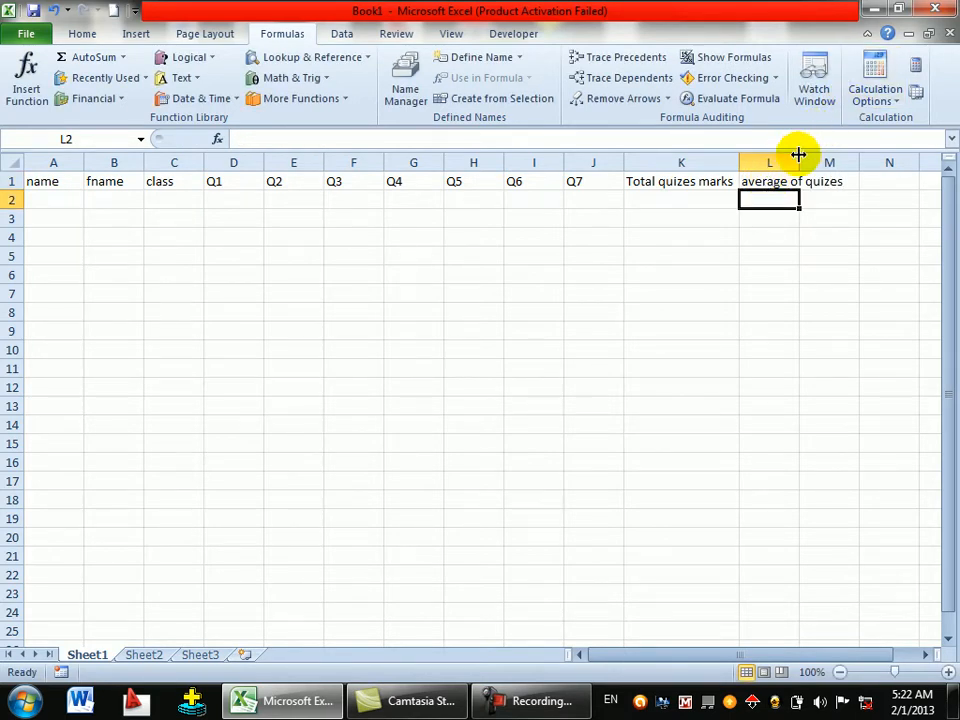
double_click(799, 155)
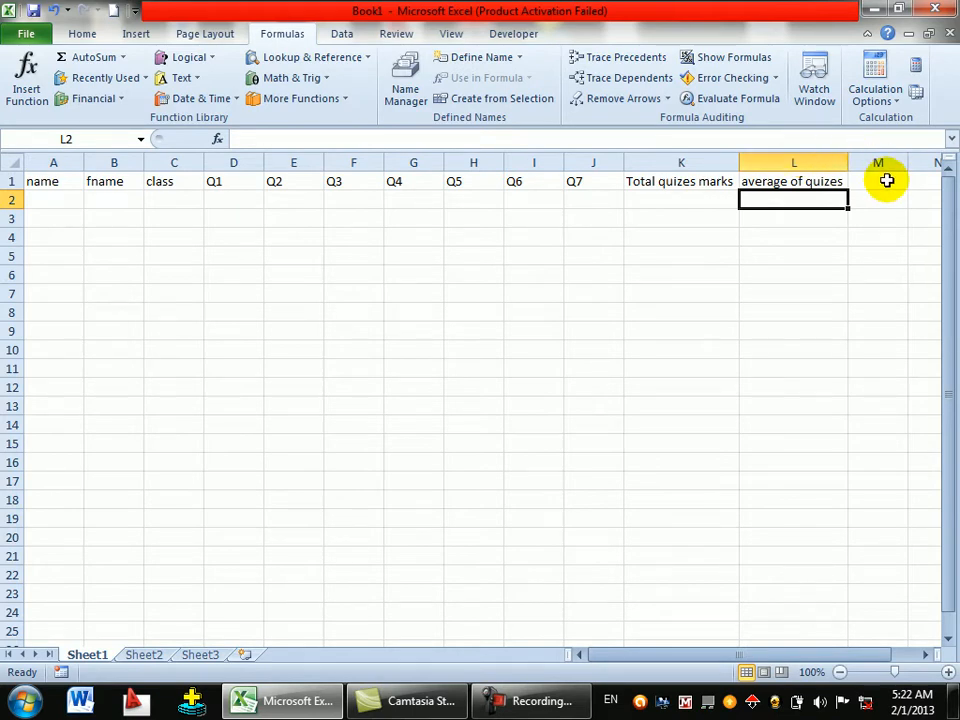
- Enter the headings Test A, Test B and Test C in M1:O1
click(886, 181)
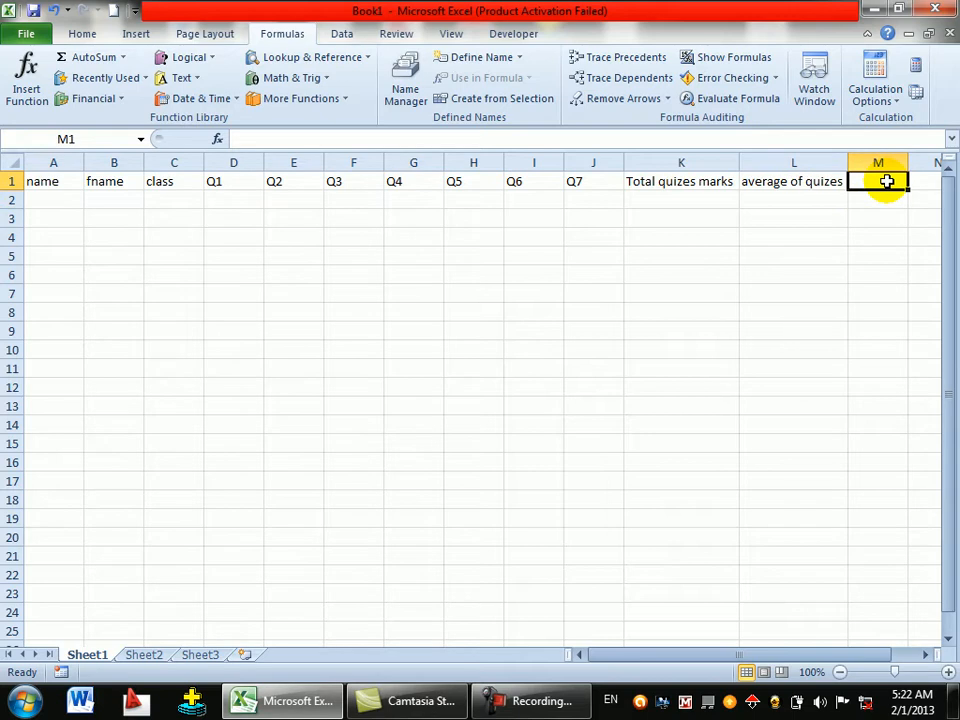
text(Te)
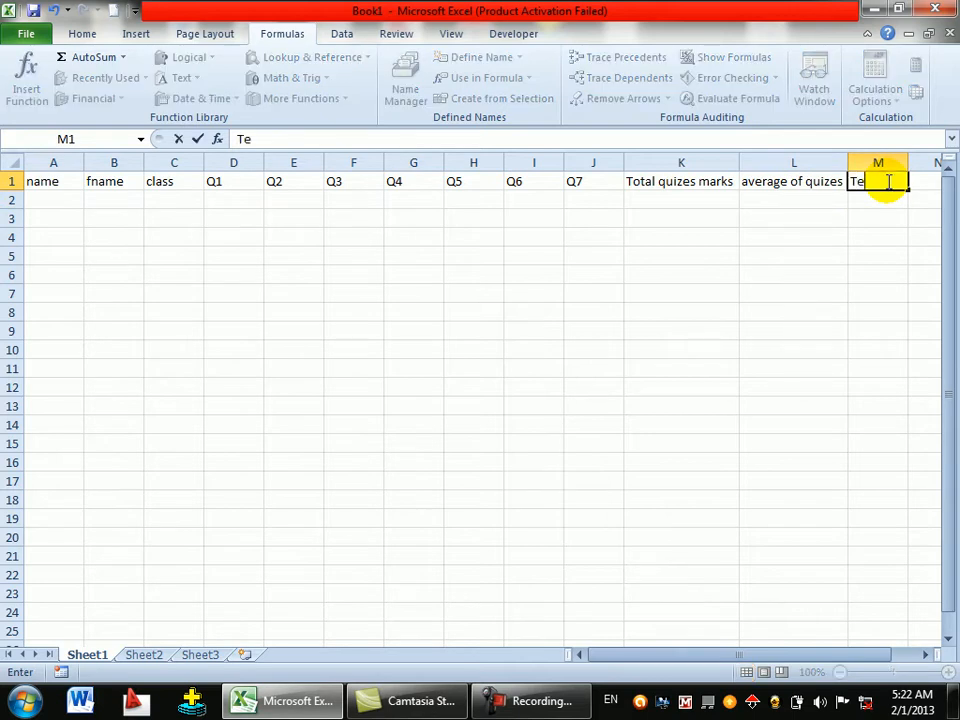
text(st a)
key(BackSpace)
key(BackSpace)
text(A)
key(Tab)
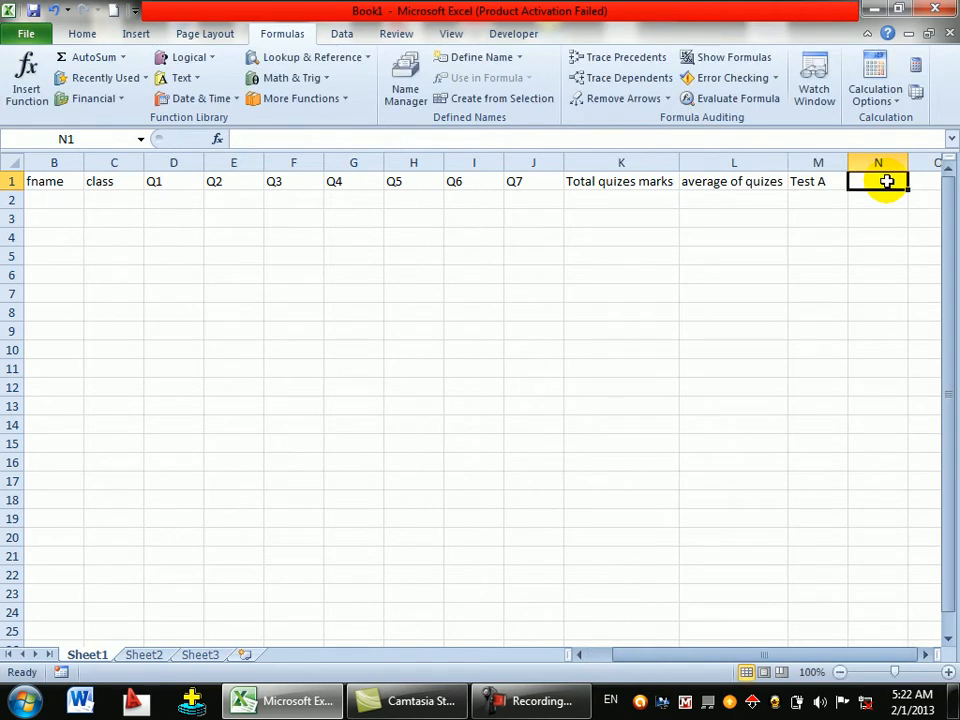
text(Test B)
key(Tab)
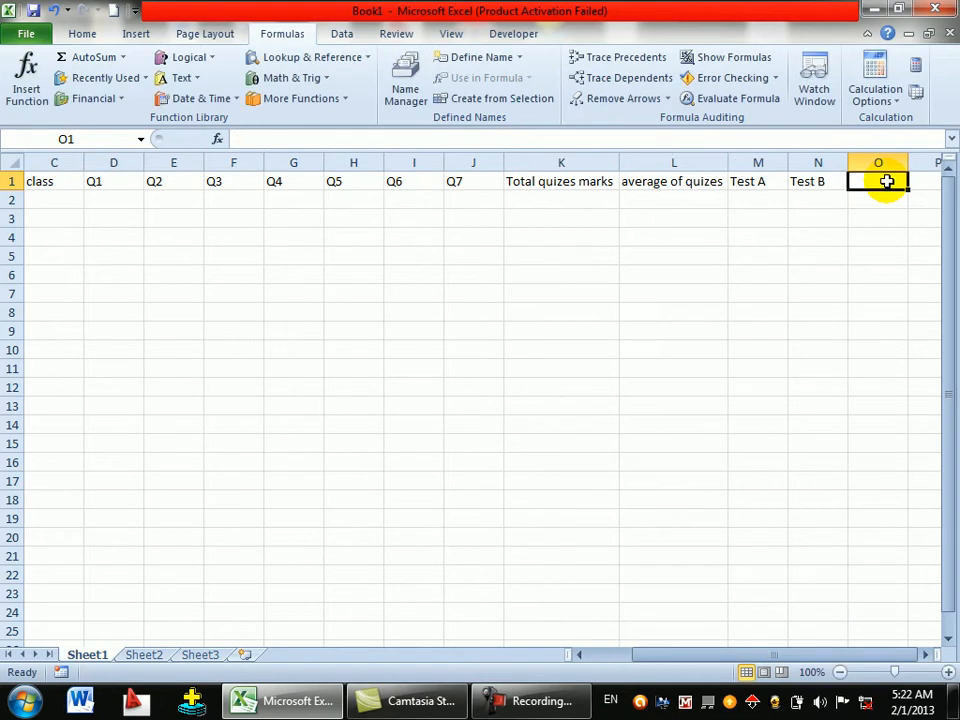
text(Test C)
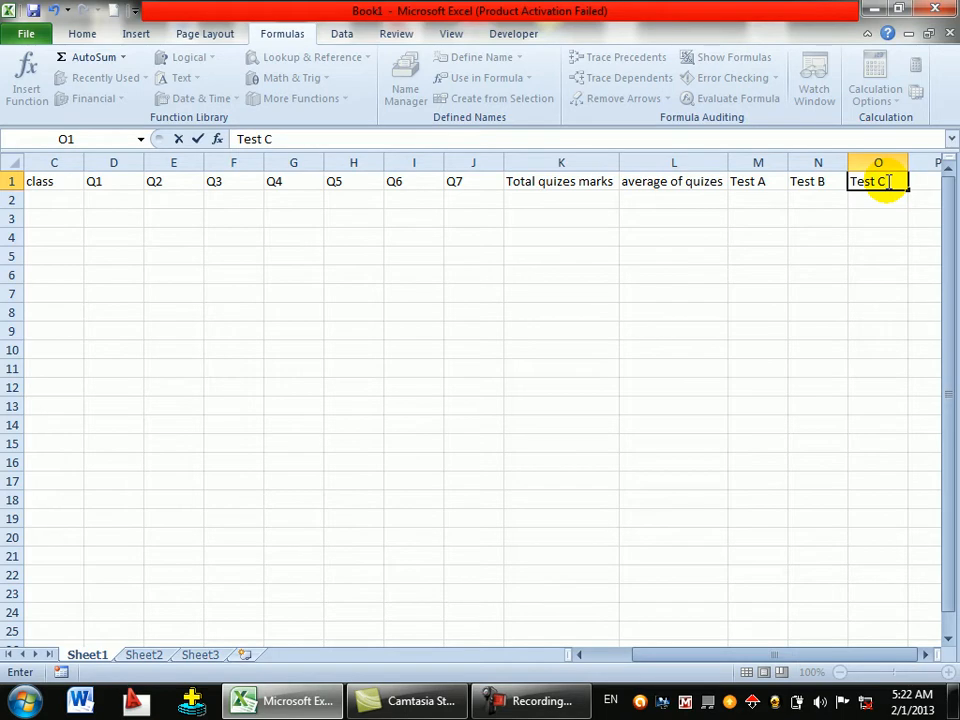
key(Tab)
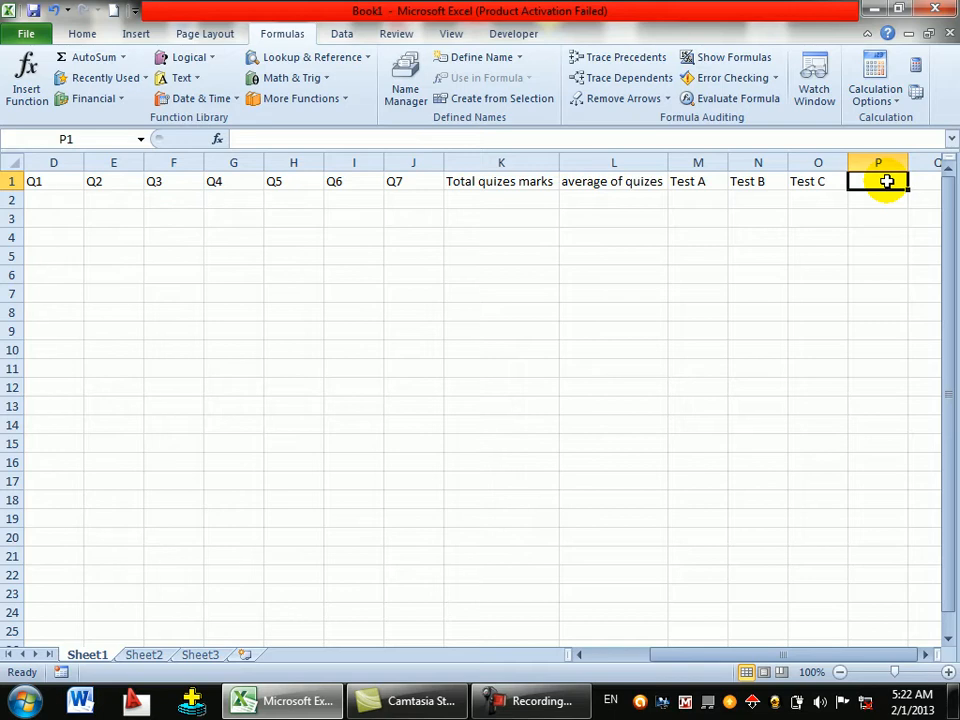
- Add the headings test a %, test b % and test c % in P1:R1
text(test a)
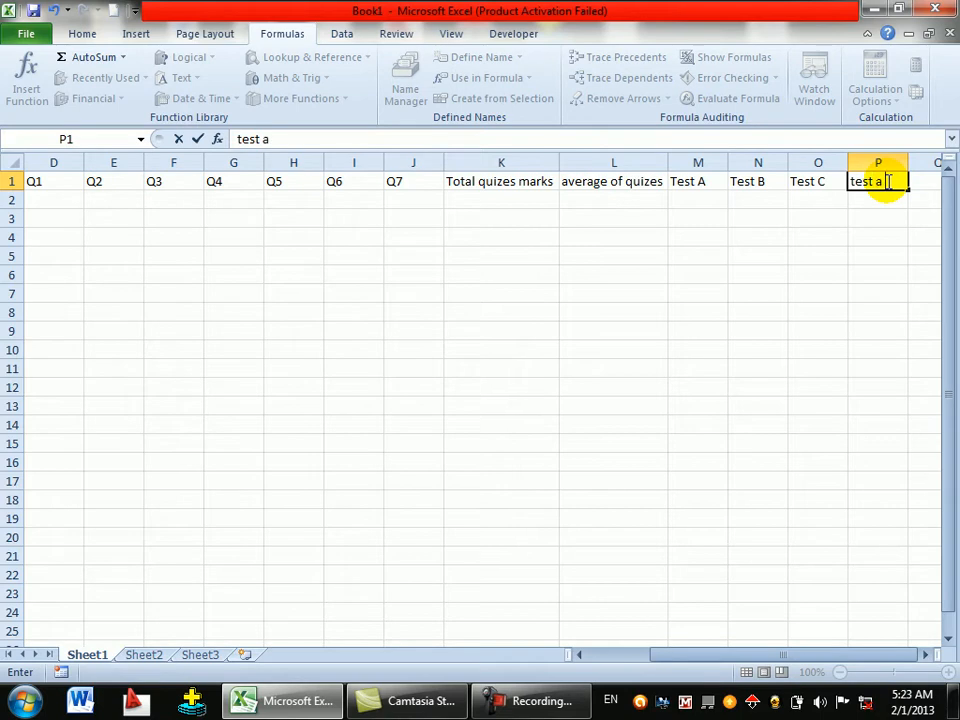
text( %)
key(Tab)
text(test b)
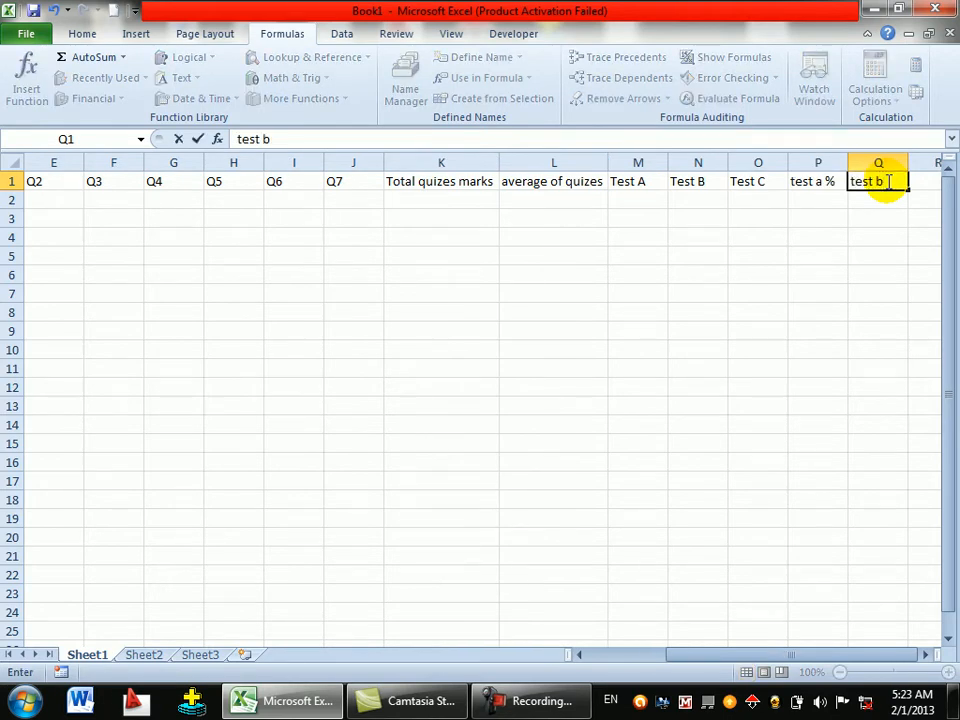
text( %)
key(Tab)
text(te)
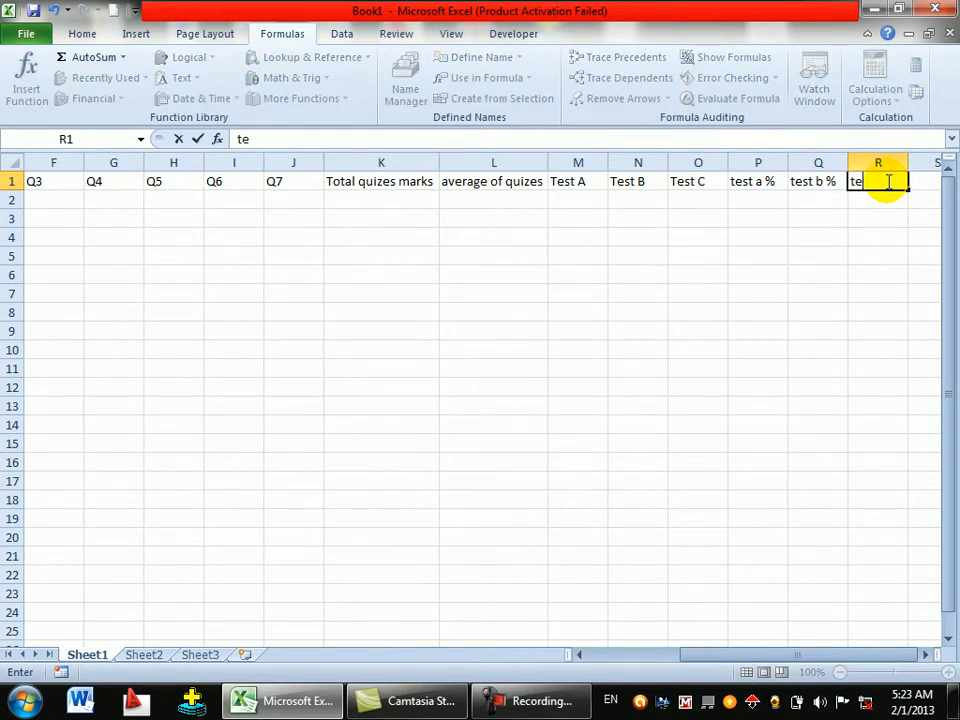
text(st c %)
key(Tab)
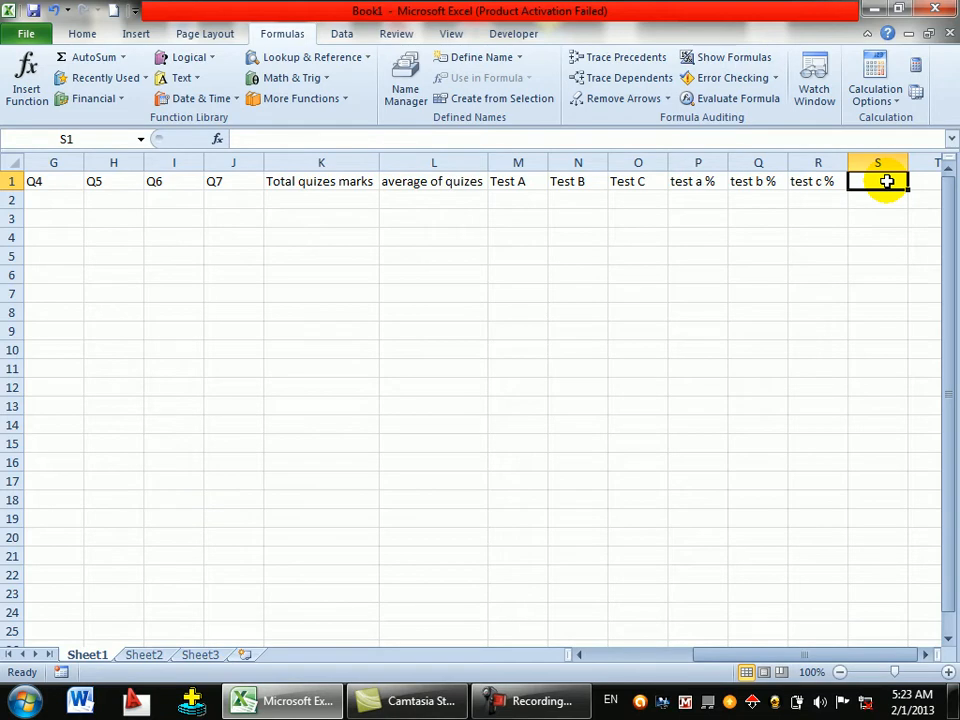
- Add the headings HW % and CP % in S1 and T1
text(HO)
key(BackSpace)
text(W)
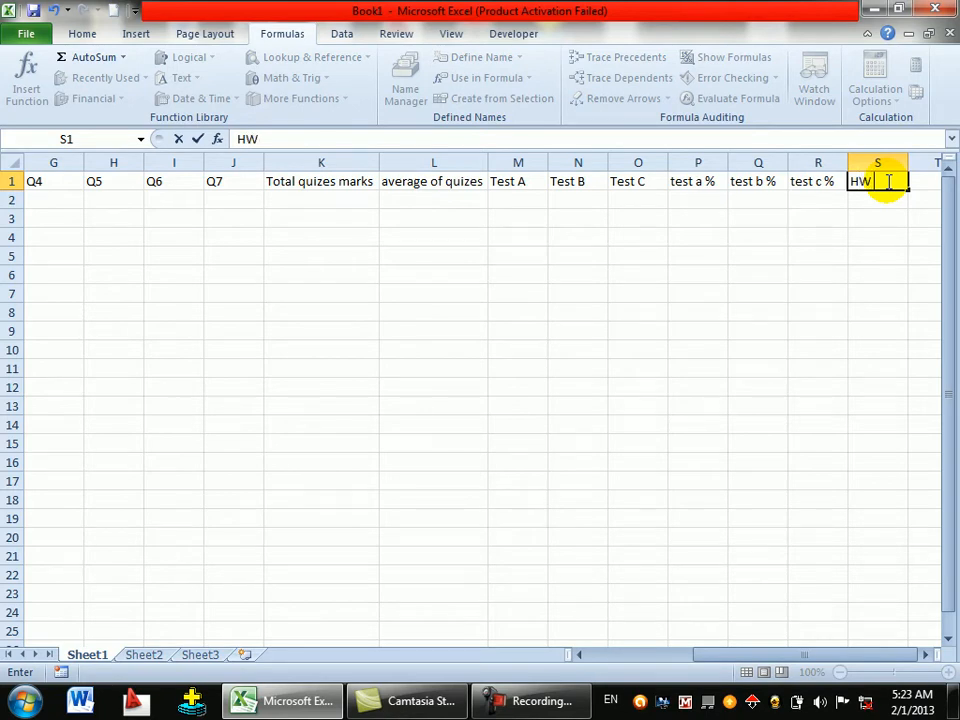
text( %)
key(Tab)
text(CP)
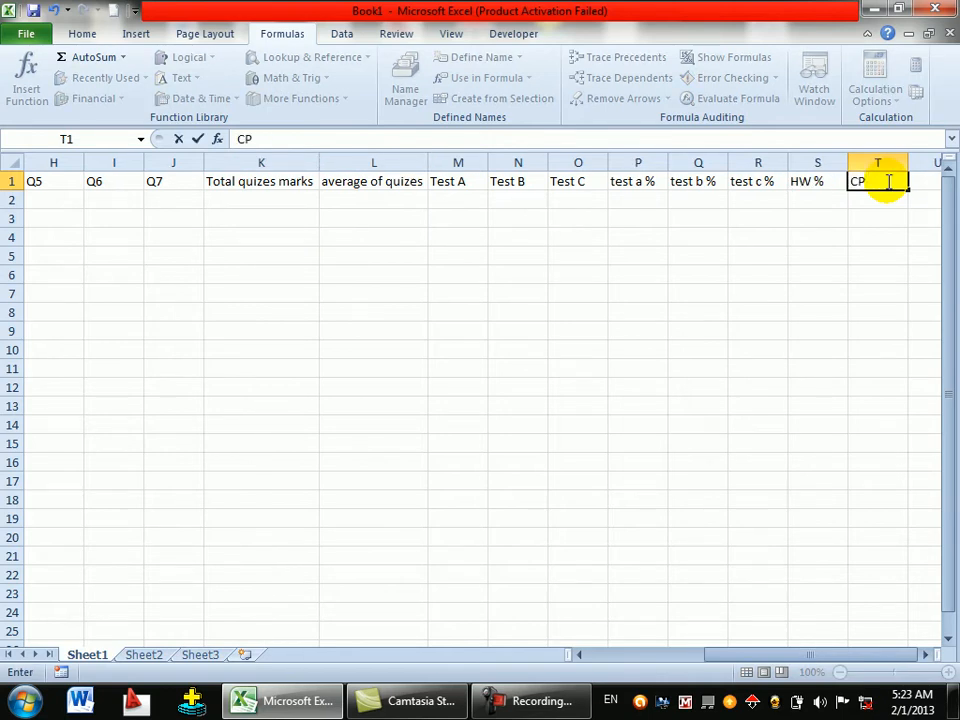
text( %)
key(Return)
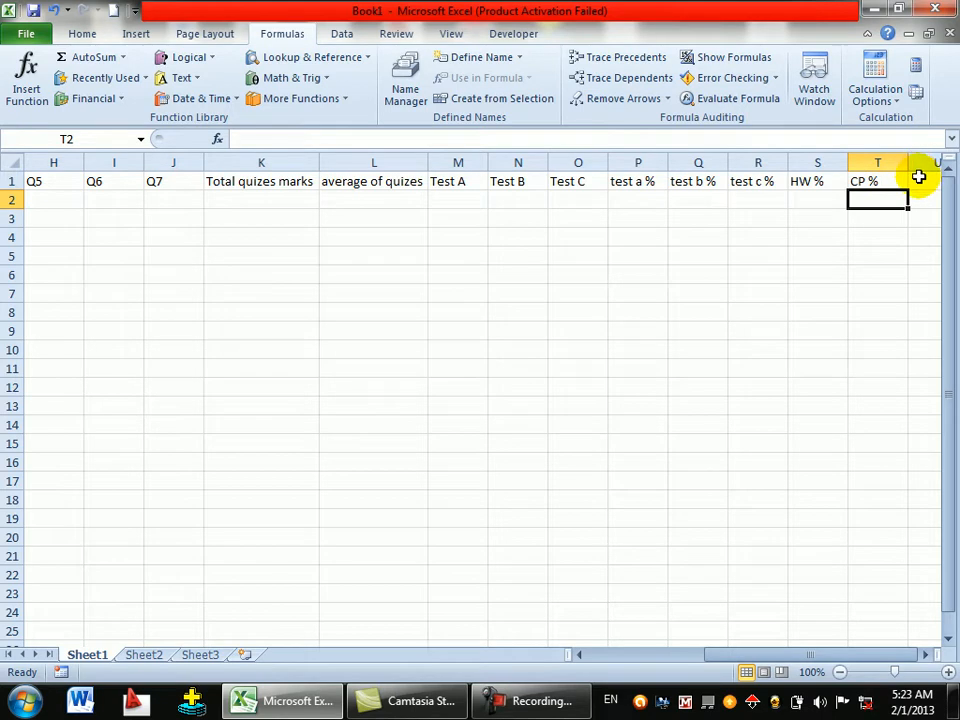
- Enter the heading 'Total marks' in U1
click(918, 180)
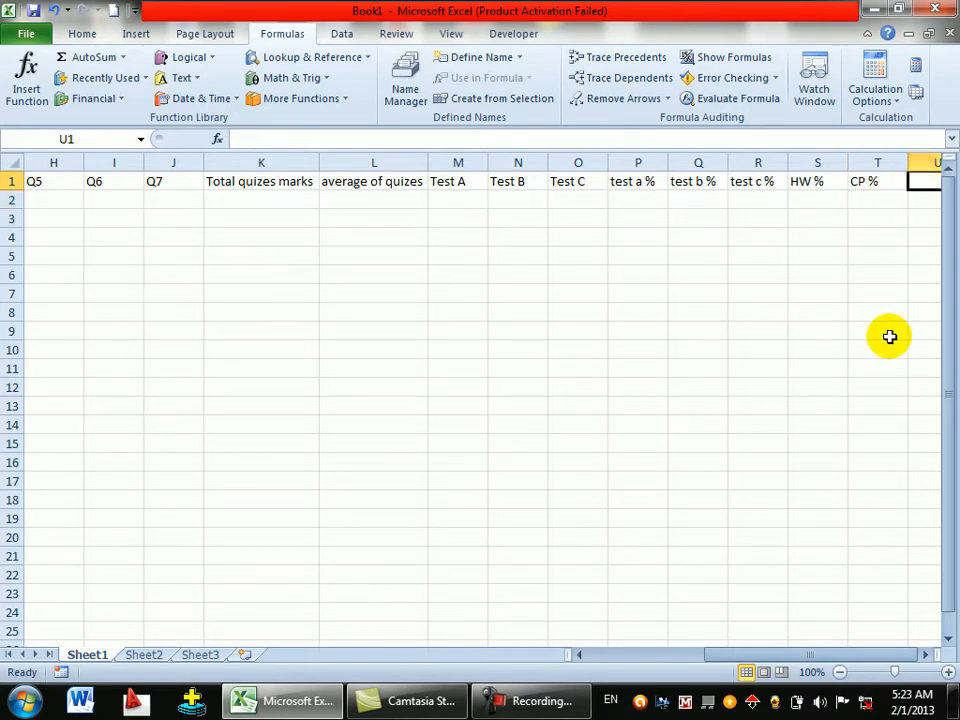
text(TO)
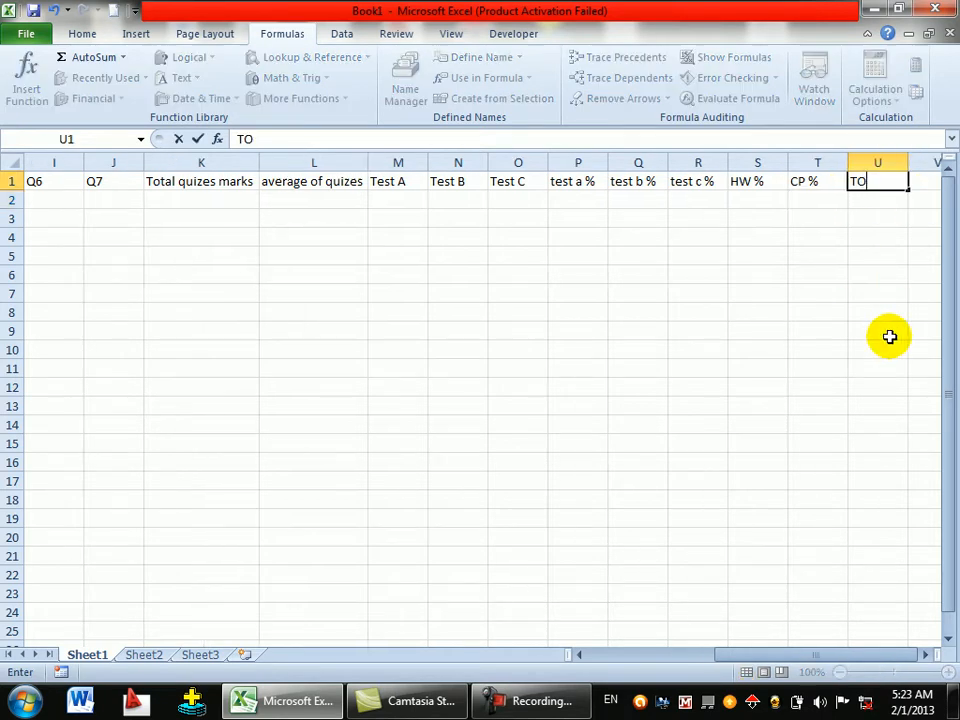
key(BackSpace)
text(to)
key(BackSpace)
key(BackSpace)
text(to)
key(BackSpace)
key(BackSpace)
text(otal marks)
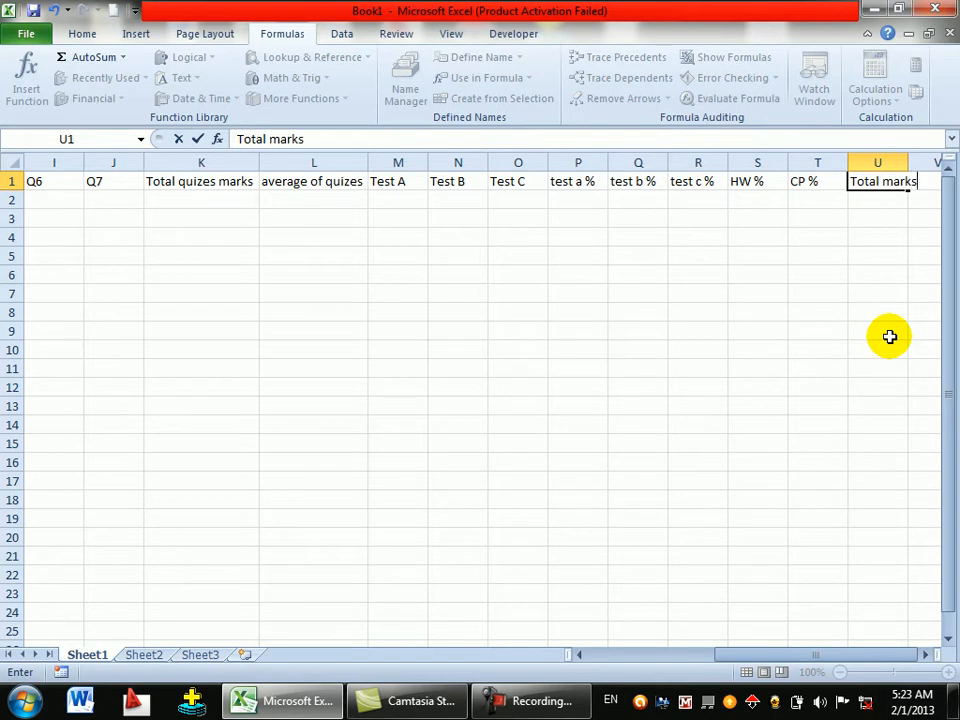
key(Tab)
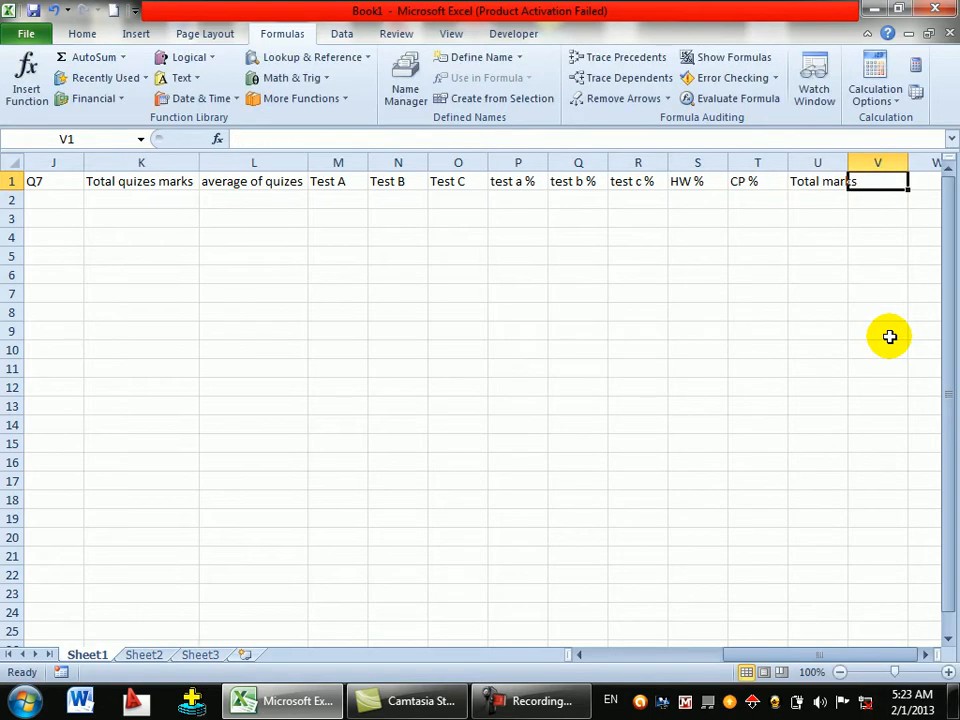
- Add the headings result and grade in V1 and W1
text(a)
key(BackSpace)
text(r)
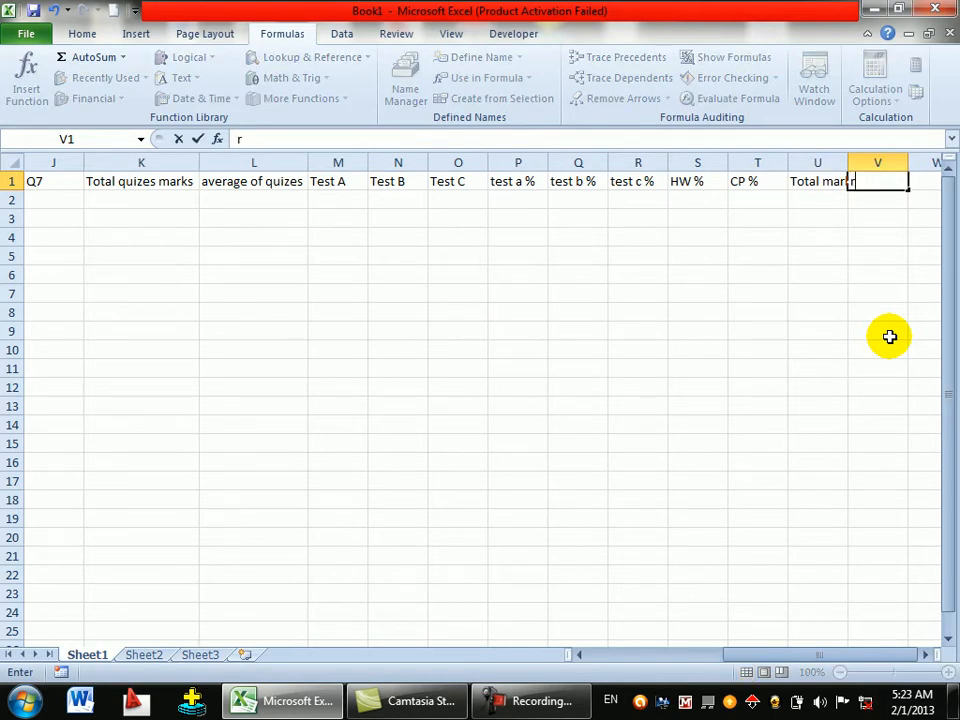
text(esu)
key(BackSpace)
key(BackSpace)
key(BackSpace)
key(BackSpace)
text(sult)
key(Tab)
text(grade)
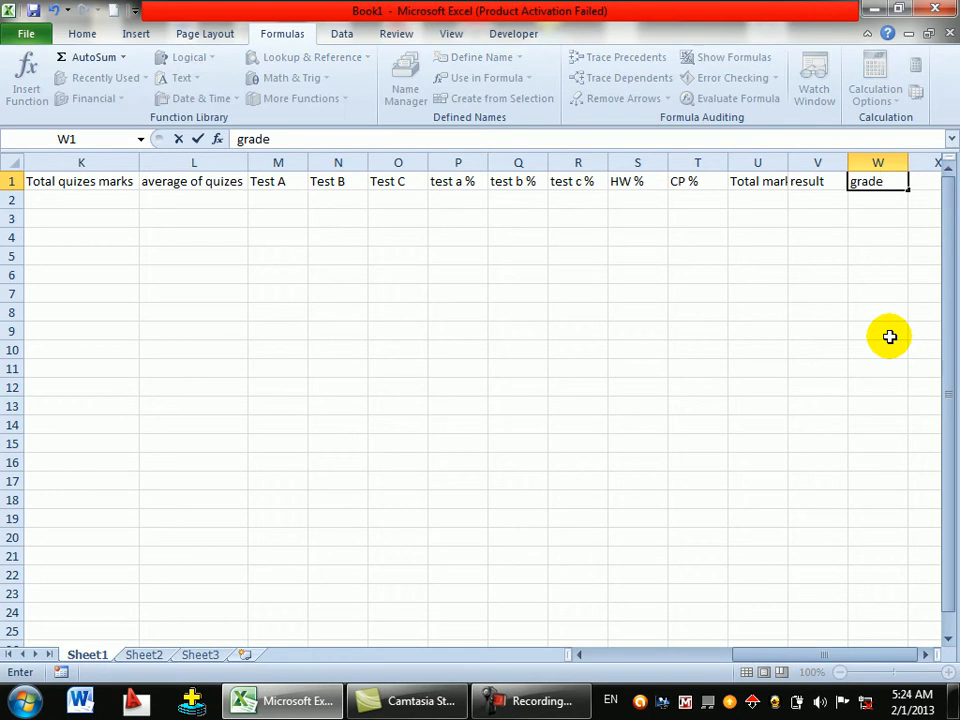
key(Return)
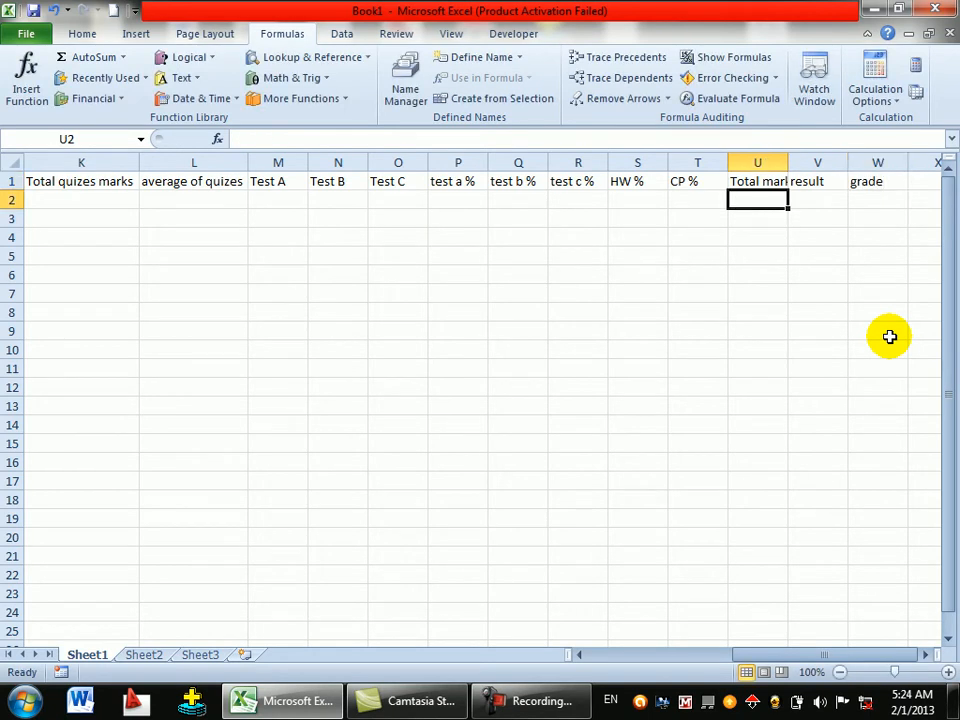
key(Left)
- Enter the first student's name, fname and class 'level four' in A2:C2
key(Home)
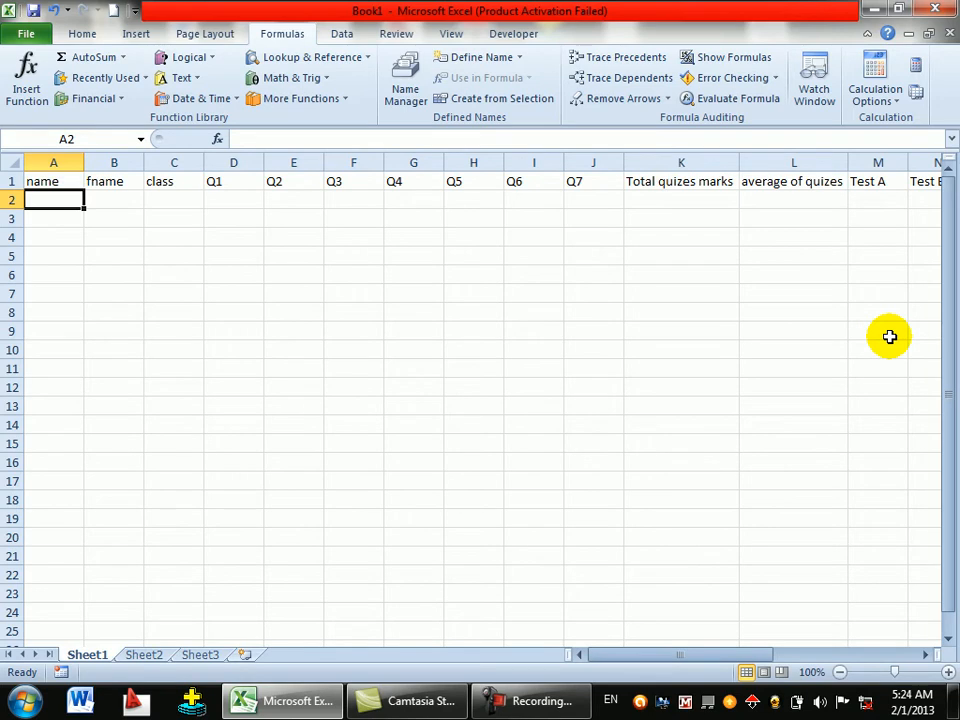
key(Tab)
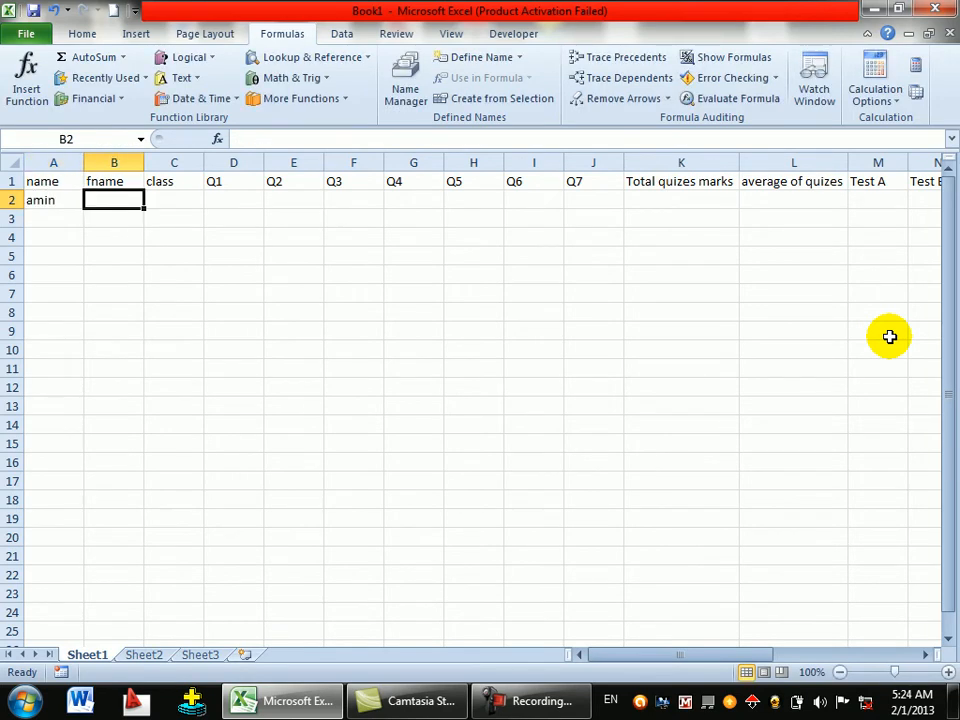
key(Tab)
text(l)
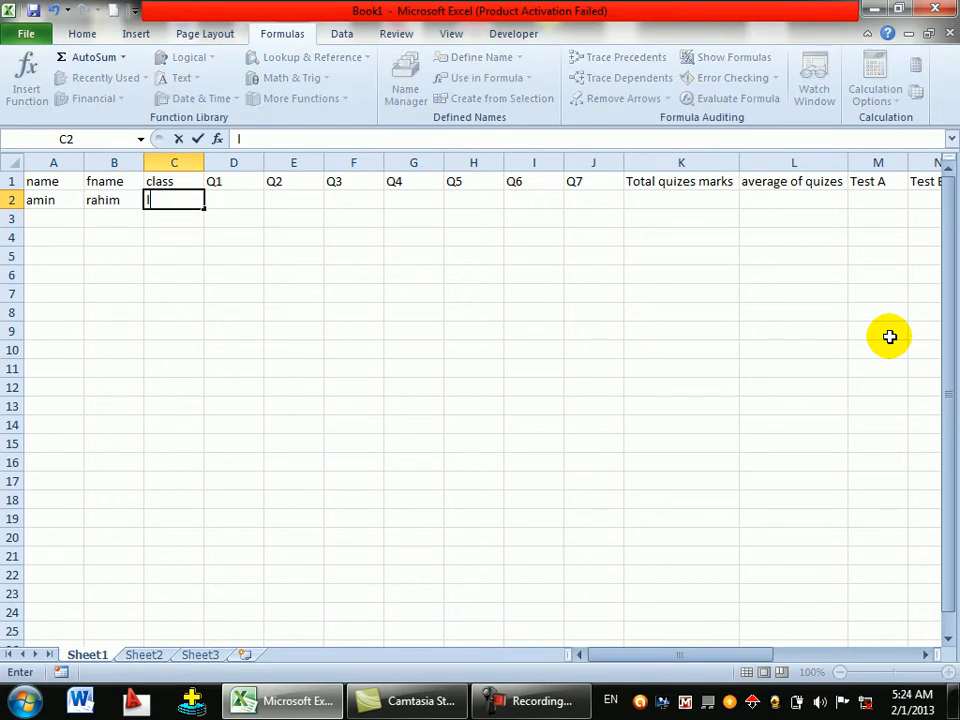
text(evel foru)
key(BackSpace)
key(BackSpace)
text(ur)
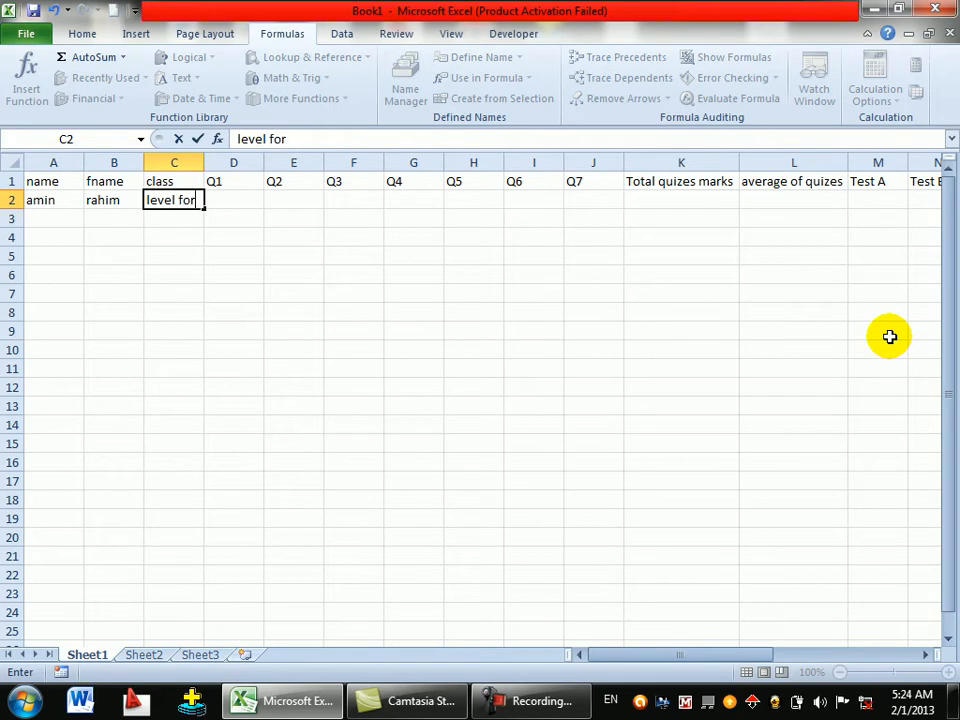
key(Tab)
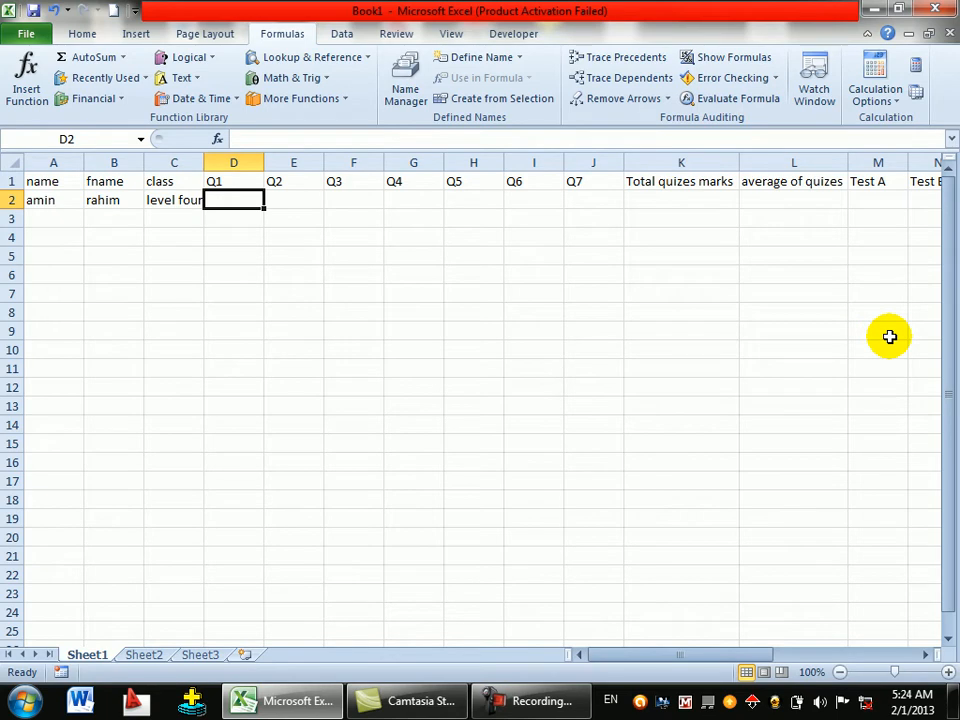
- Enter the Q1–Q7 scores 12, 4, 20, 11, 20, 18, 17 in D2:J2
text(12)
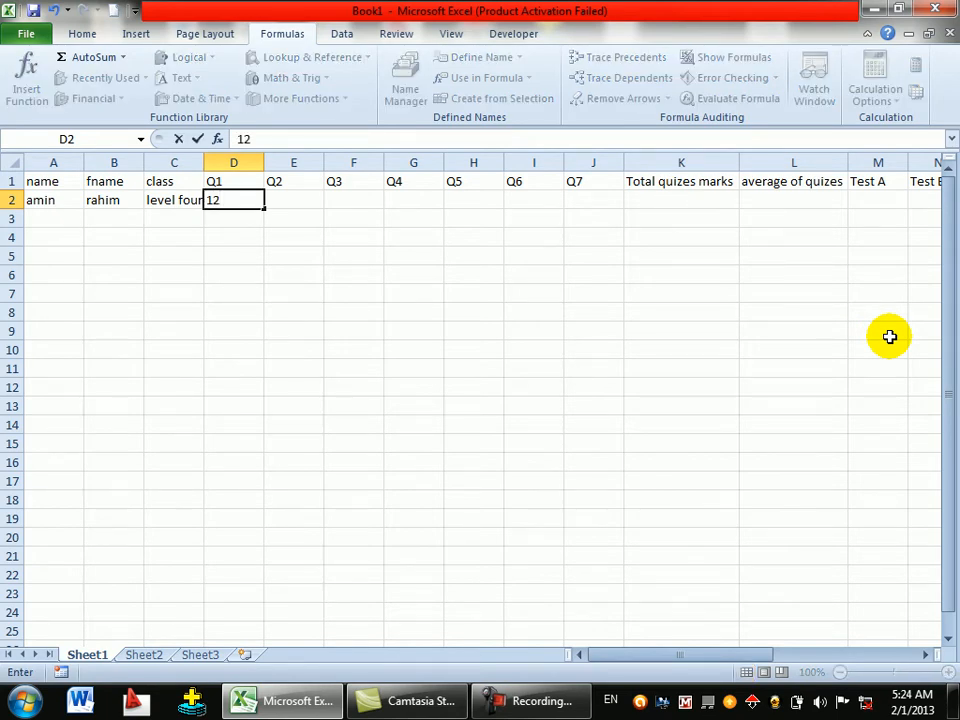
key(Tab)
text(4)
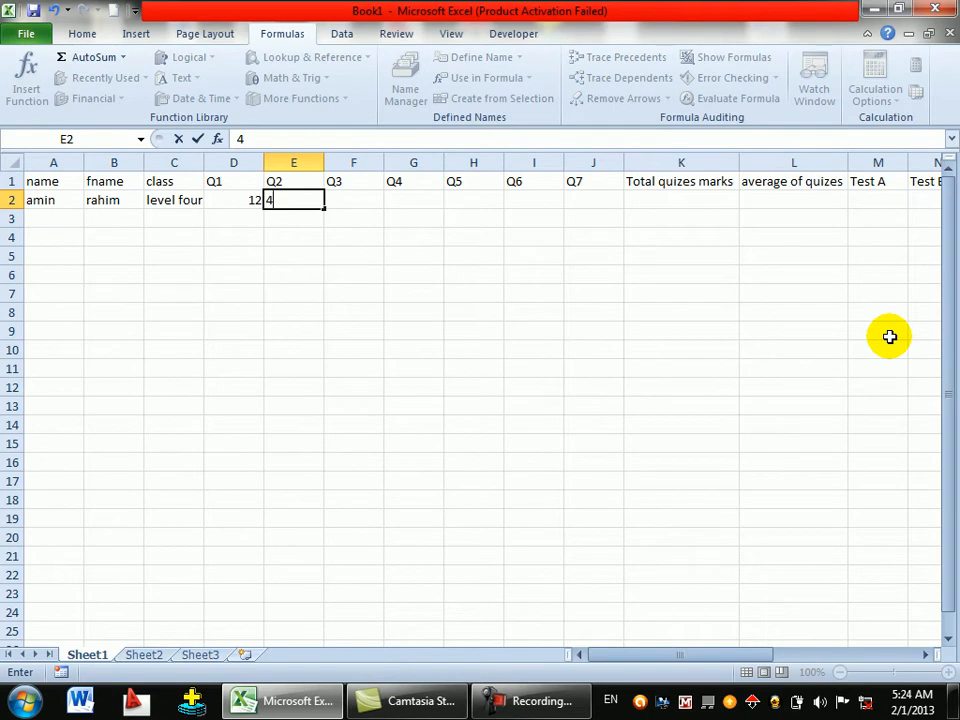
key(Tab)
text(20)
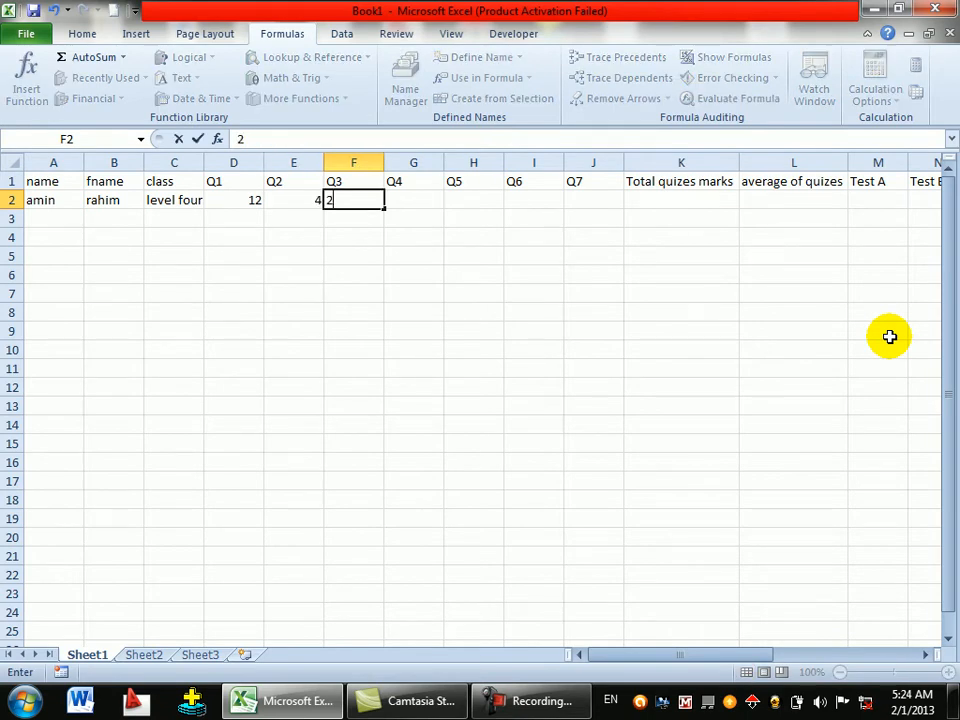
key(Tab)
text(11)
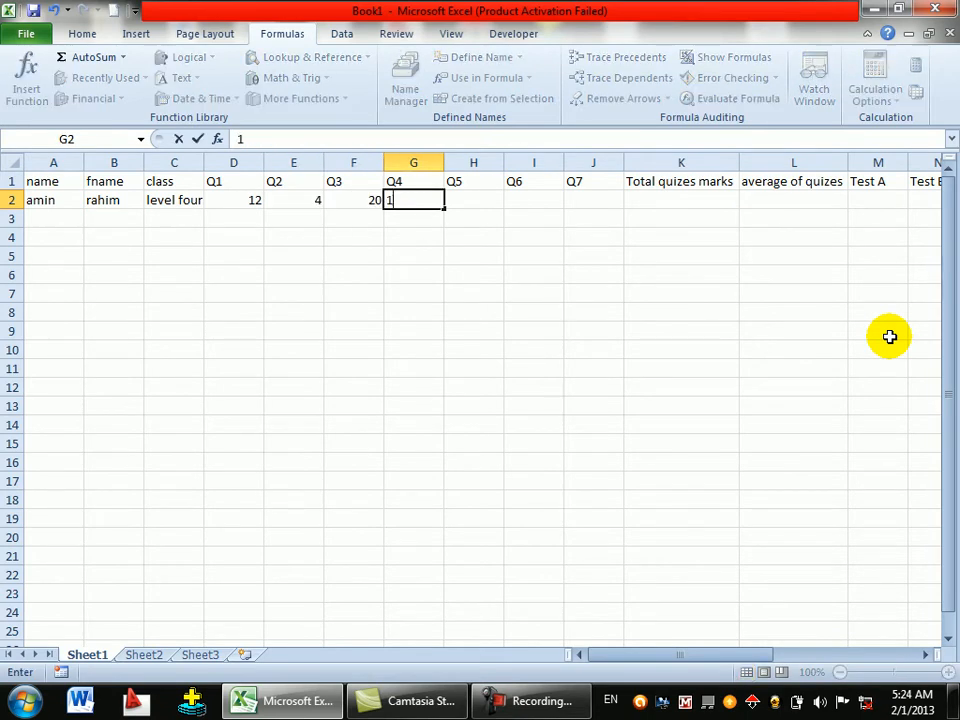
key(Tab)
text(22)
key(BackSpace)
text(0)
key(Tab)
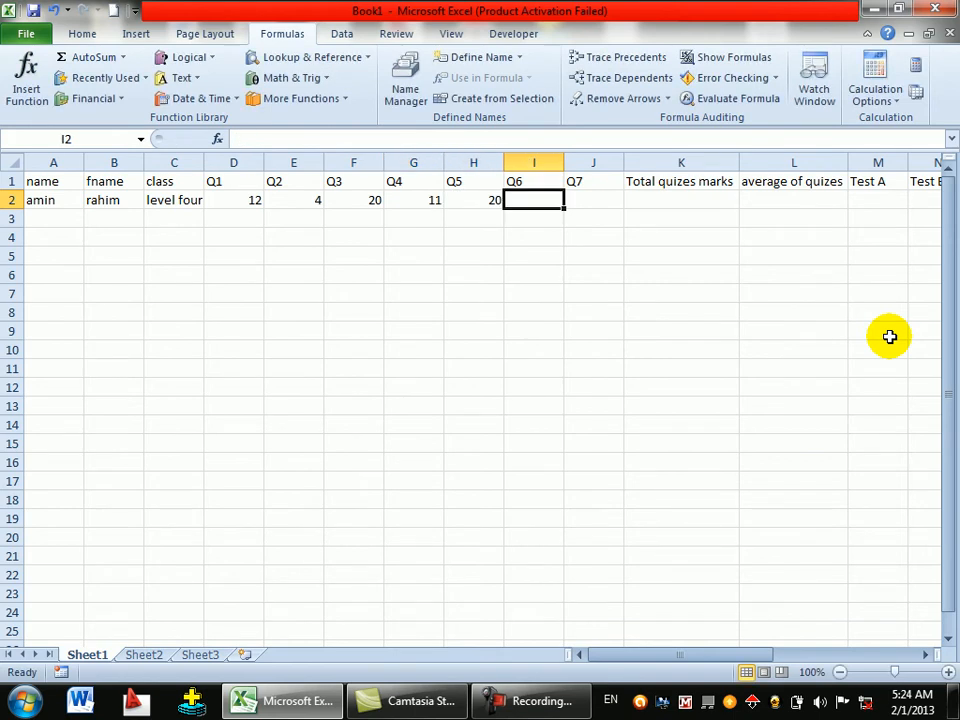
text(18)
key(Tab)
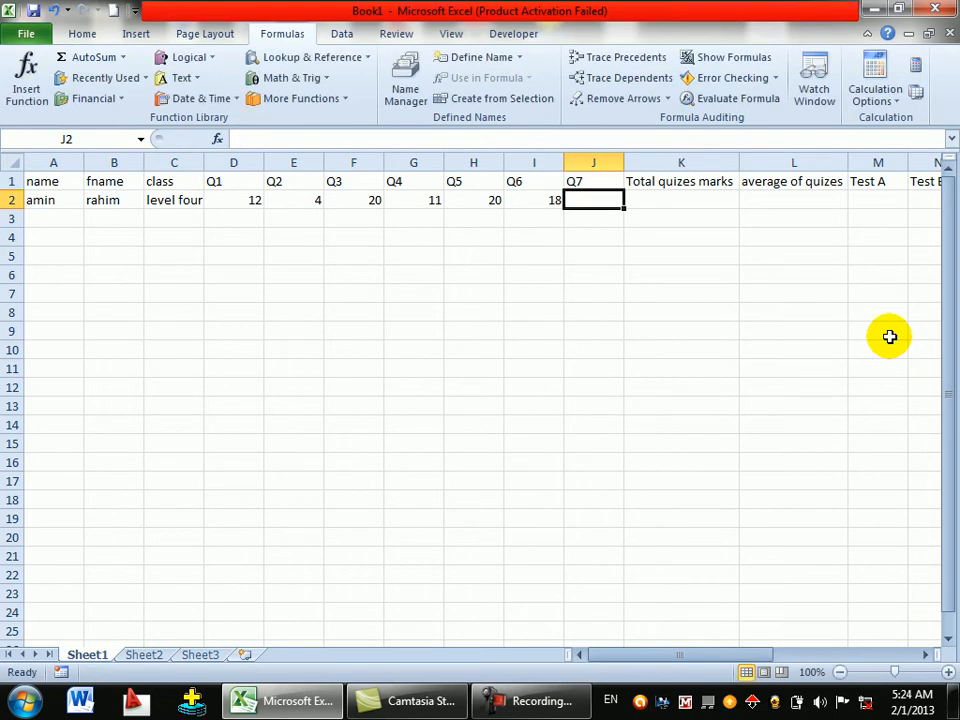
text(17)
key(Tab)
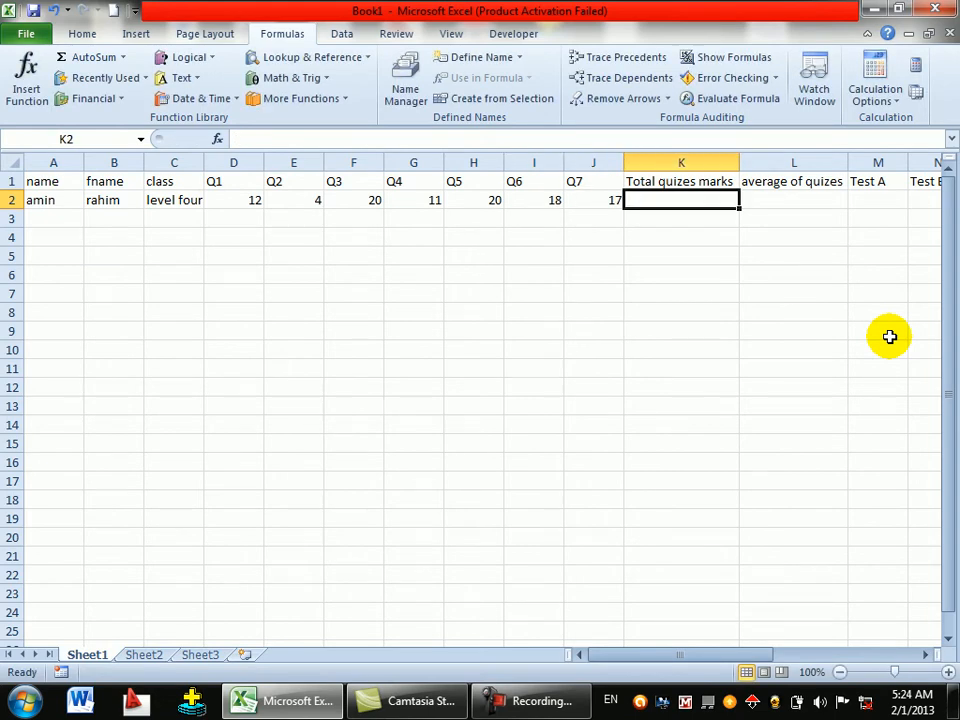
- Enter =D2+E2+F2+G2+H2+I2+J2 in K2, giving a quiz total of 102
text(=)
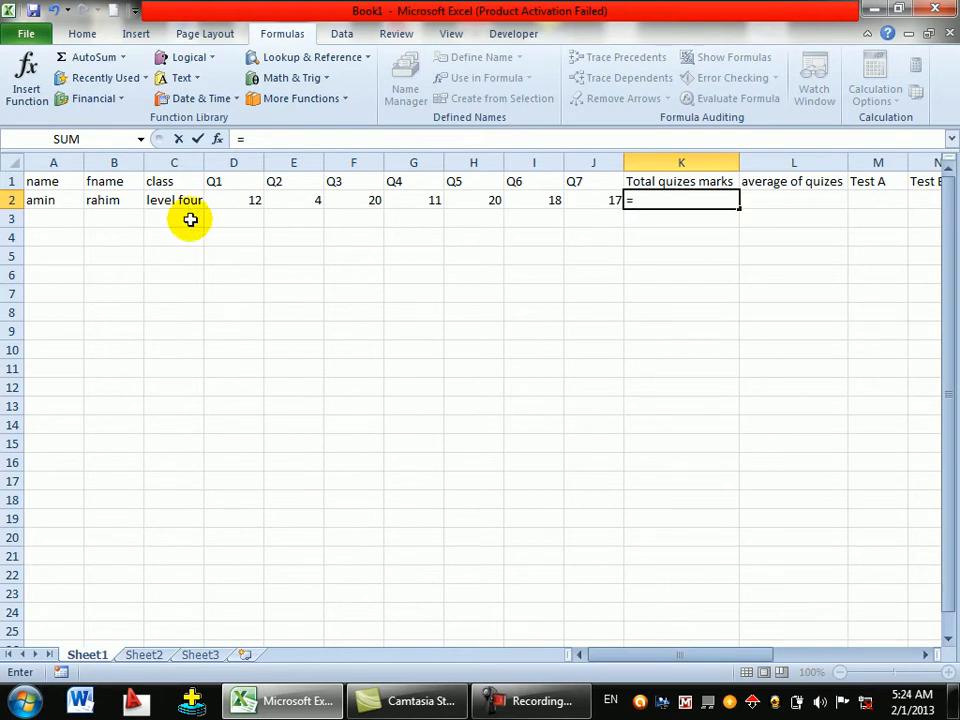
drag(242, 199, 290, 198)
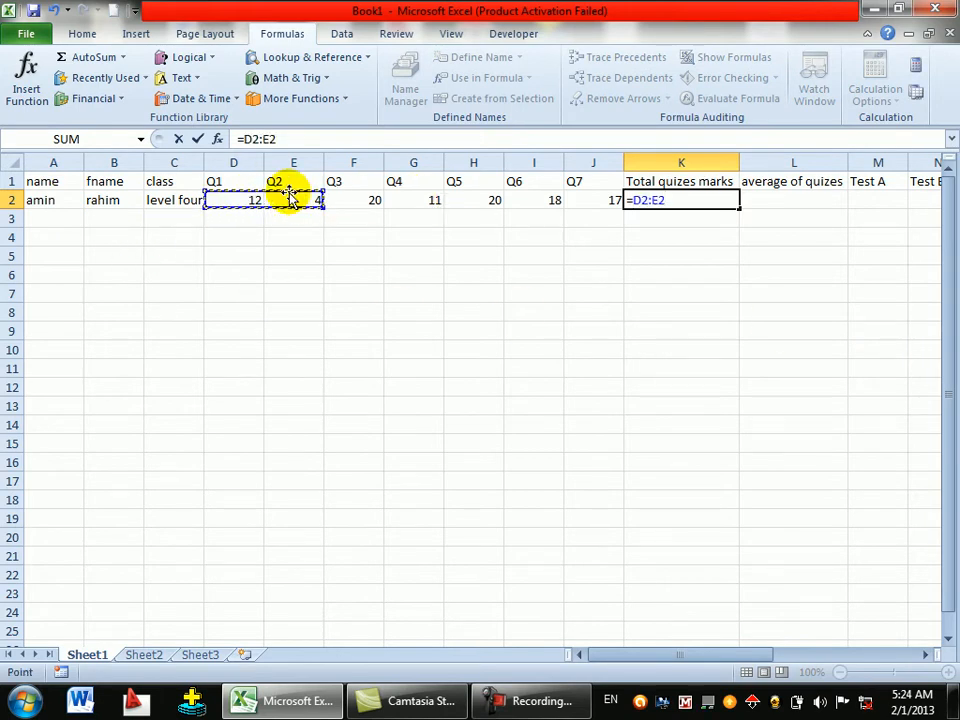
key(BackSpace)
key(BackSpace)
key(BackSpace)
key(BackSpace)
key(BackSpace)
key(BackSpace)
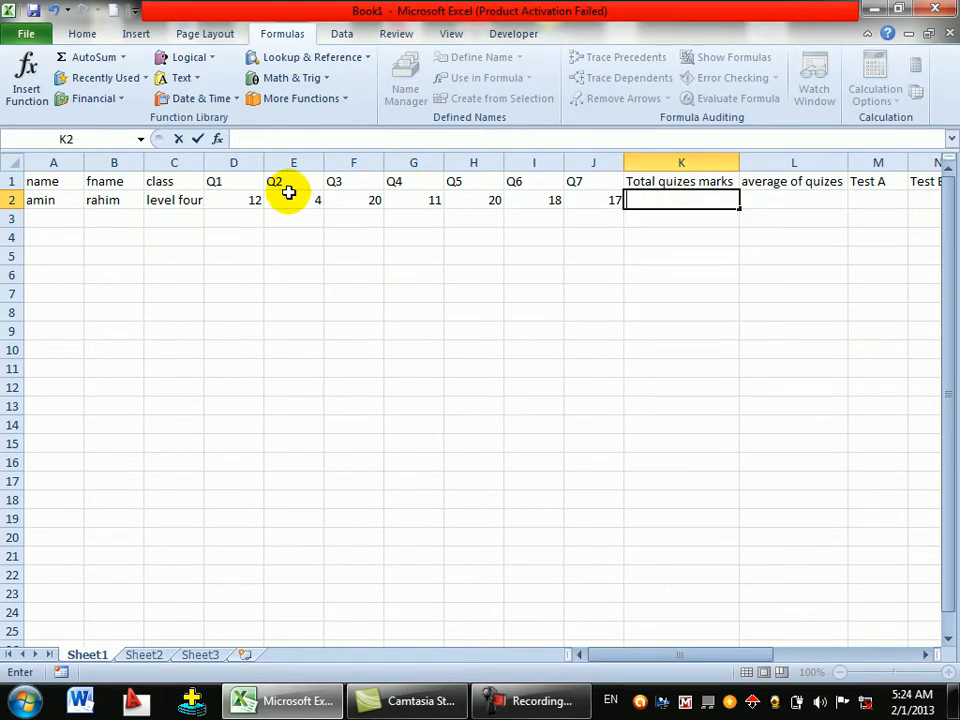
text(=)
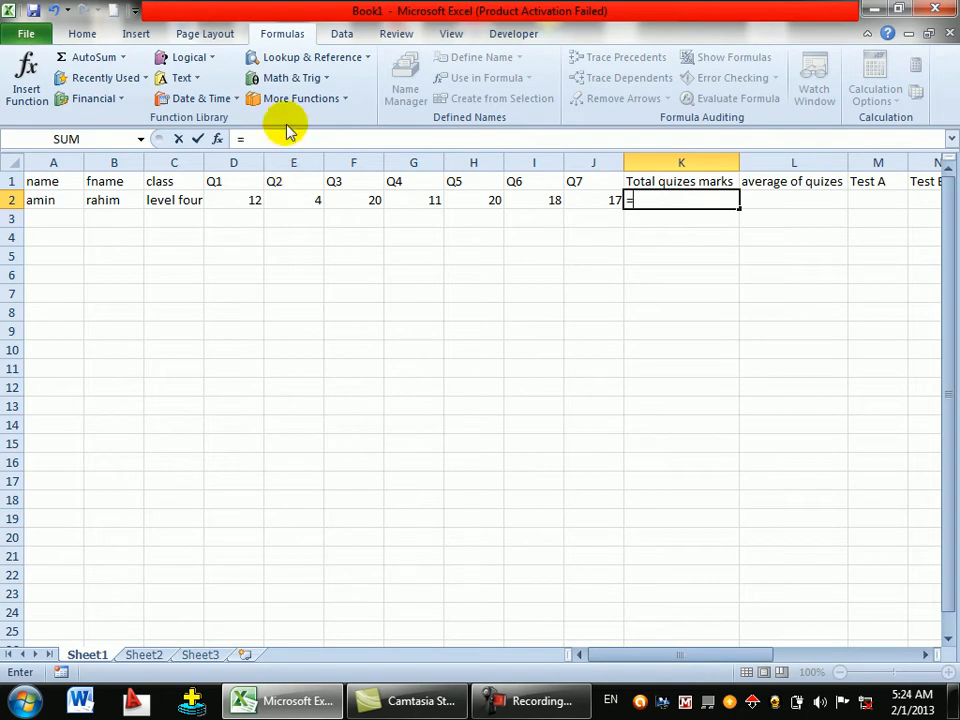
click(240, 199)
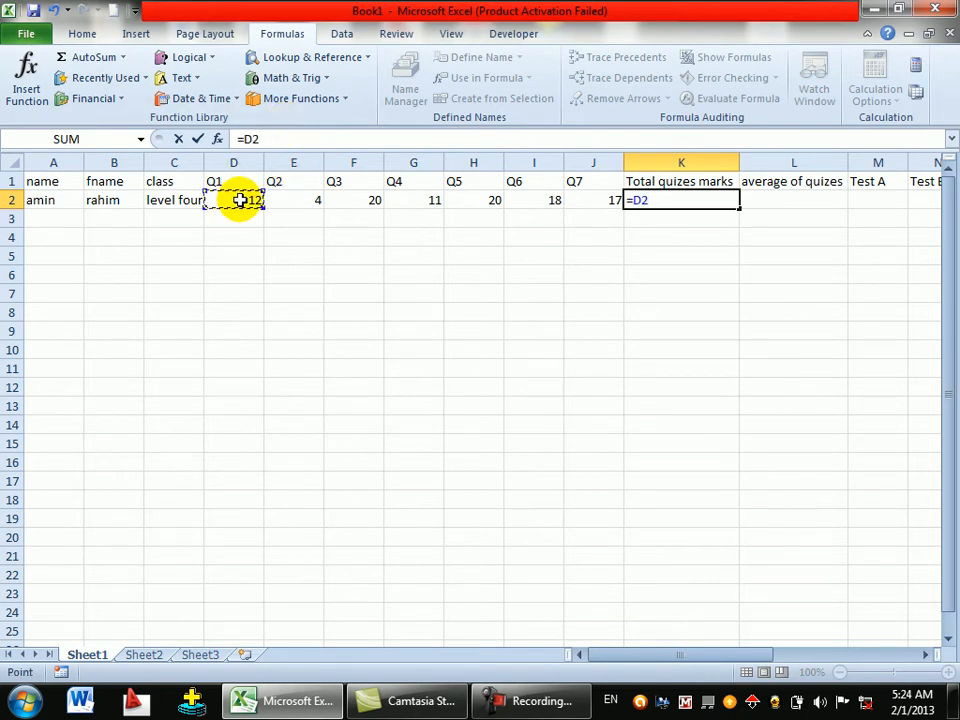
text(+)
click(294, 197)
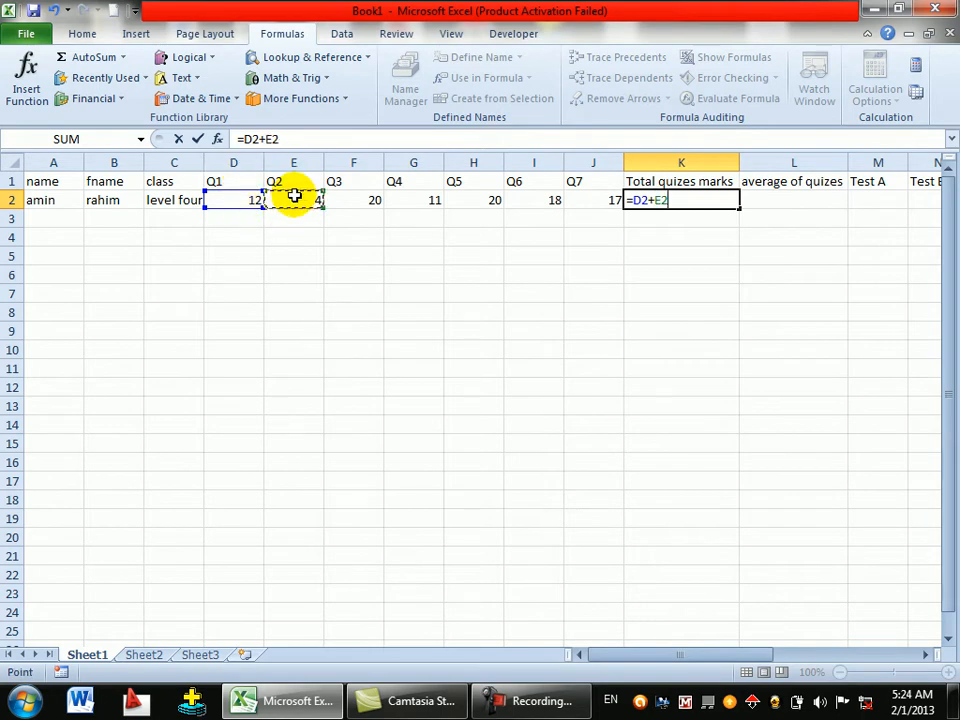
text(+)
click(376, 200)
text(+)
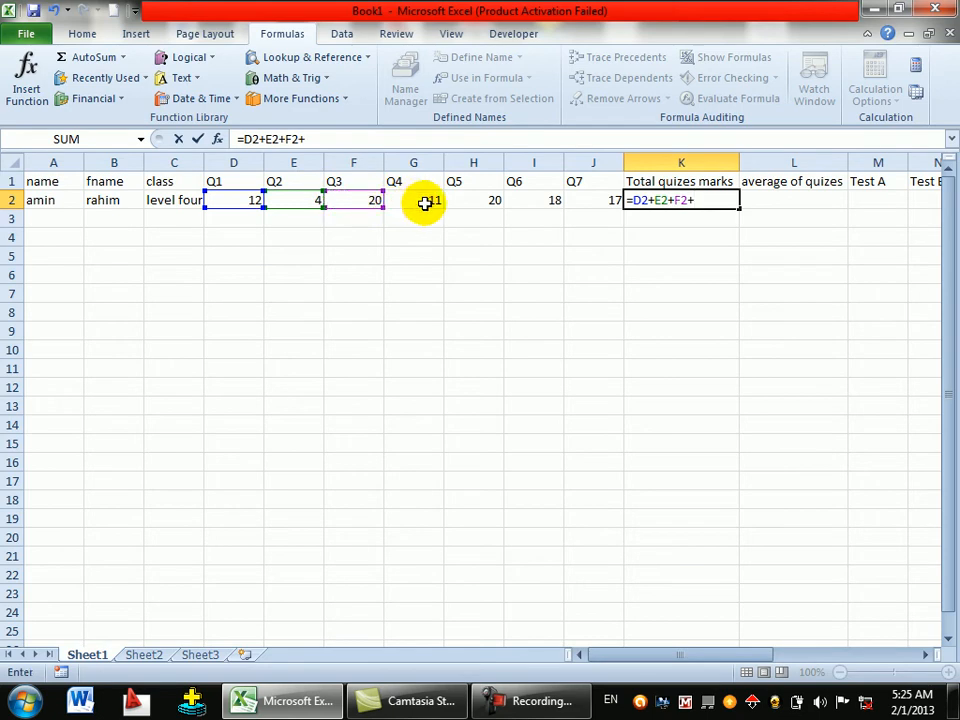
click(425, 203)
text(+)
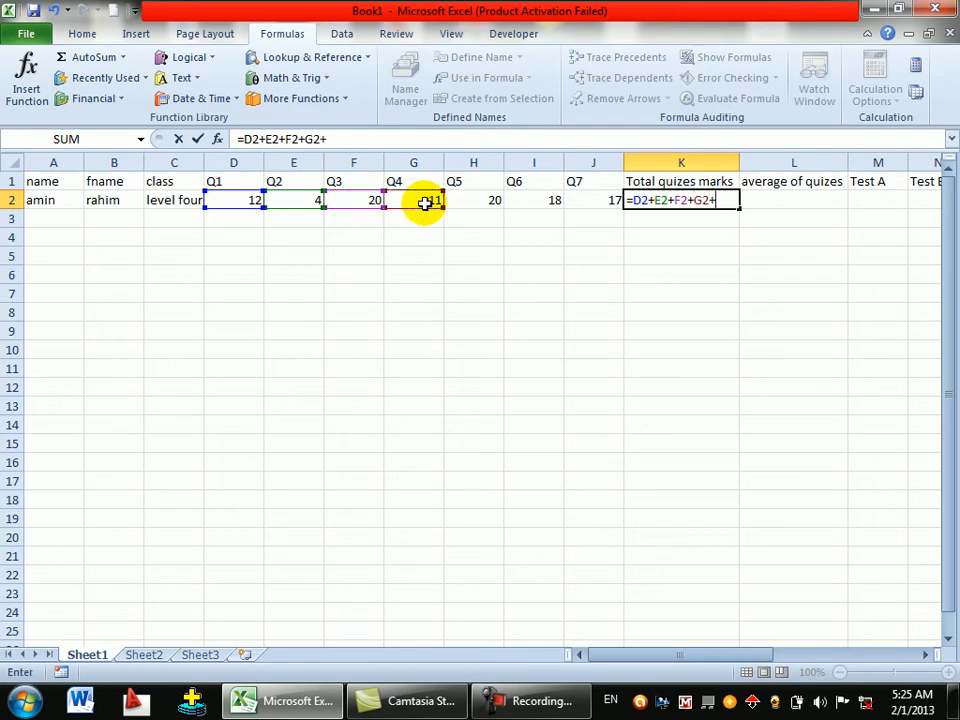
click(465, 203)
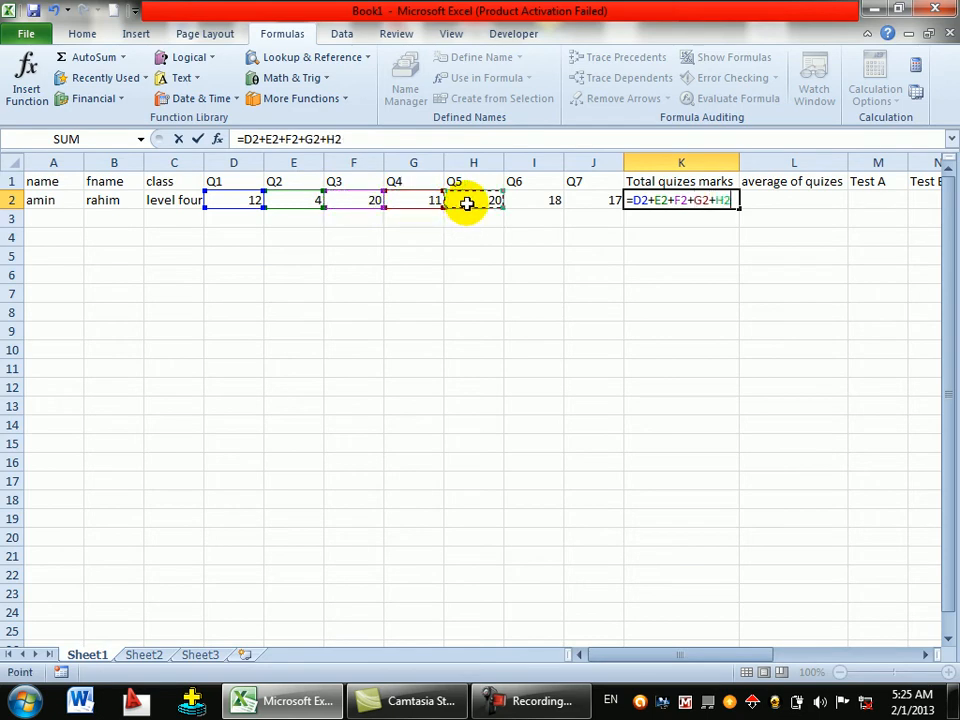
text(+)
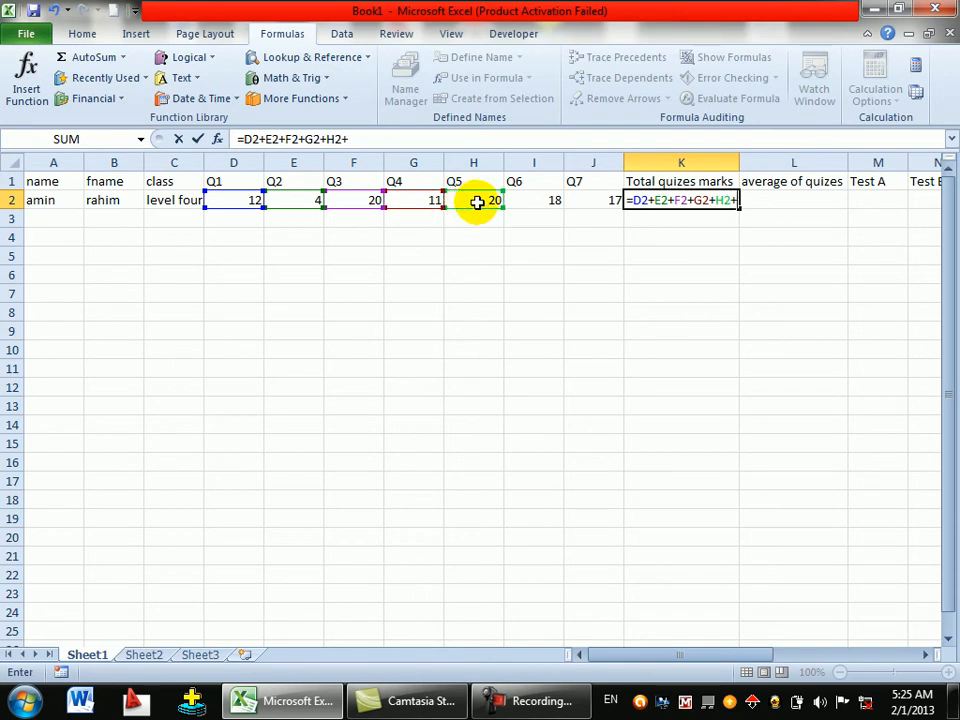
click(537, 201)
text(+)
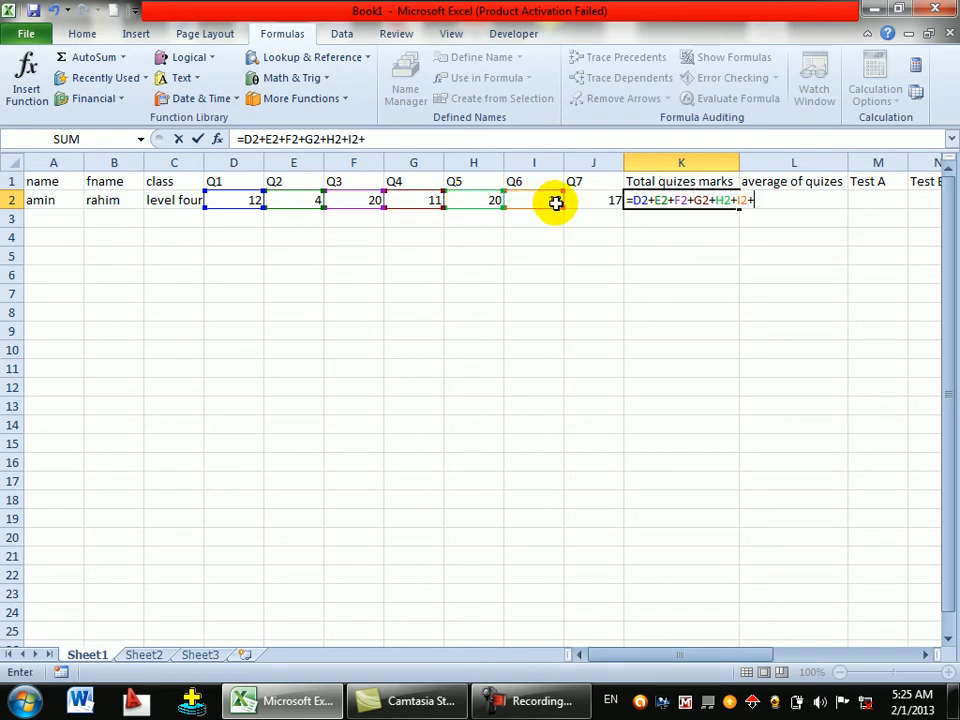
click(598, 202)
key(Return)
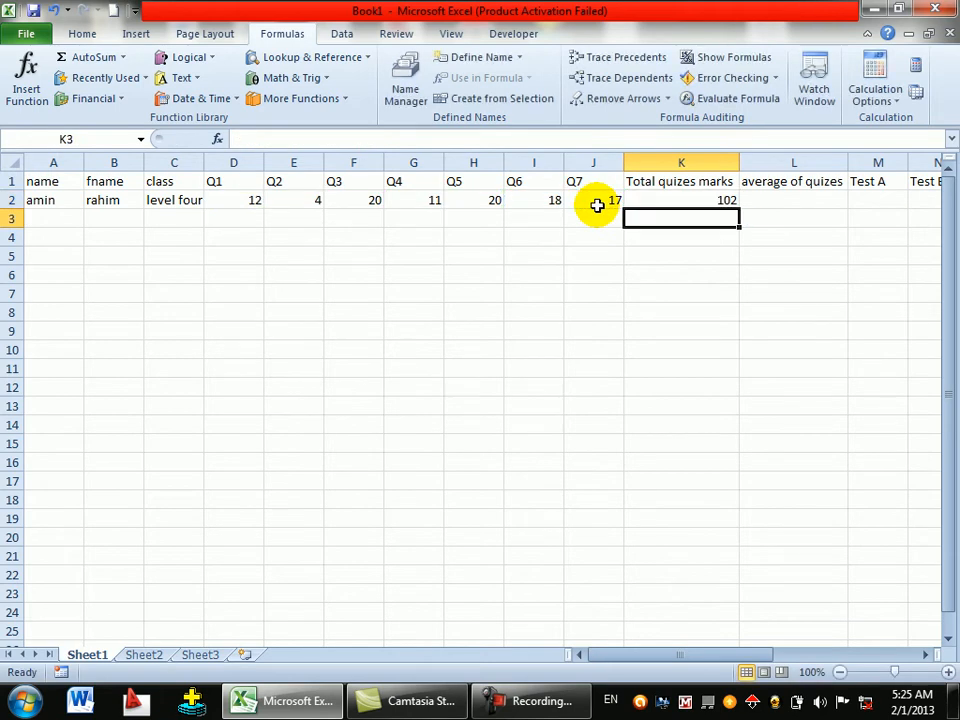
- Enter =K2/100*20 in L2 as an initial quiz average formula
click(763, 204)
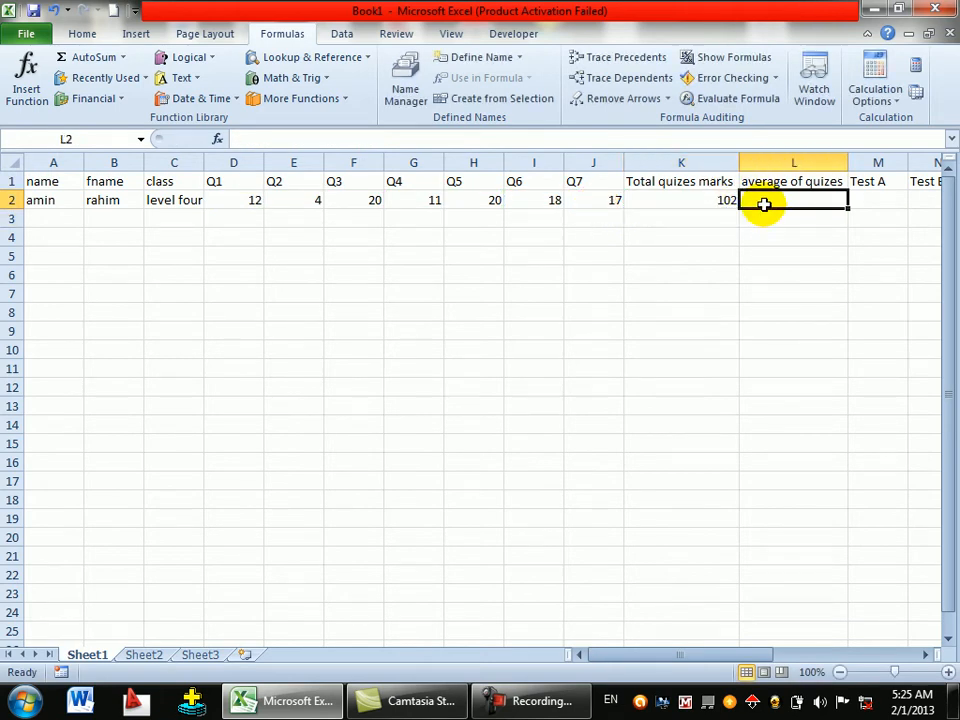
text(=)
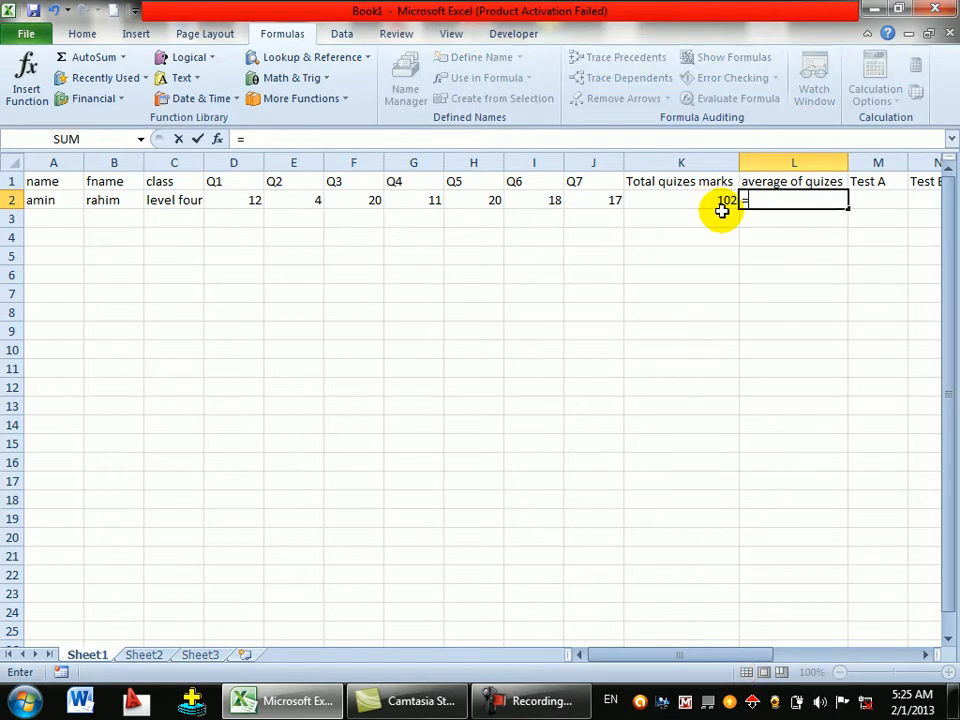
click(707, 211)
click(709, 204)
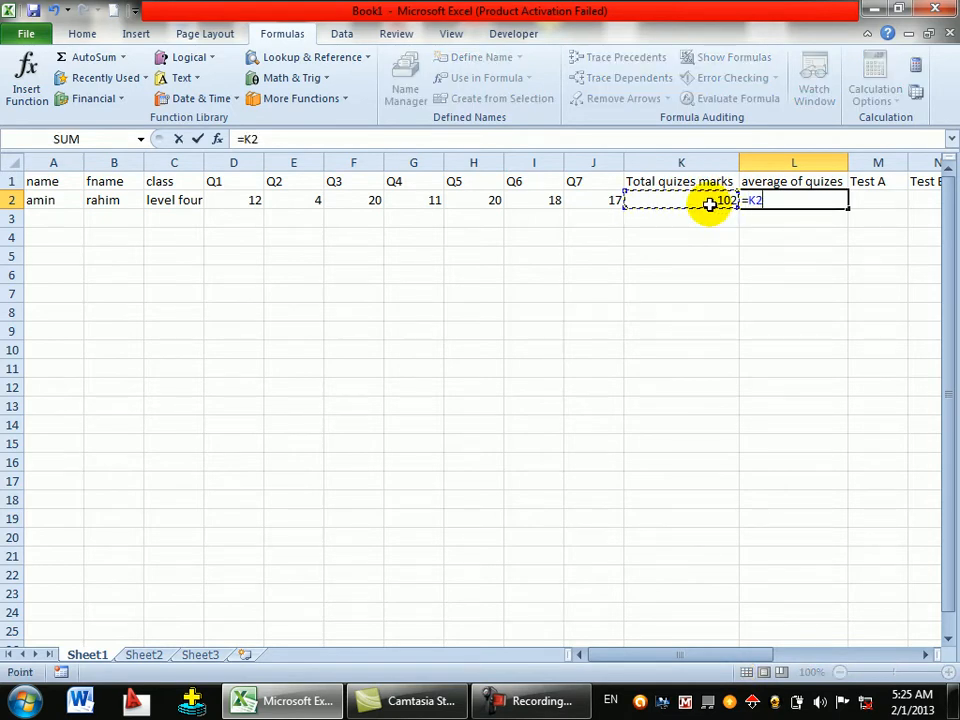
text(/100)
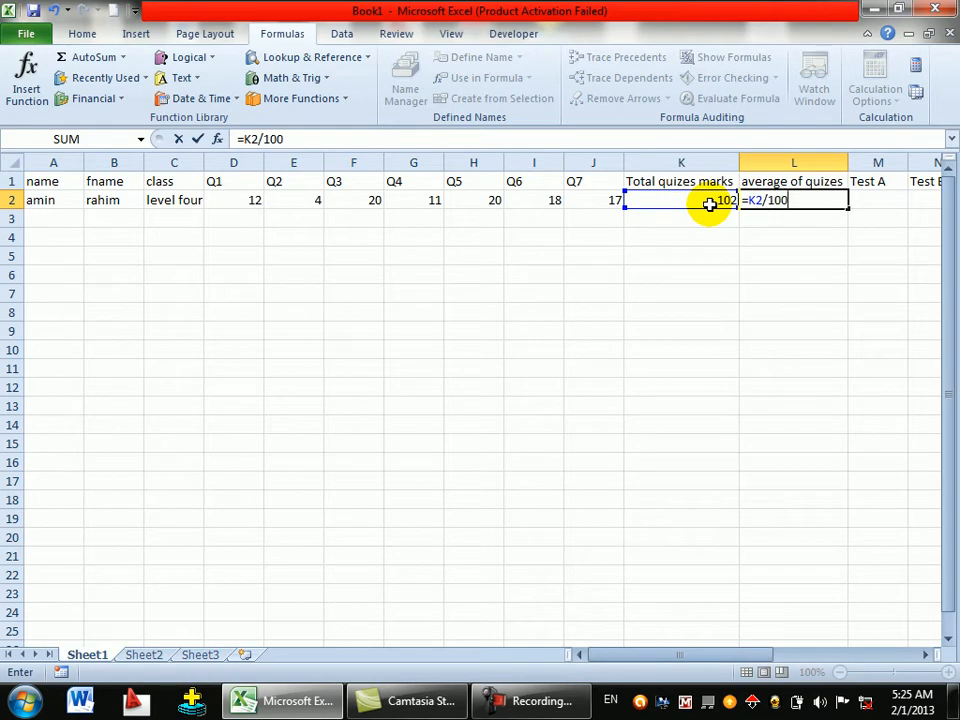
text(*20)
key(Return)
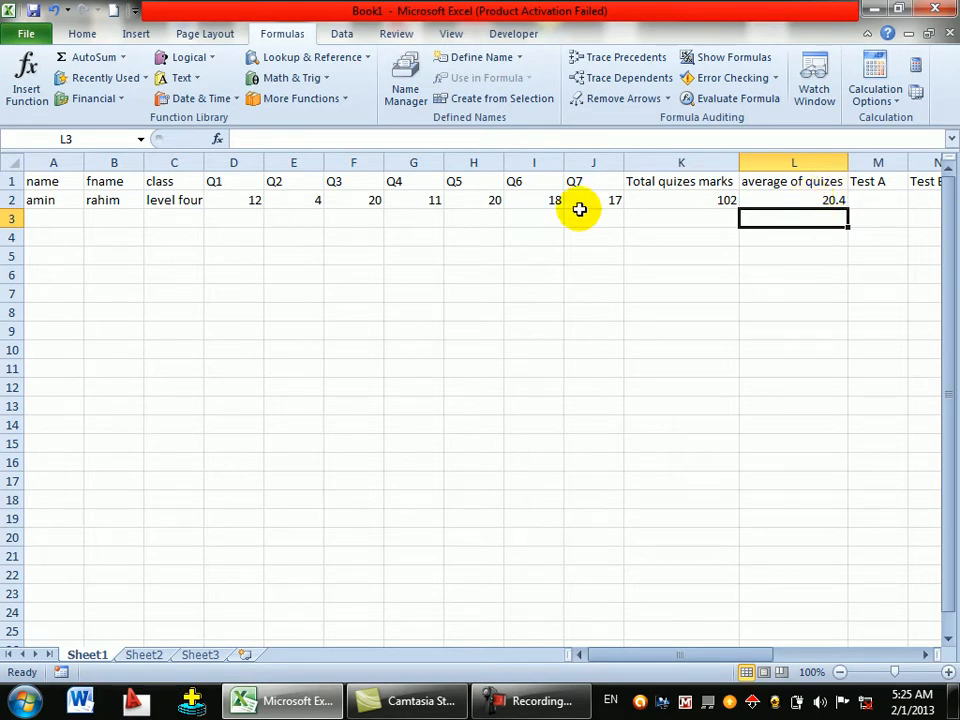
- Replace L2's formula with =K2/7, showing 14.5714
click(649, 199)
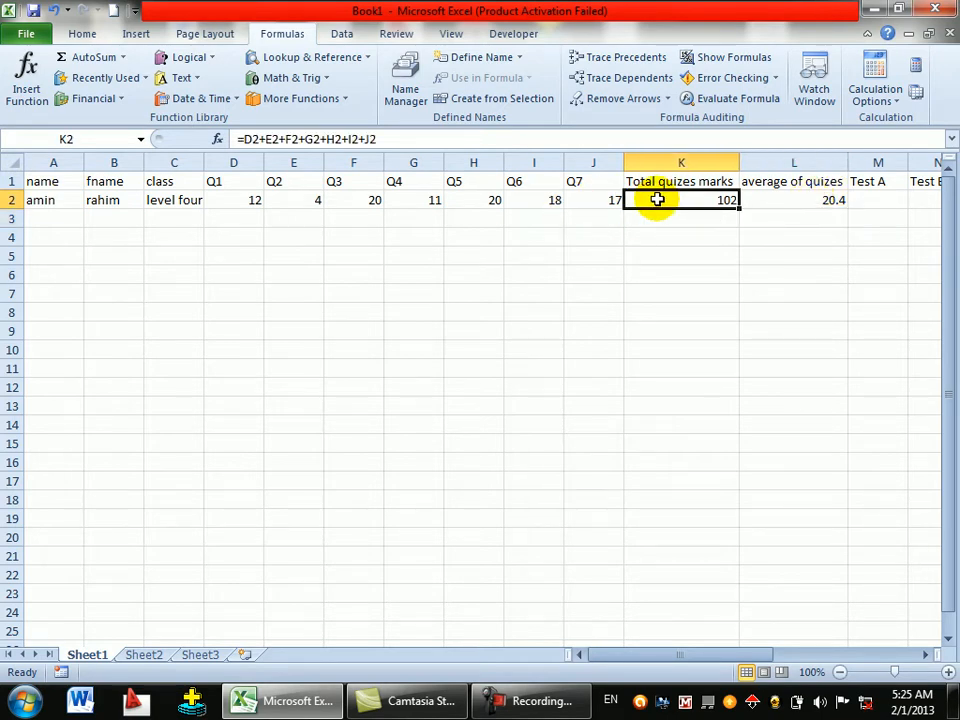
click(781, 197)
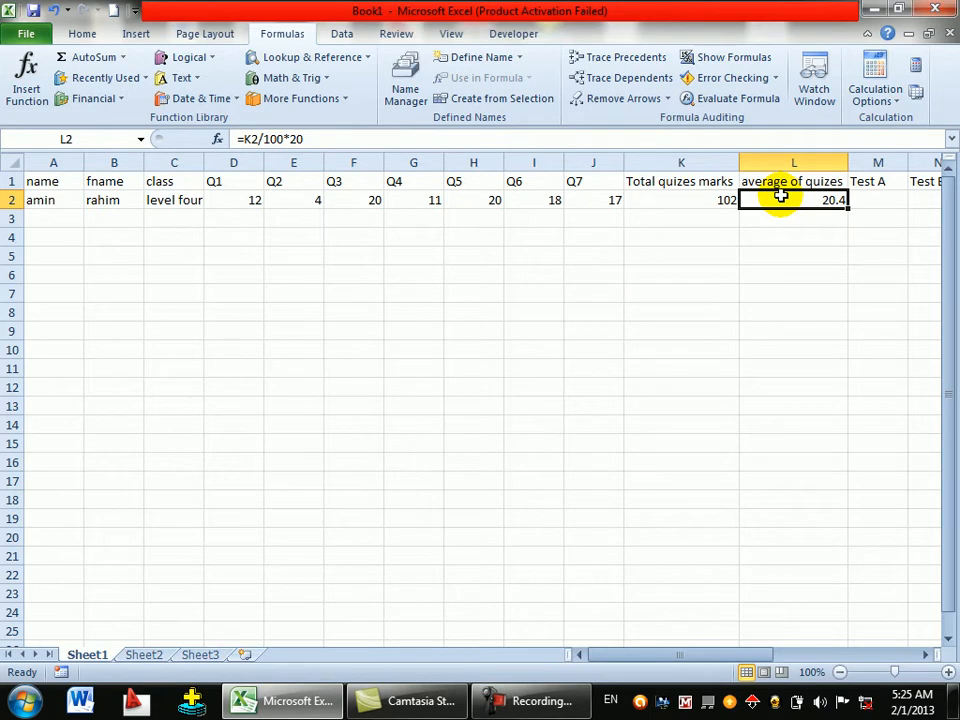
text(=)
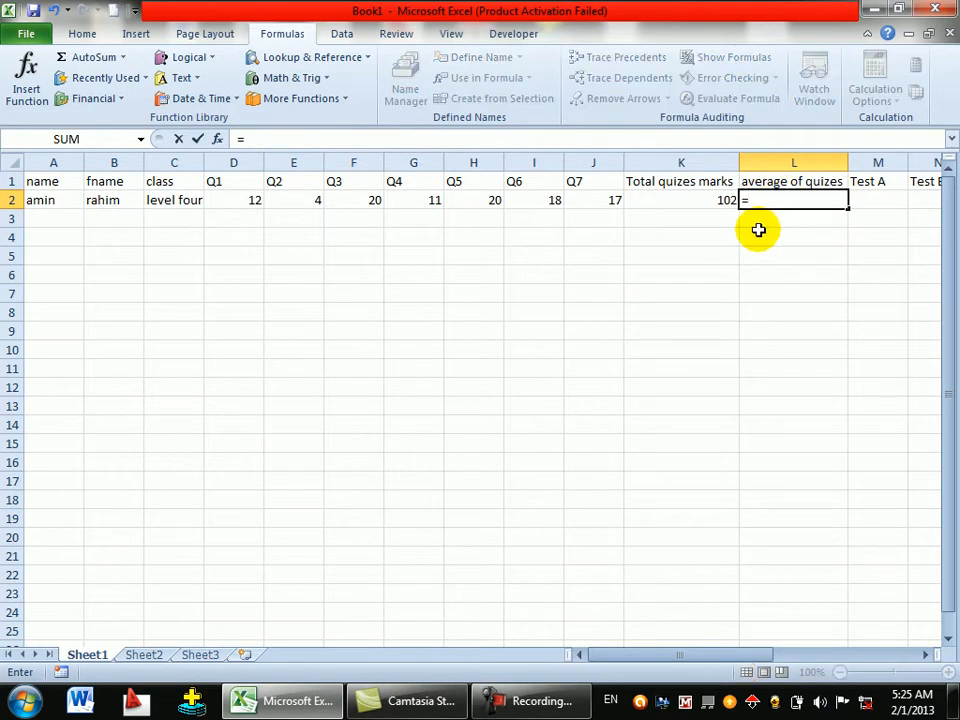
click(668, 200)
text(/)
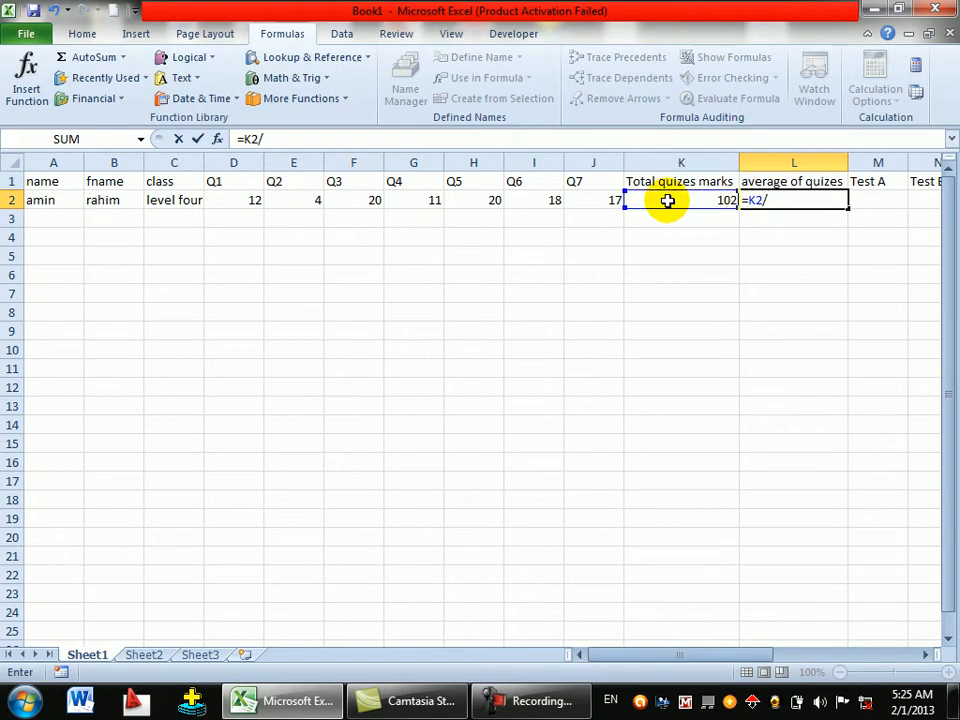
text(7)
key(Return)
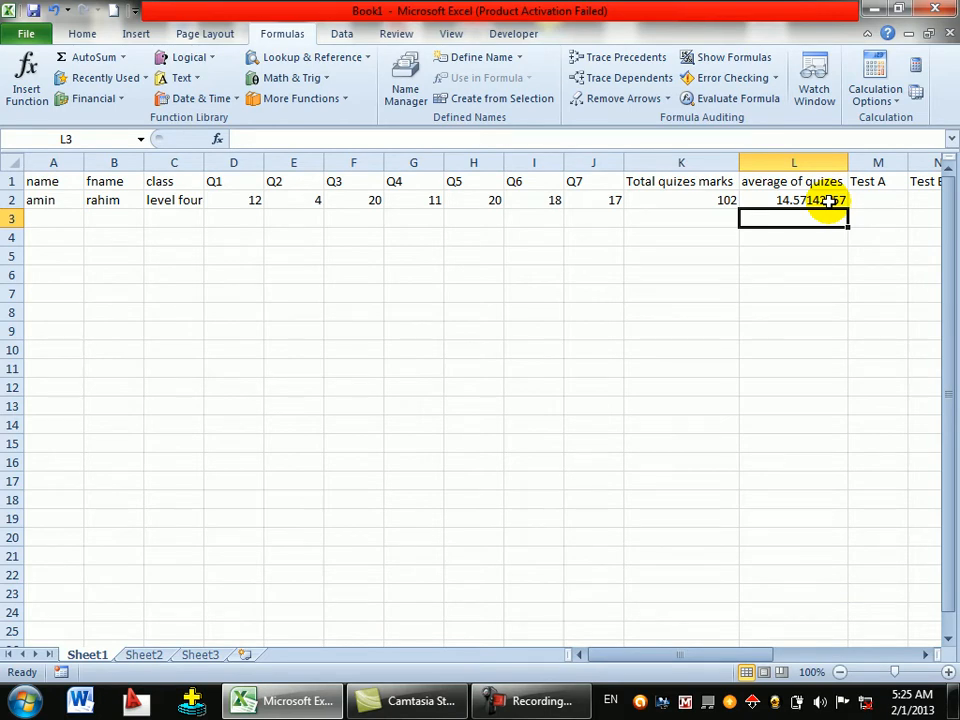
- Enter Test A, B and C scores 60, 90 and 40 in M2, N2 and O2
click(865, 198)
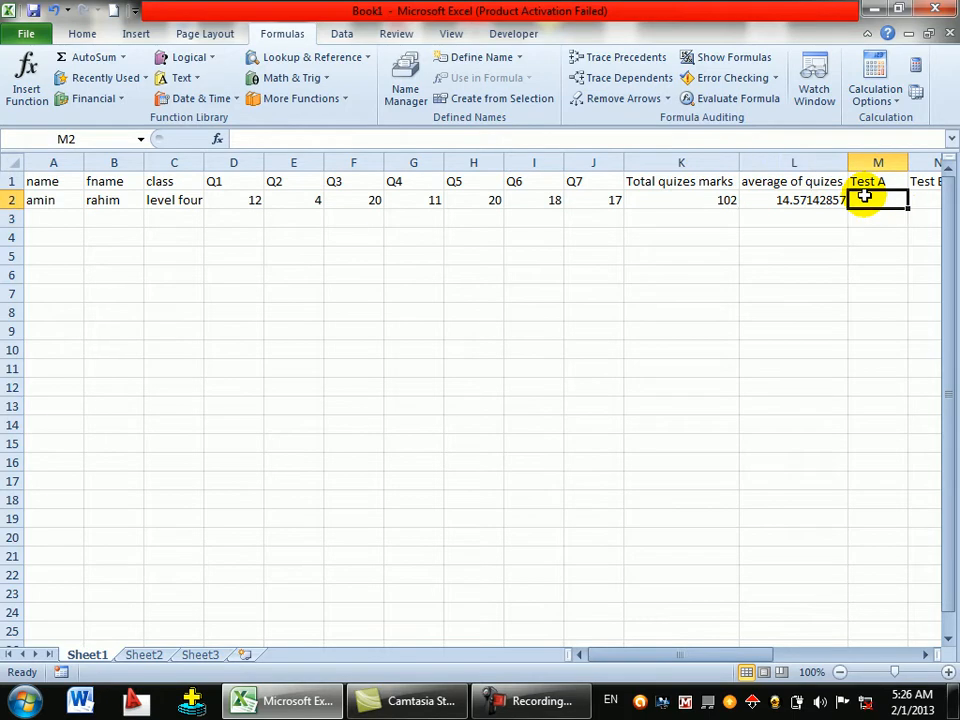
text(60)
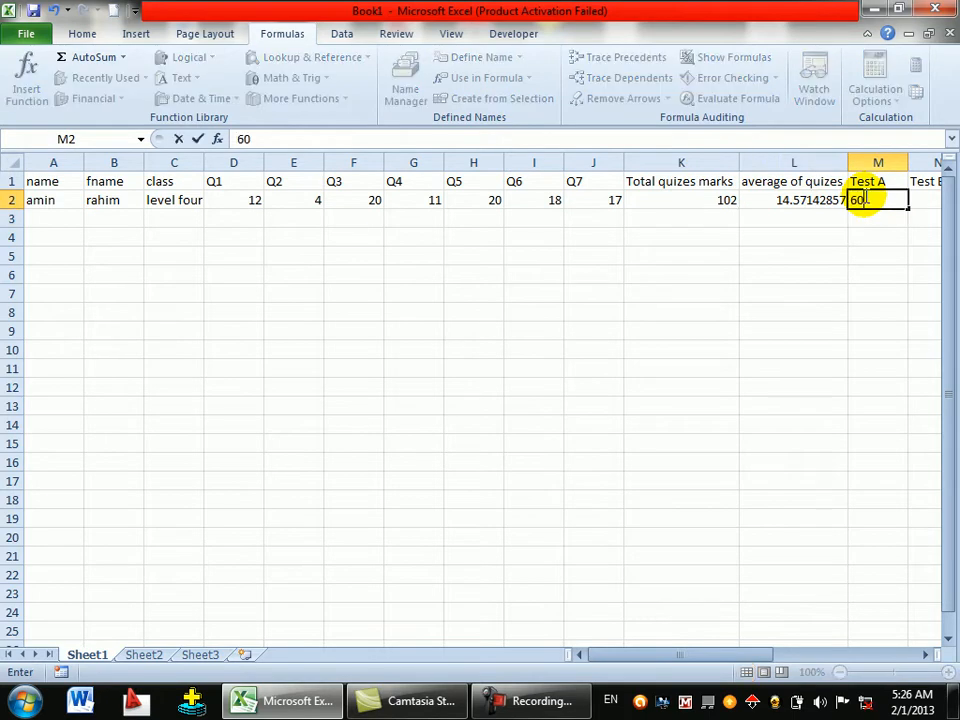
key(Tab)
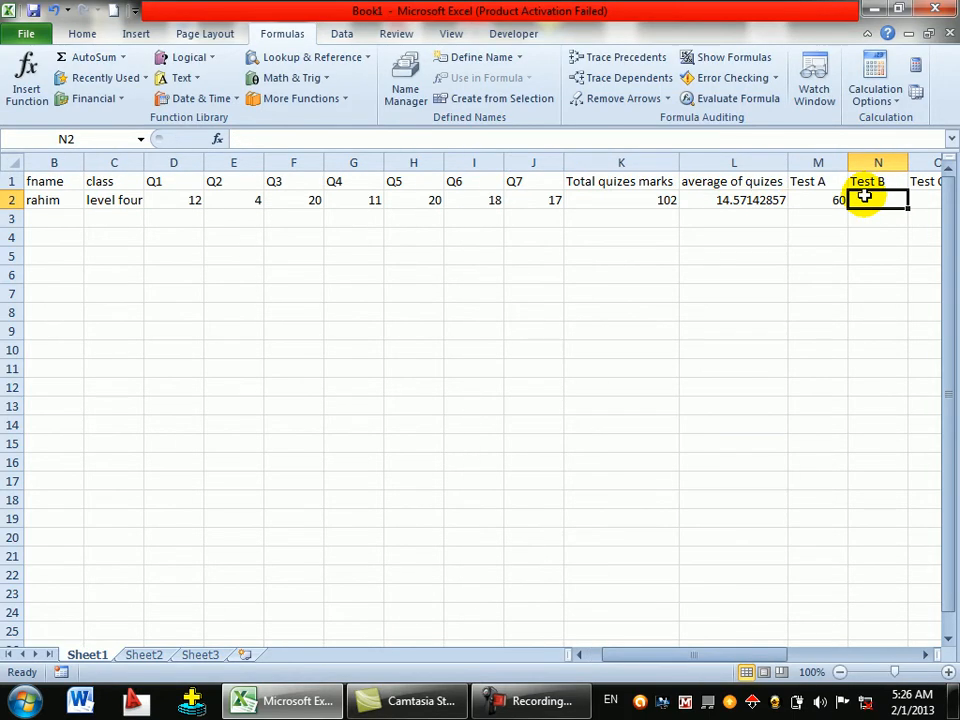
text(90)
key(Tab)
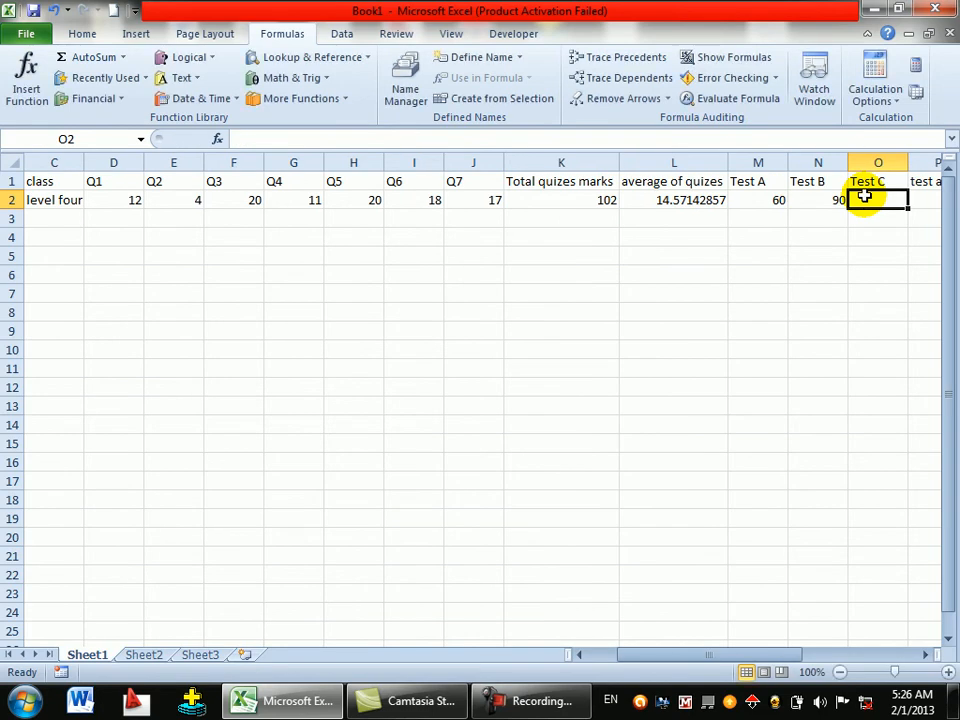
text(40)
key(Tab)
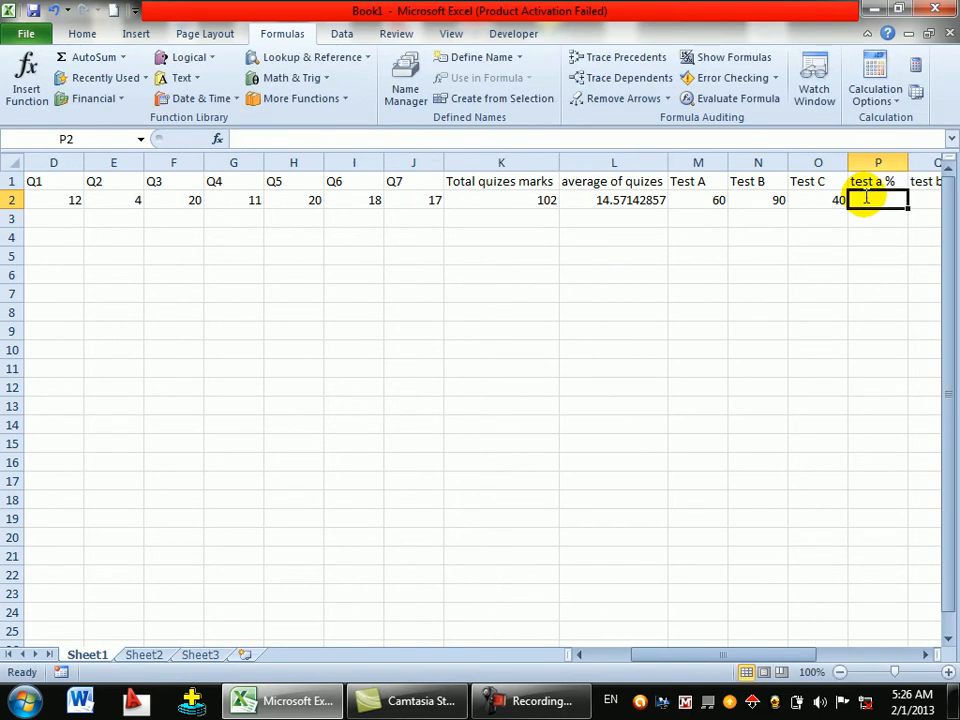
- Enter =M2/100*10 in P2 and =N2/100*10 in Q2, giving 6 and 9
text(=)
click(694, 200)
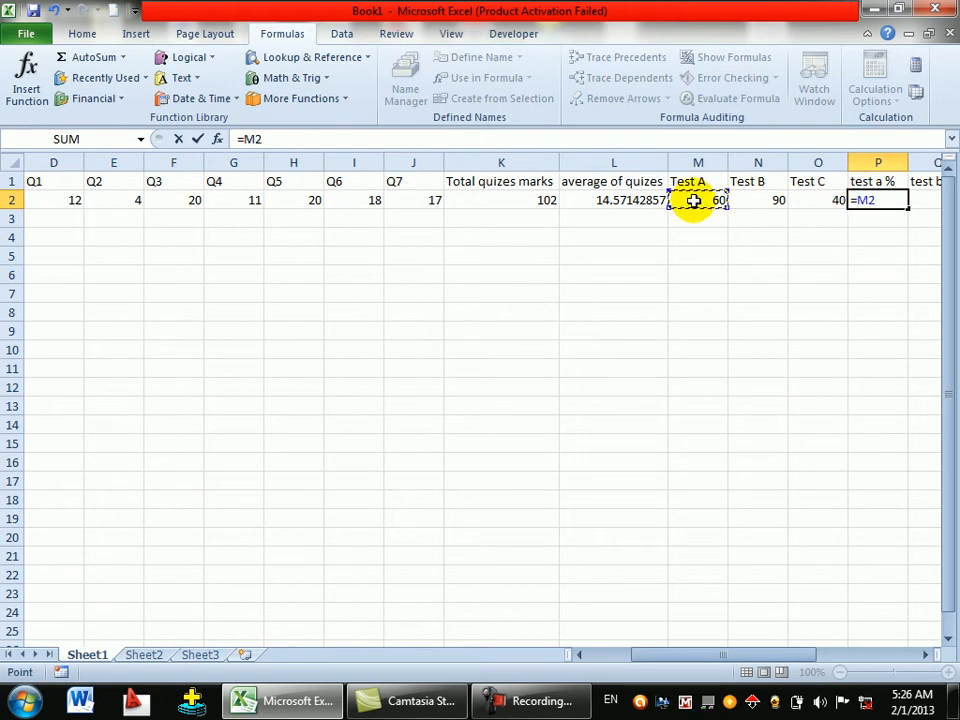
text(/100*10)
key(Return)
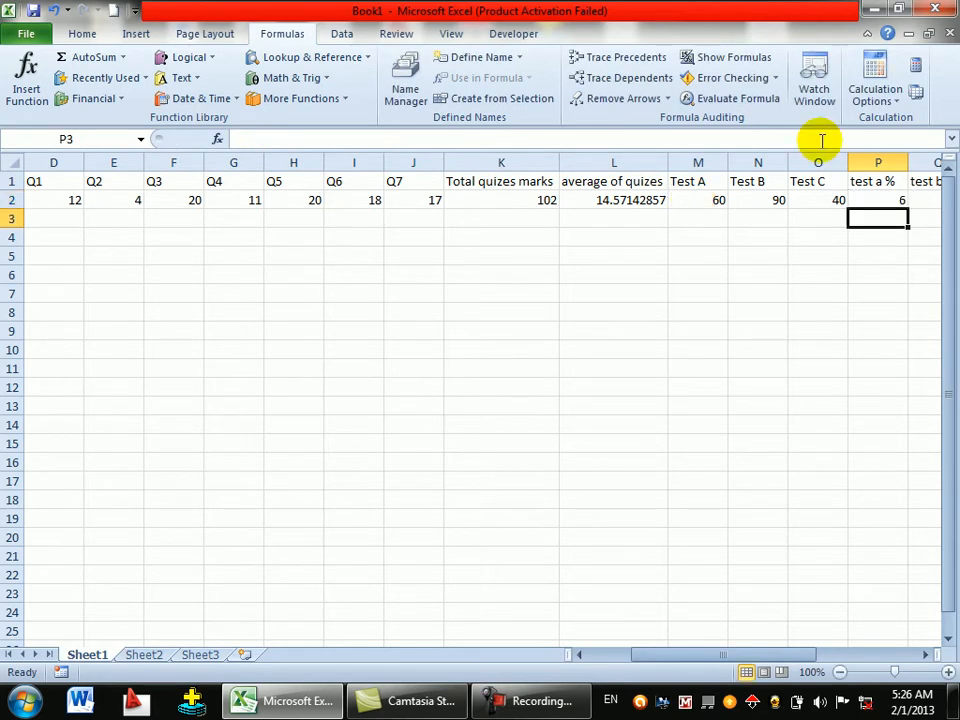
click(925, 655)
click(925, 655)
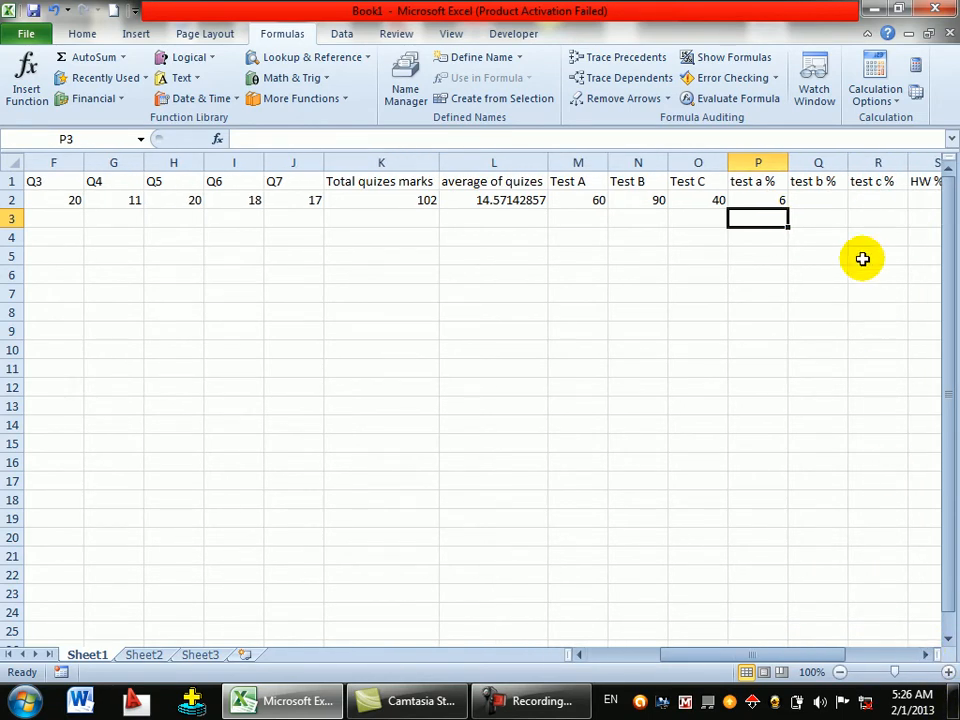
click(821, 200)
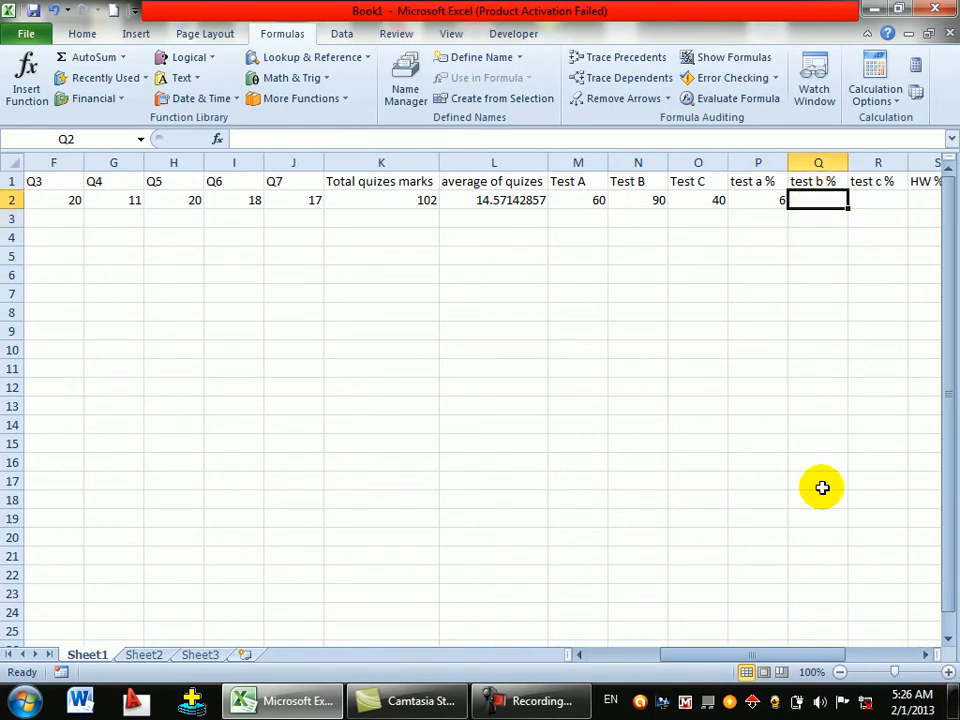
text(=)
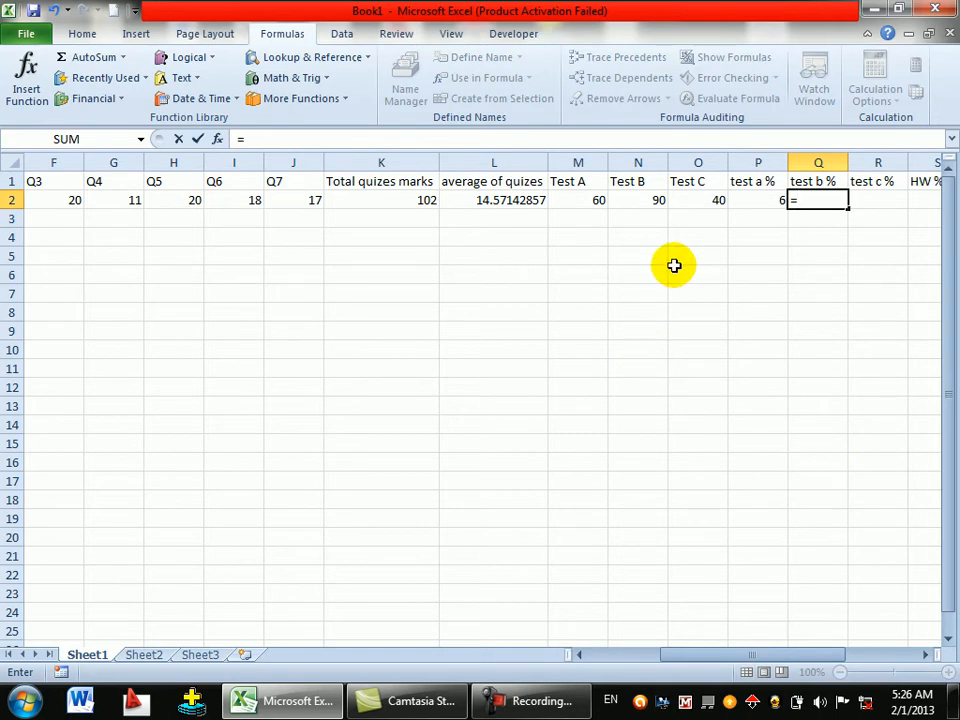
click(626, 204)
text(/)
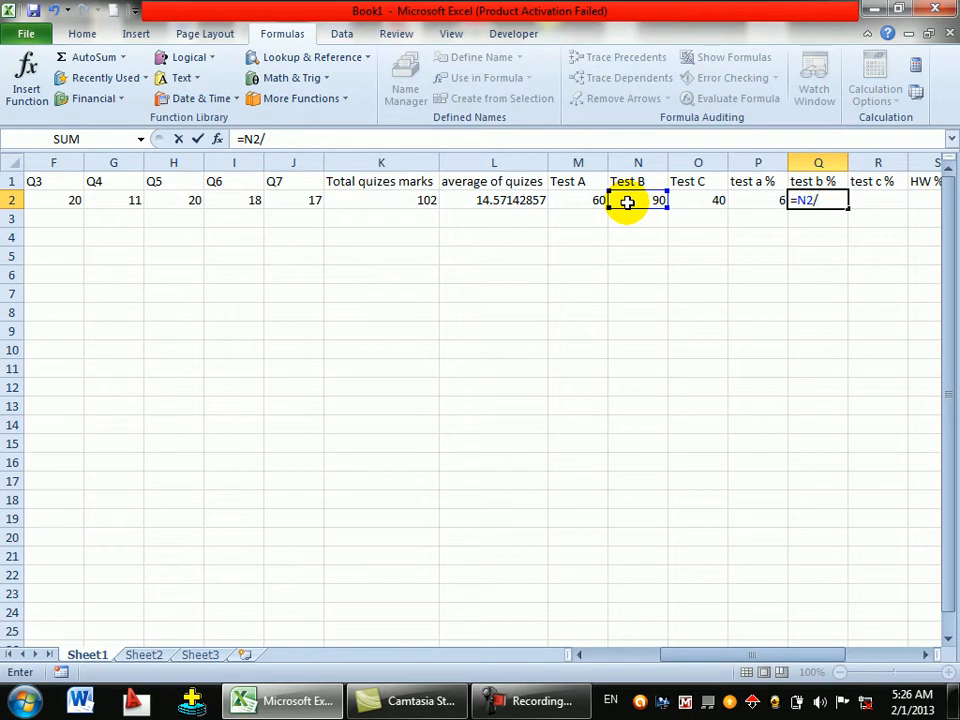
text(100*10)
key(Return)
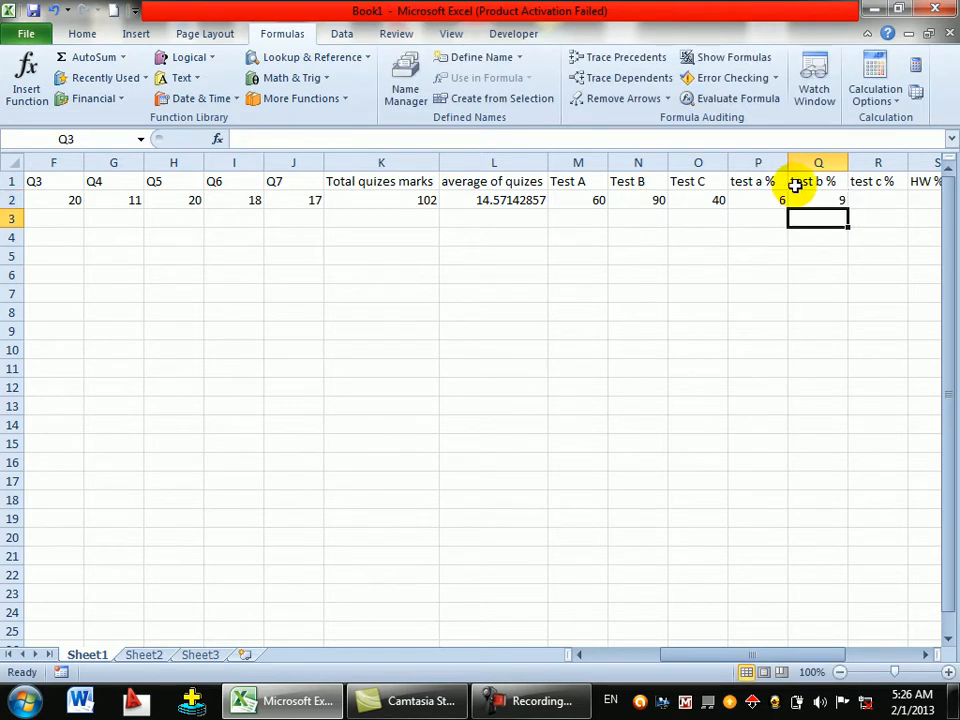
- Enter =O2/100*20 in R2 for the weighted Test C score
click(862, 196)
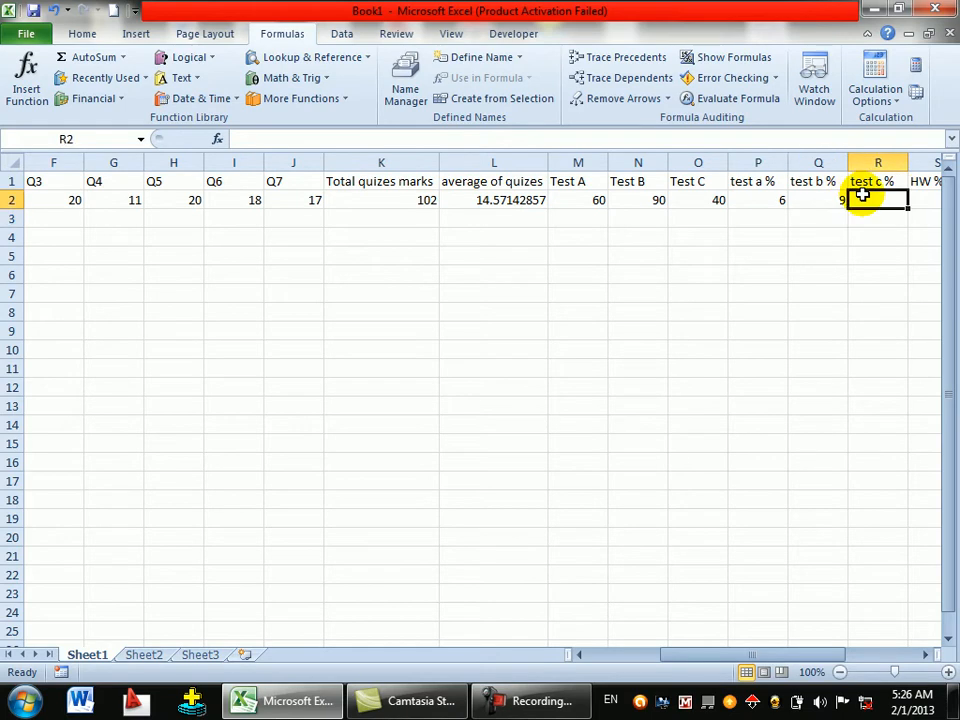
text(=)
click(700, 200)
text(/100*20)
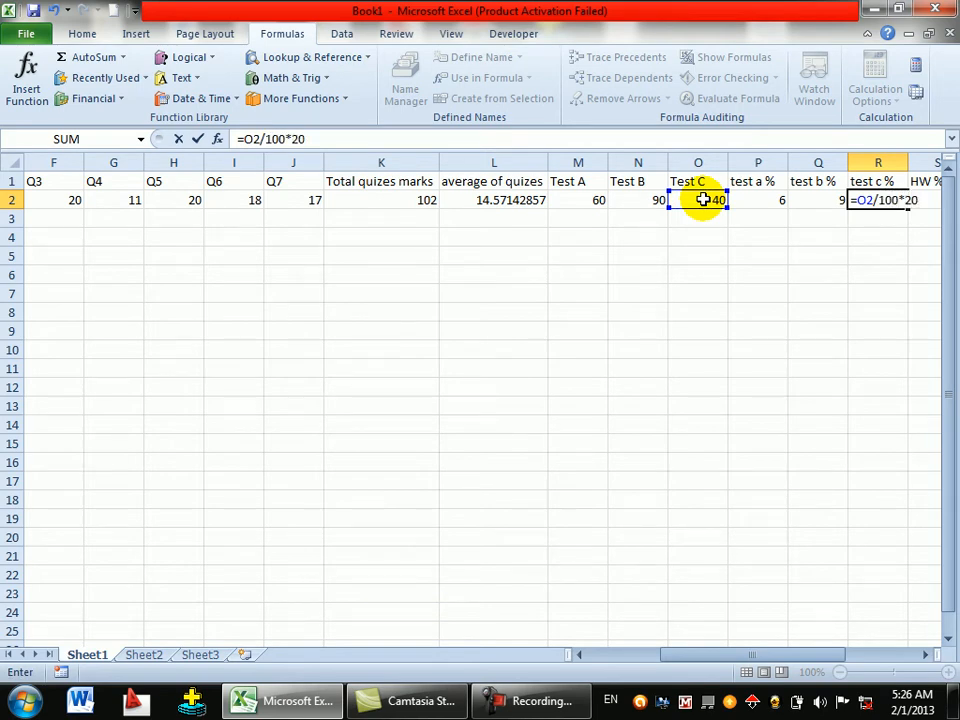
key(Return)
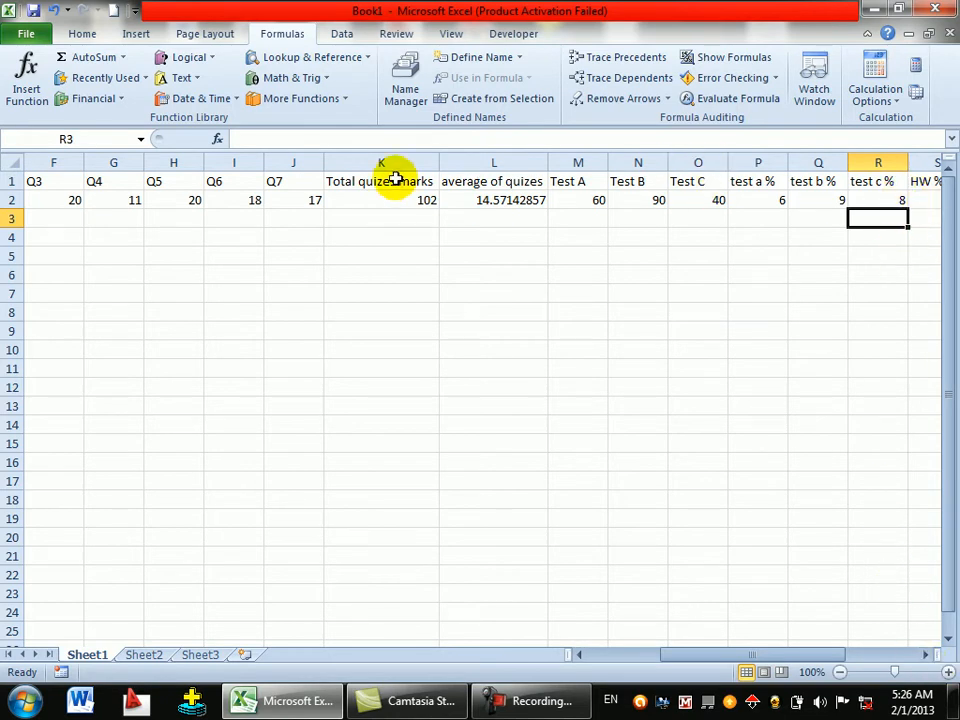
- Check the L2, Q2 and R2 formulas and append % to the quiz-average header
click(476, 200)
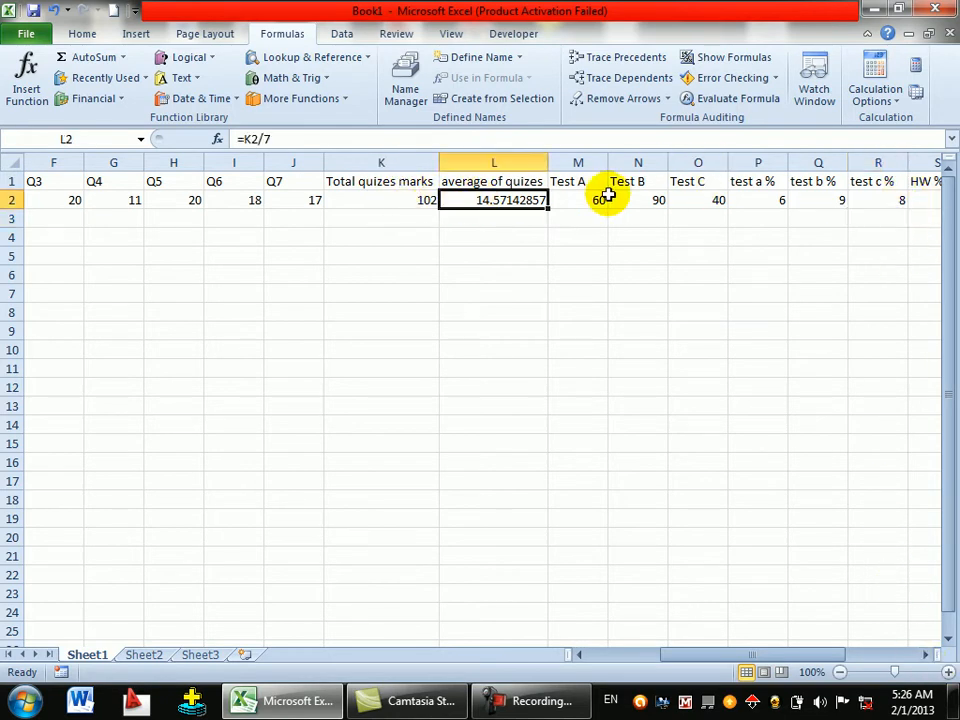
click(814, 200)
click(874, 200)
double_click(543, 181)
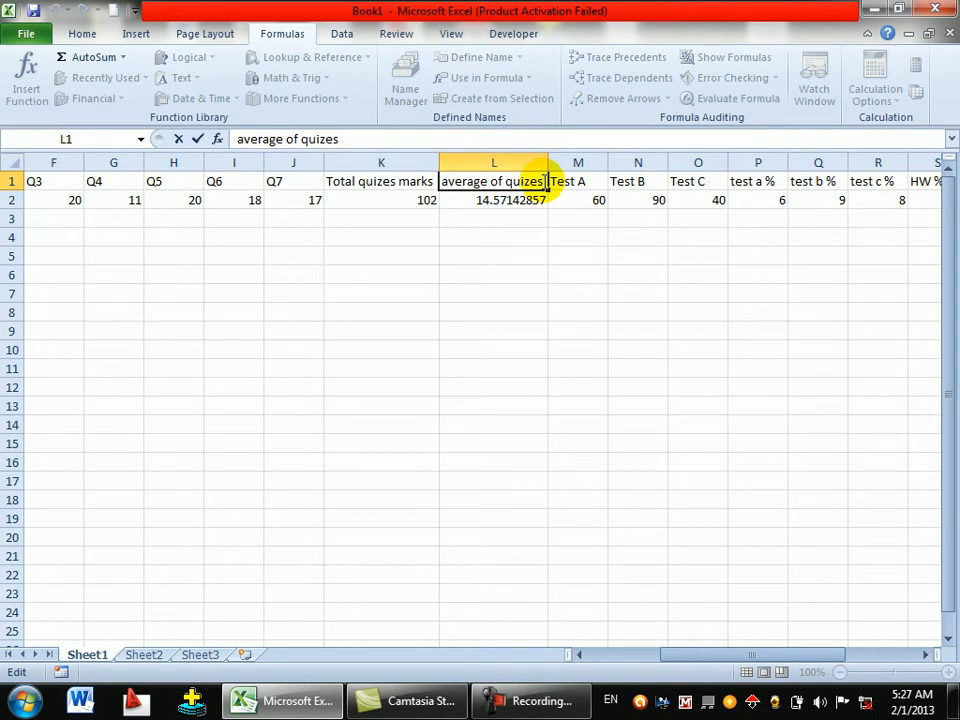
text(%)
click(628, 199)
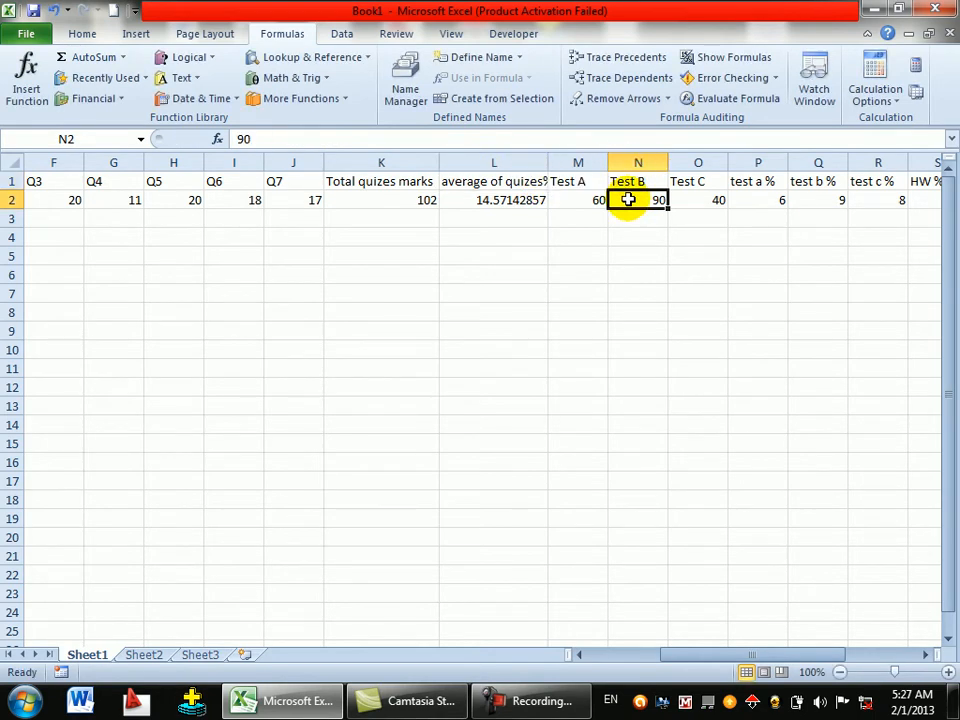
- Enter HW mark 9 in S2 and CP mark 10 in T2
click(924, 655)
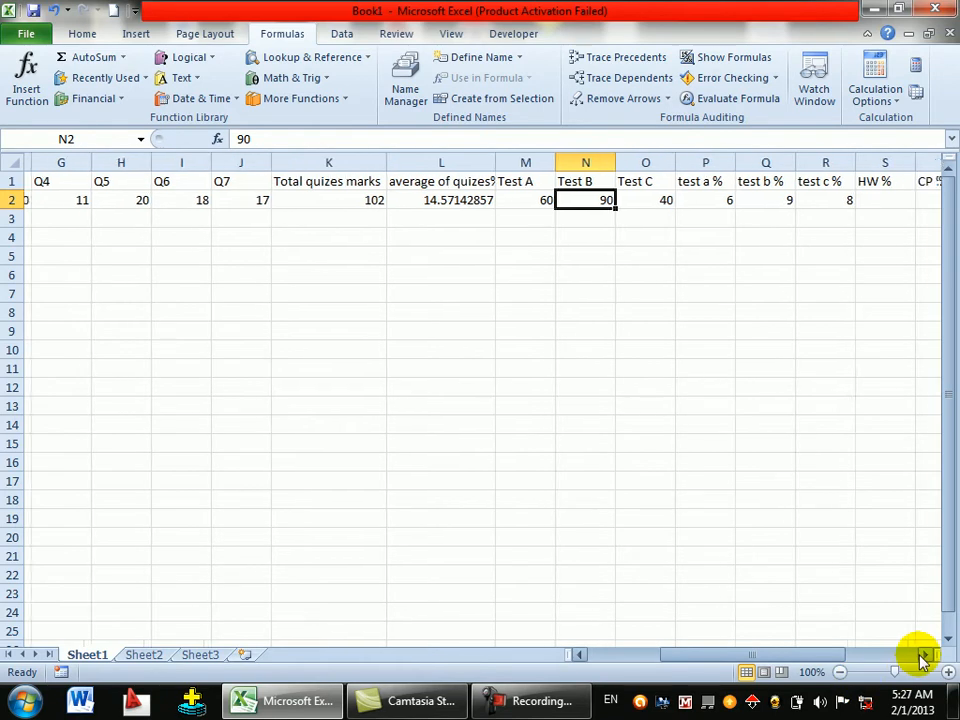
click(924, 655)
click(924, 655)
click(924, 655)
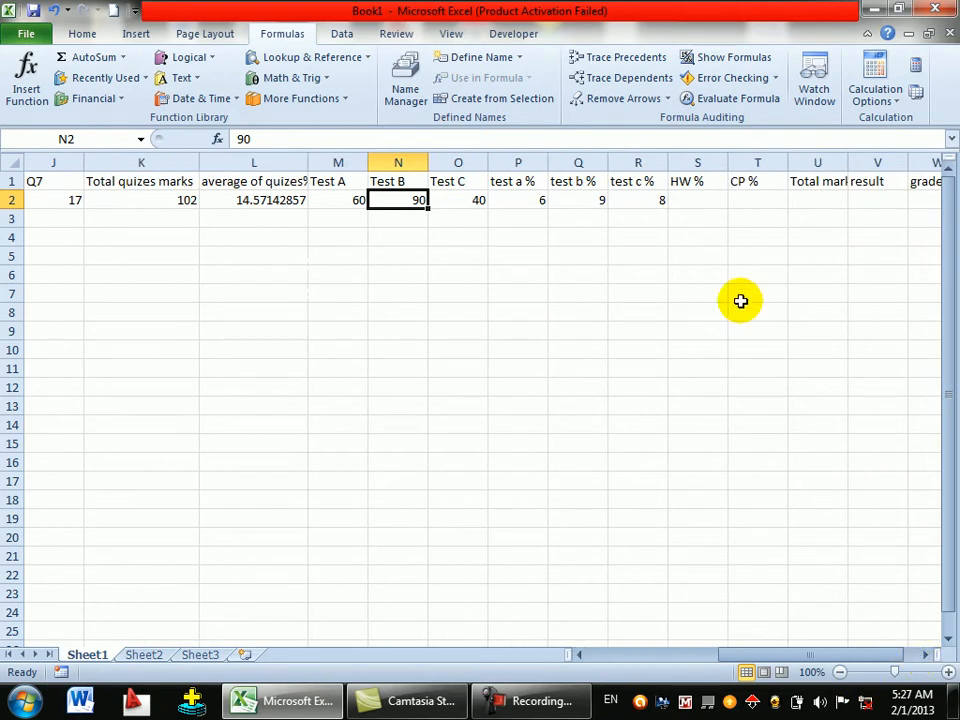
click(707, 199)
text(9)
key(Tab)
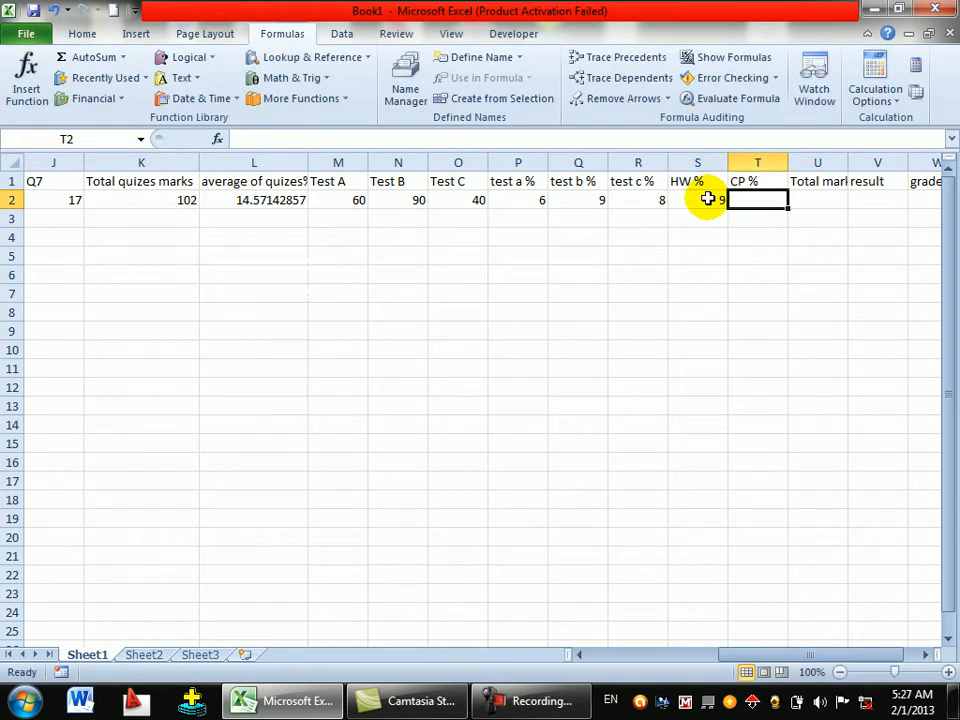
text(10)
key(Tab)
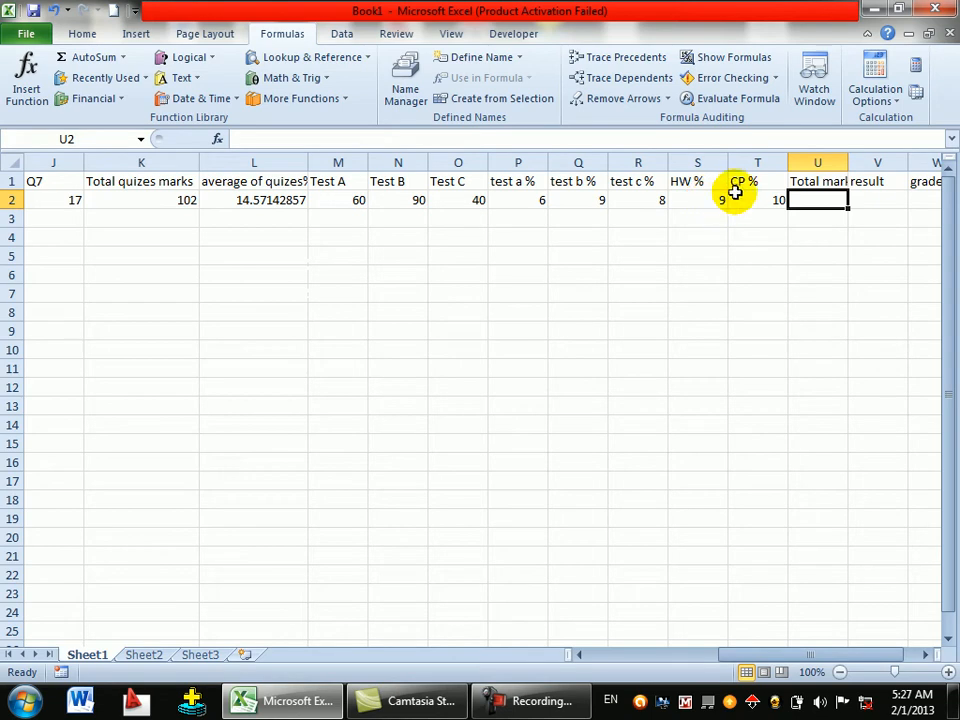
double_click(741, 181)
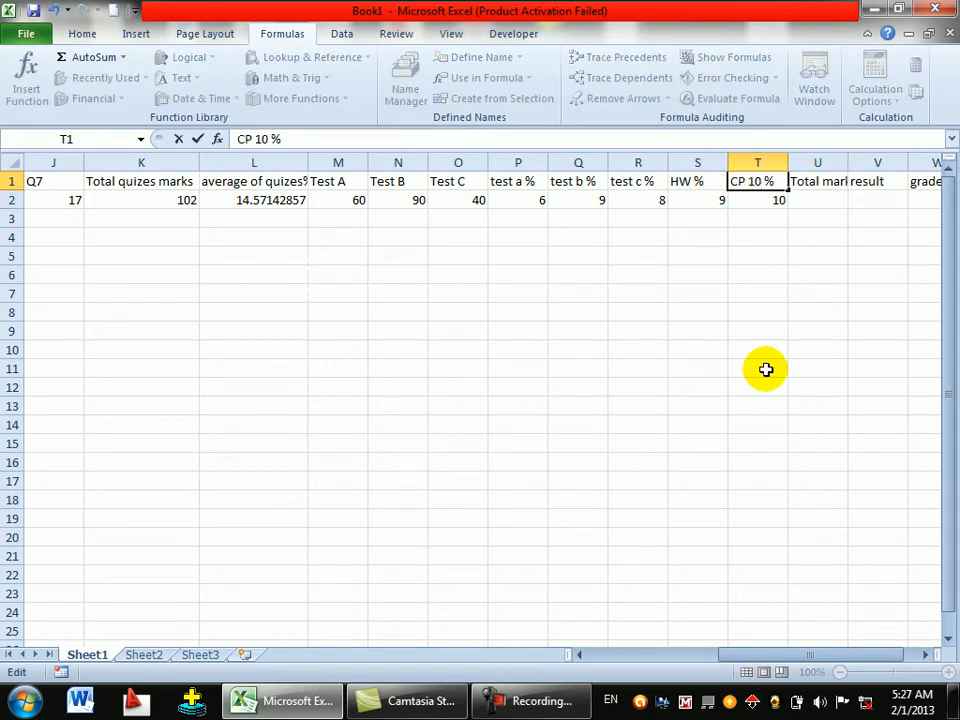
- Rename the headers to CP 10 %, HW 10% and test c20 %
text(10%)
key(BackSpace)
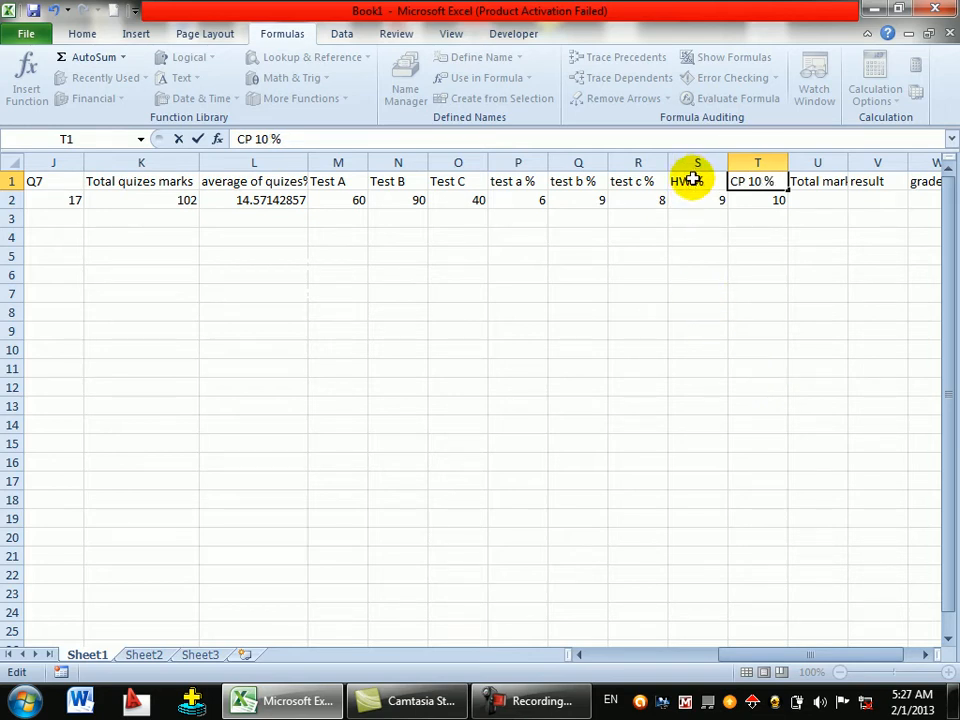
double_click(693, 180)
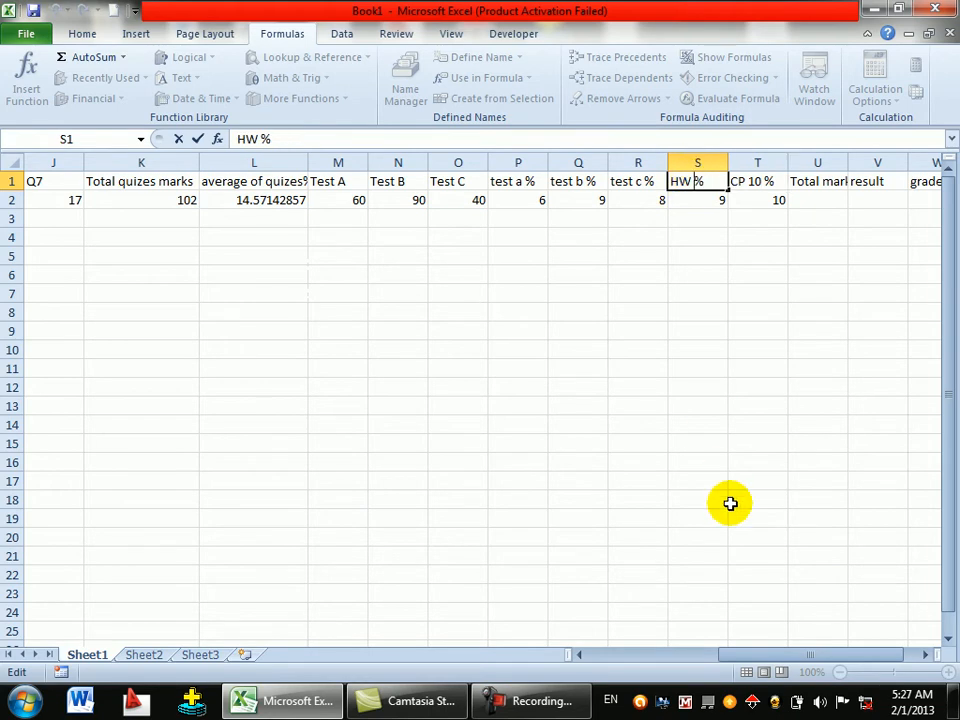
key(Return)
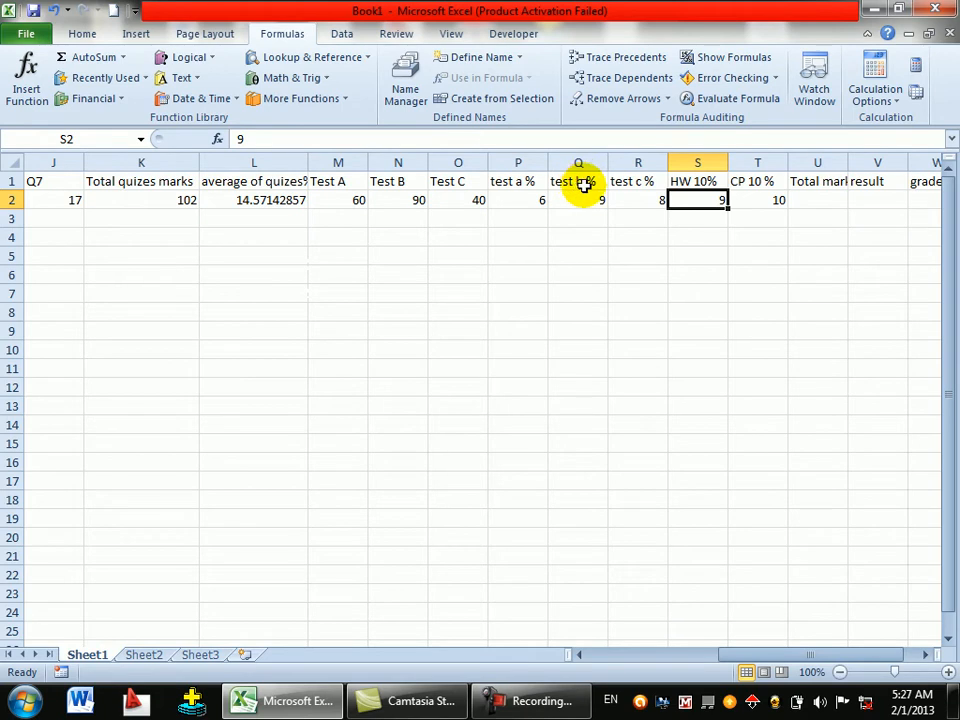
double_click(638, 183)
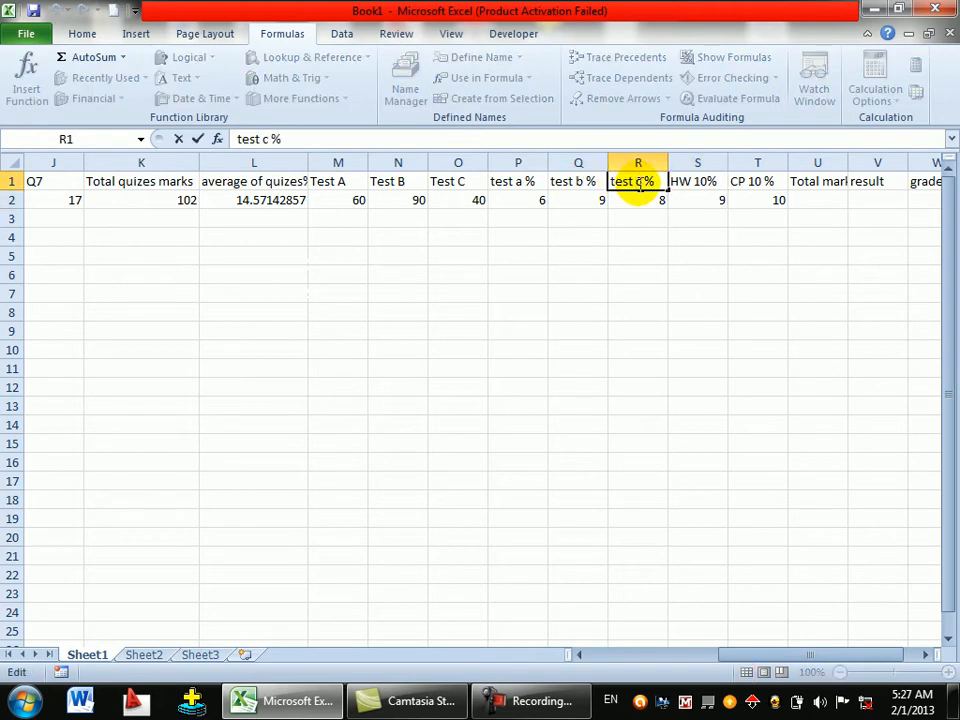
text(20)
key(Return)
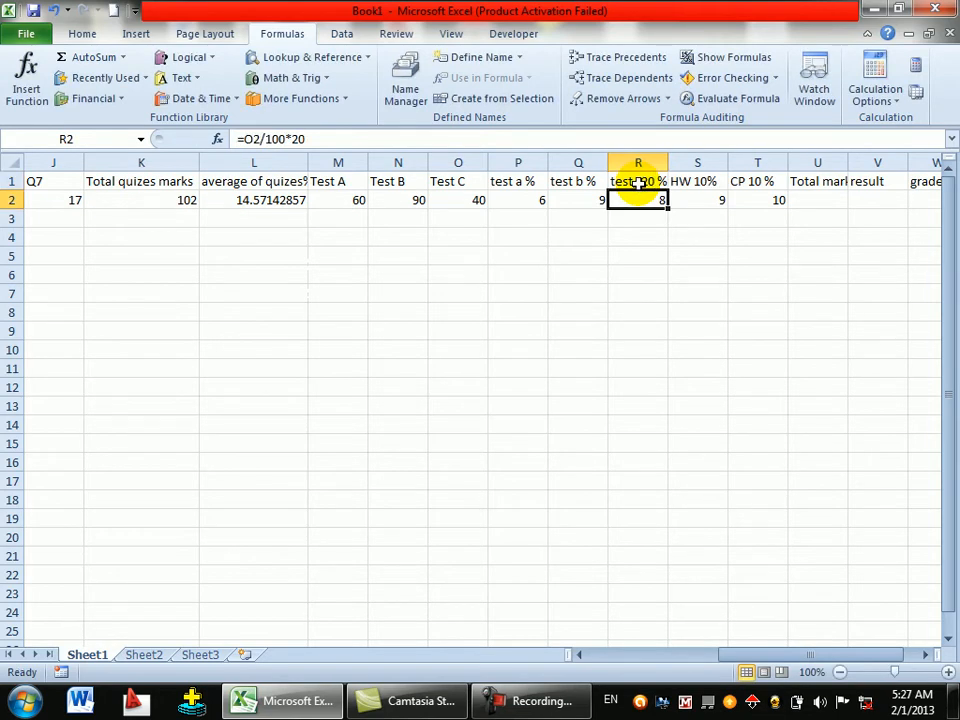
- Rename the Test B and Test A headers to test b10 % and test a10 %
double_click(577, 180)
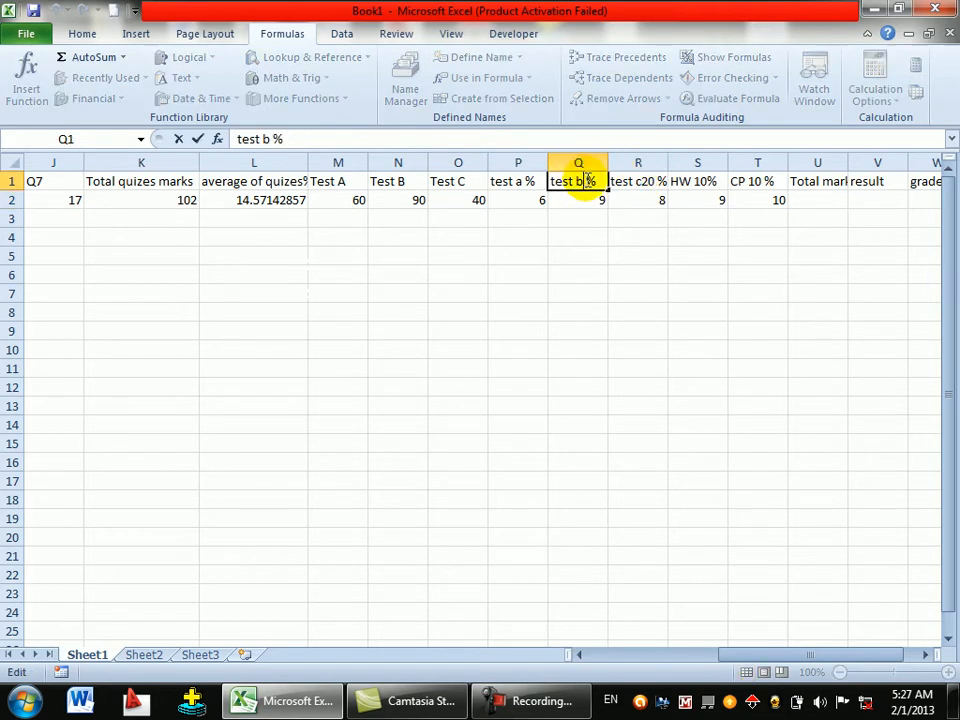
text(10)
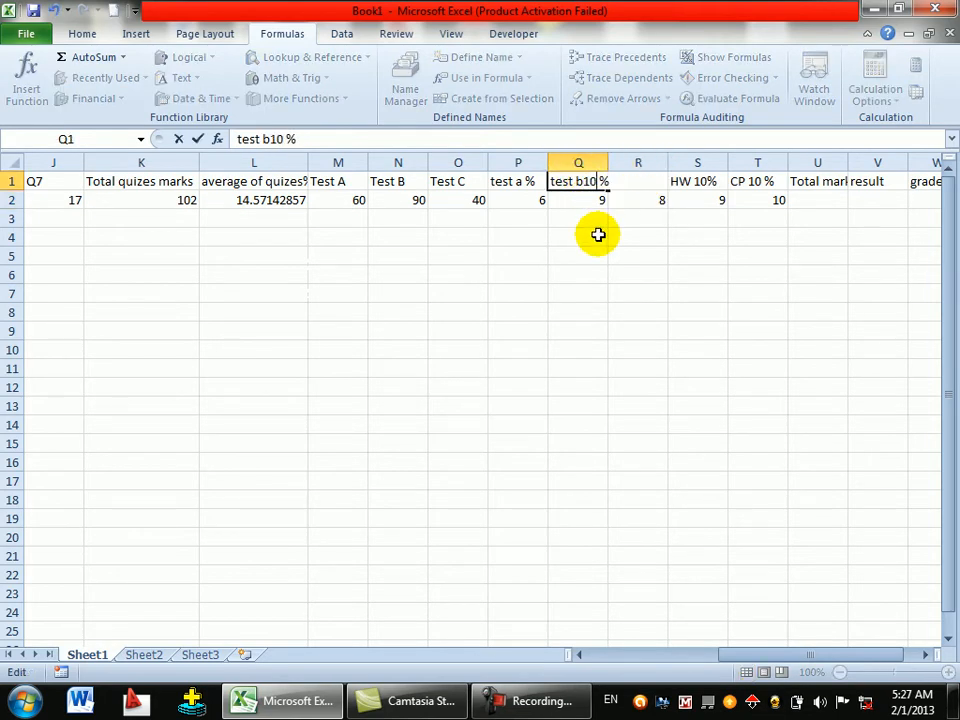
key(Return)
double_click(524, 181)
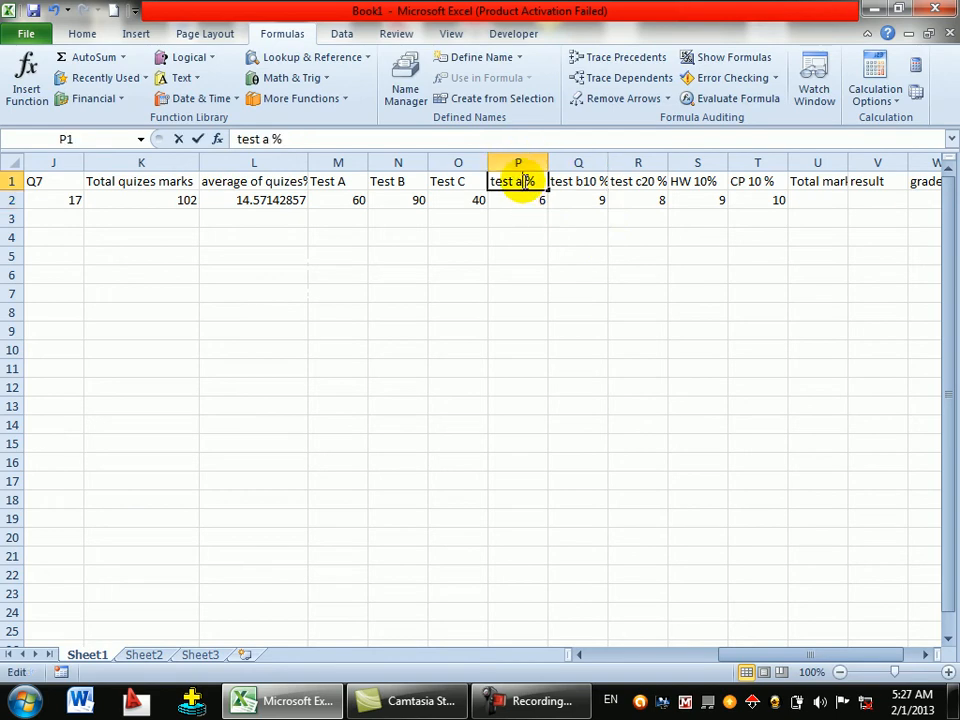
text(10)
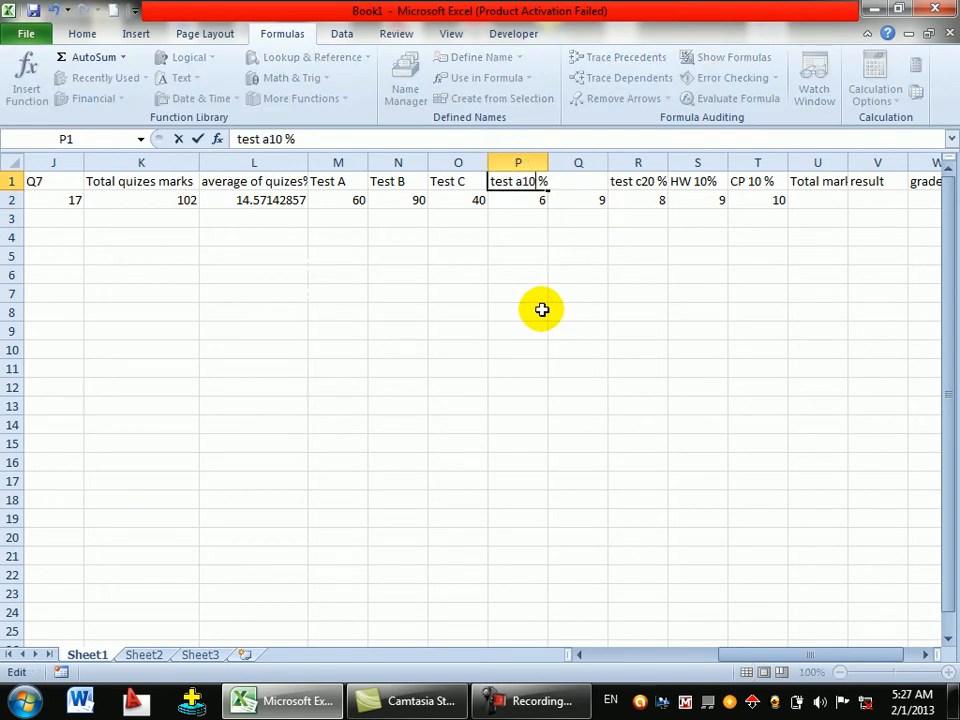
key(Return)
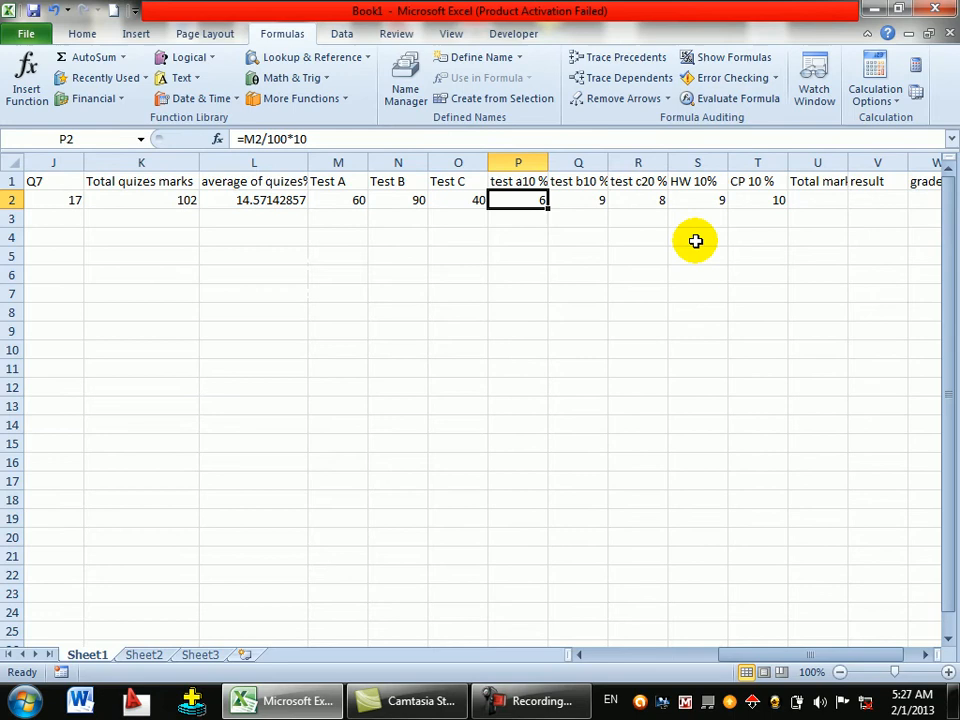
click(820, 200)
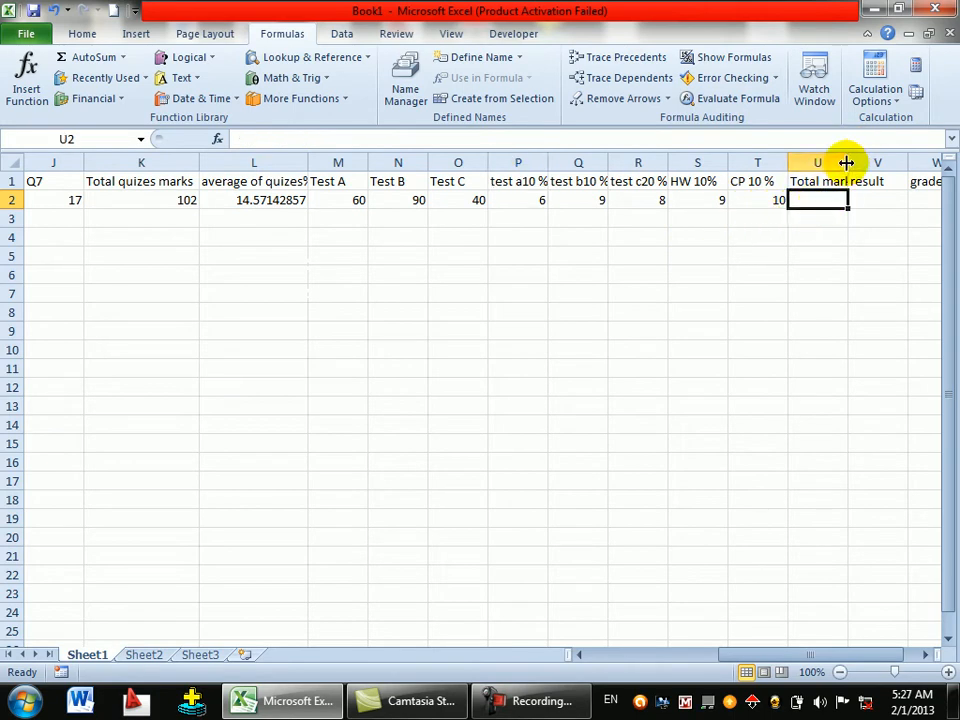
- Widen column U to fit the Total marks header
double_click(847, 162)
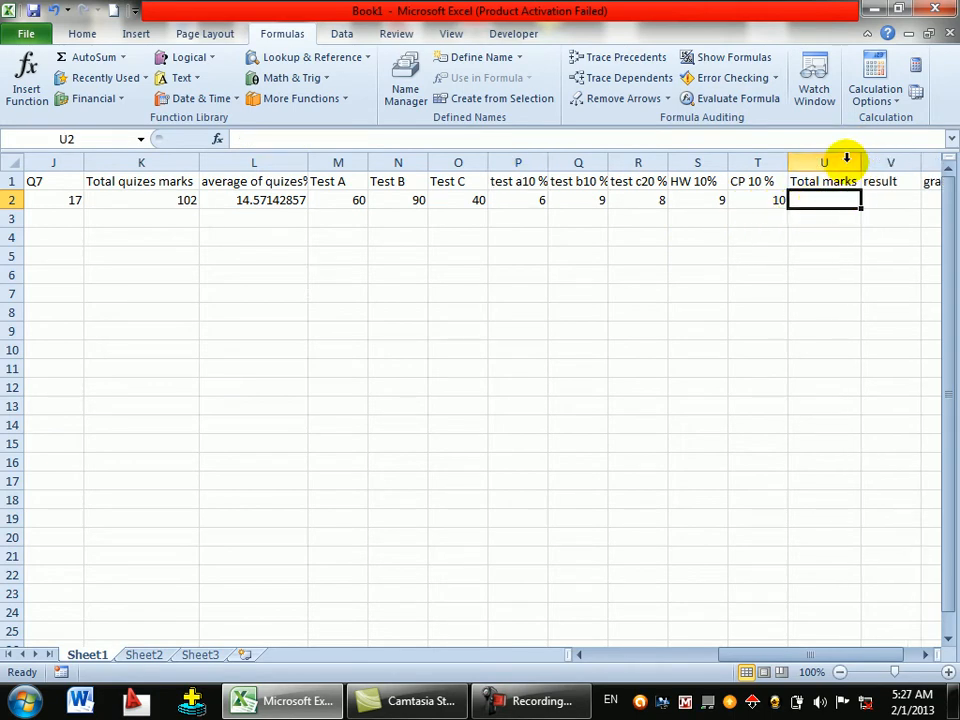
click(926, 655)
click(926, 655)
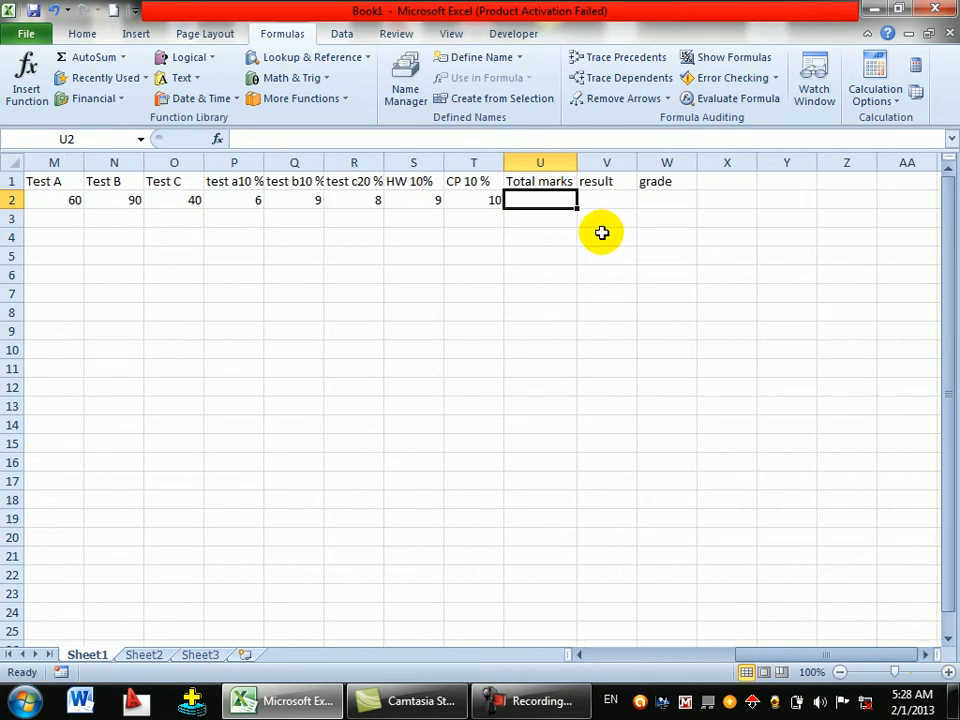
- Enter =T2+S2+R2+Q2+P2+L2 in U2 to total the weighted marks and quiz average
text(=)
click(480, 201)
text(+)
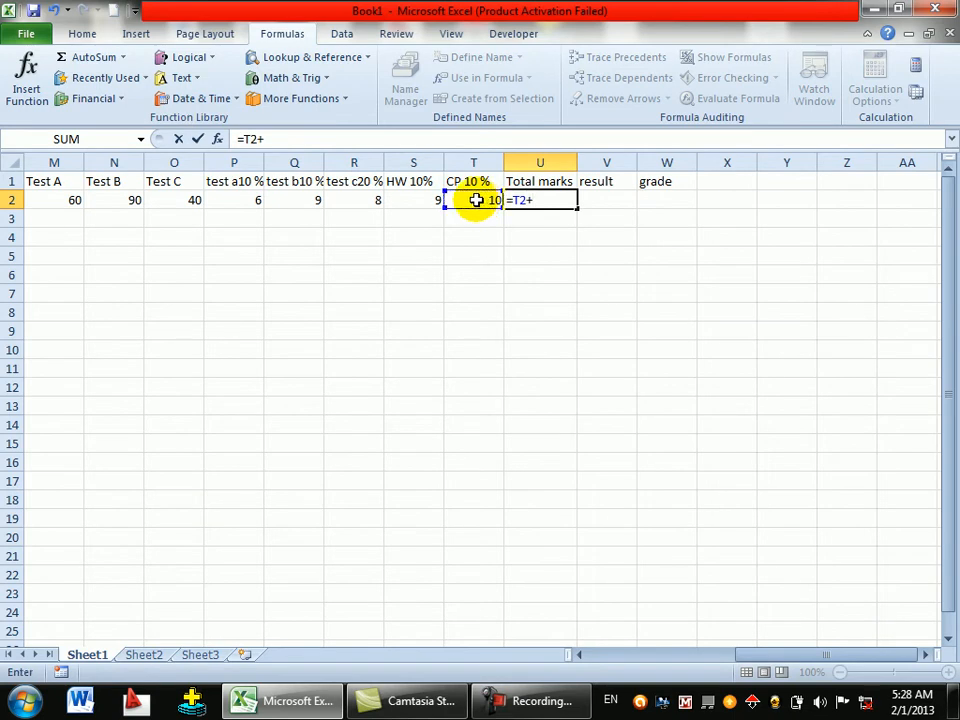
click(429, 197)
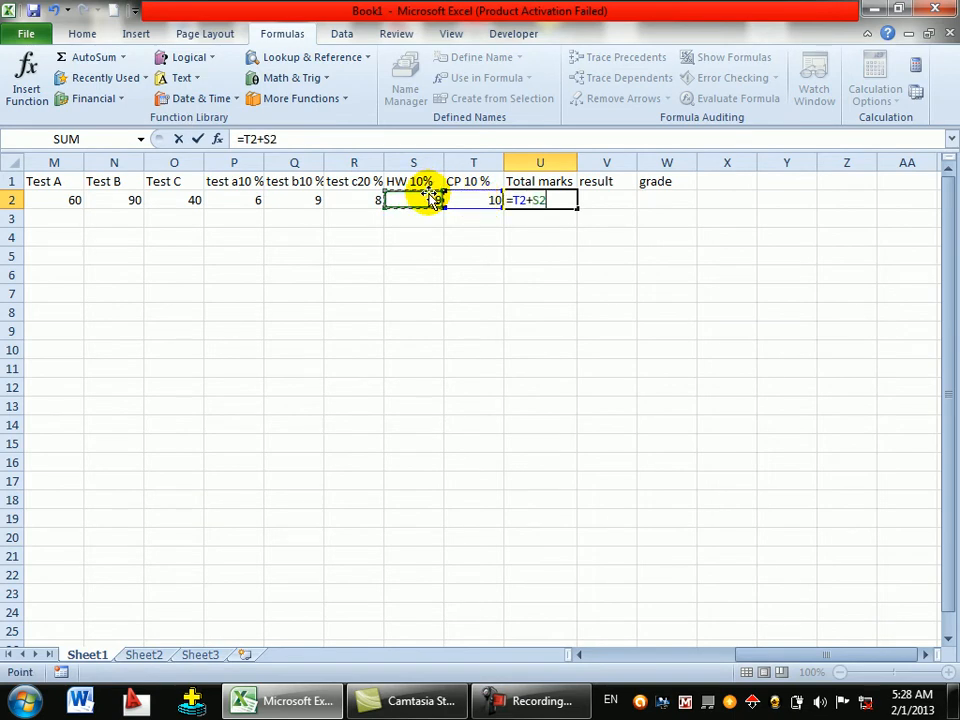
text(+)
click(375, 201)
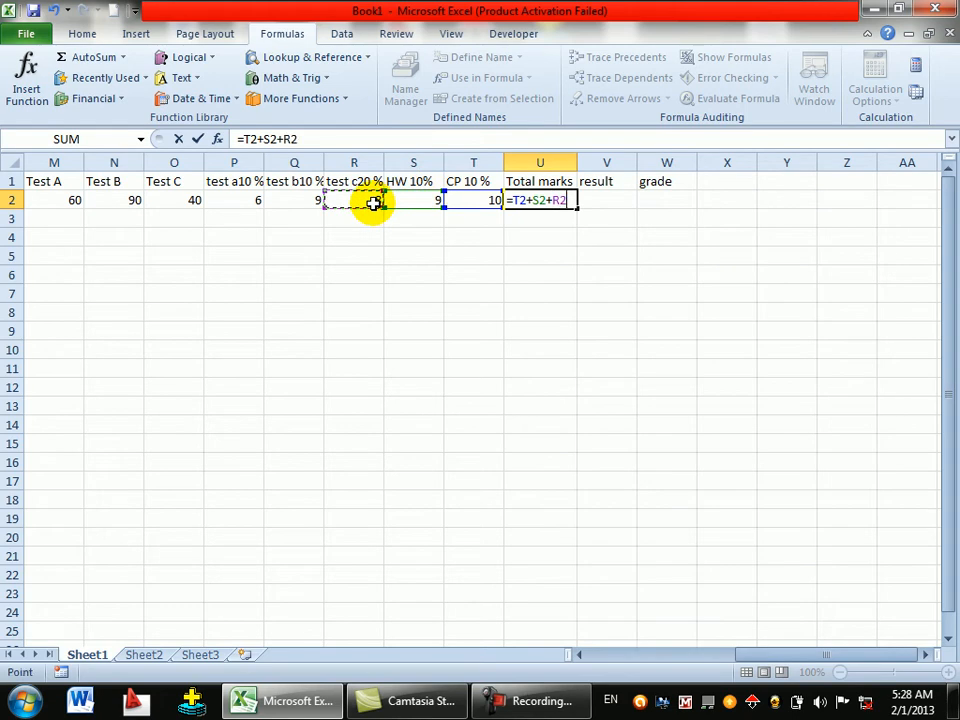
text(+)
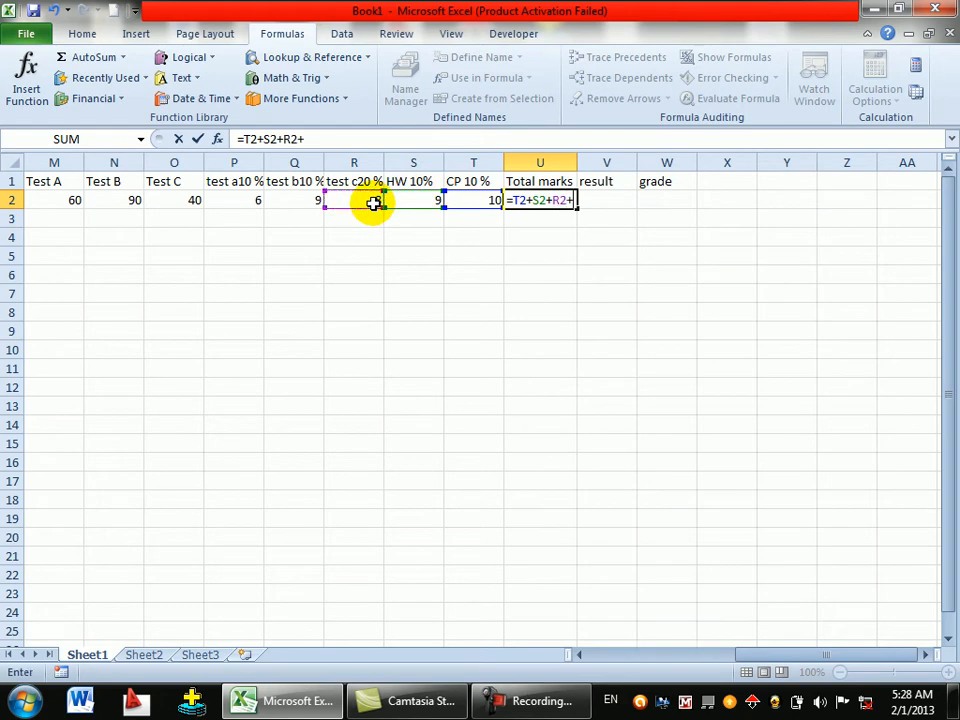
click(311, 201)
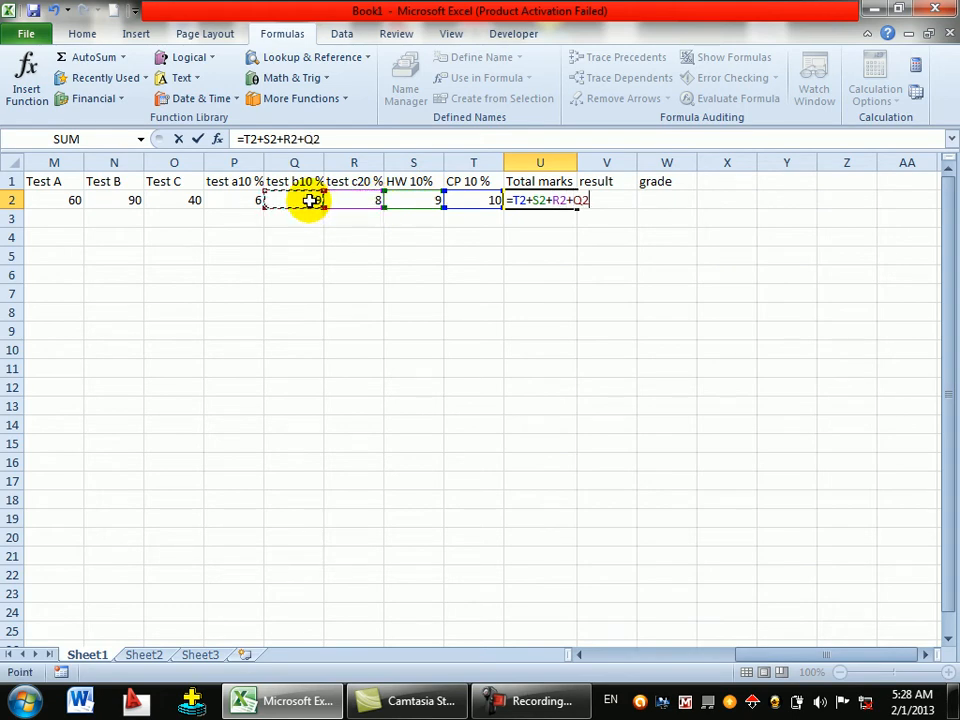
text(+)
click(249, 197)
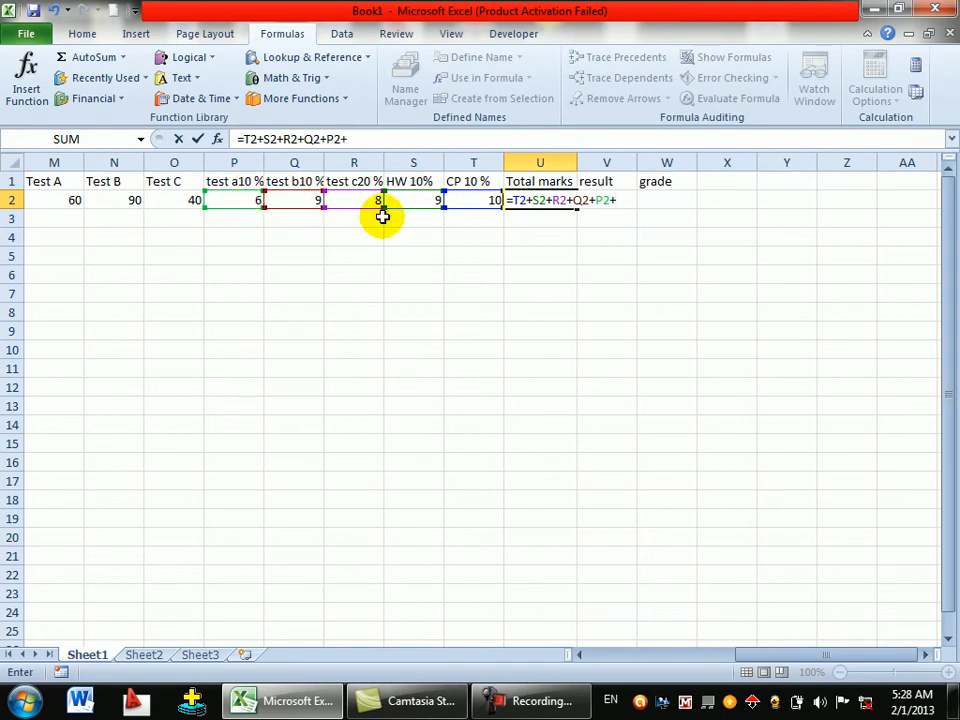
drag(580, 656, 580, 656)
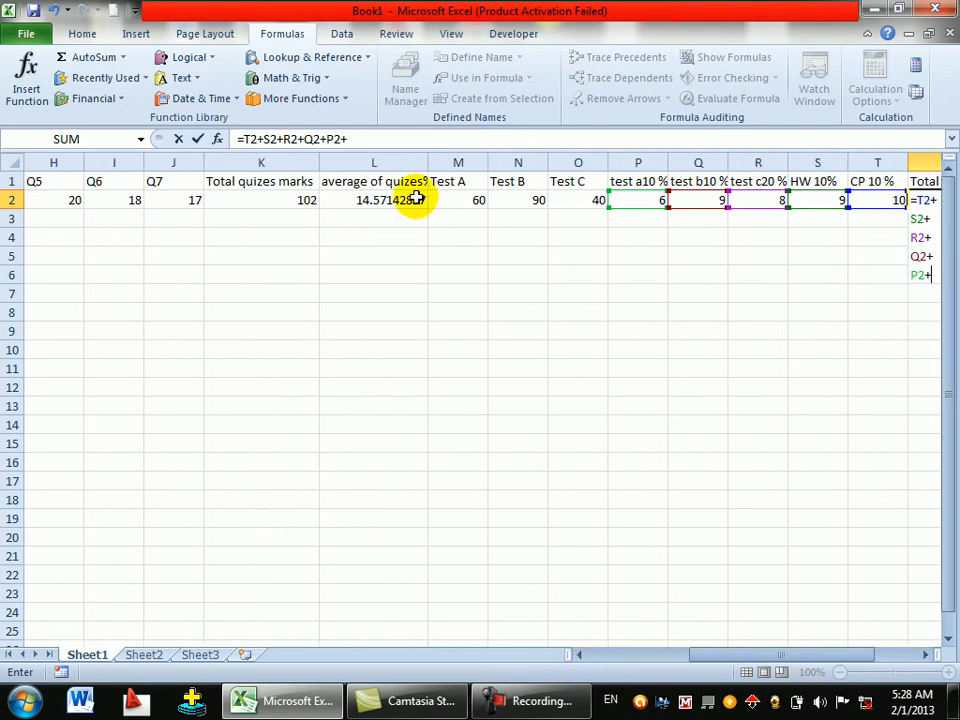
click(410, 200)
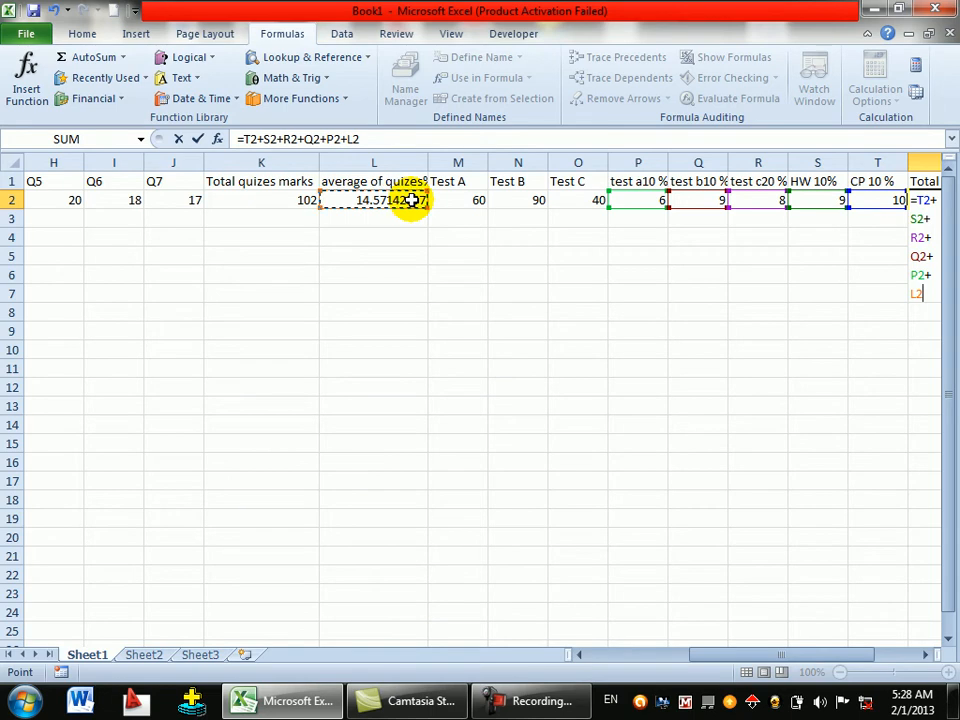
key(Return)
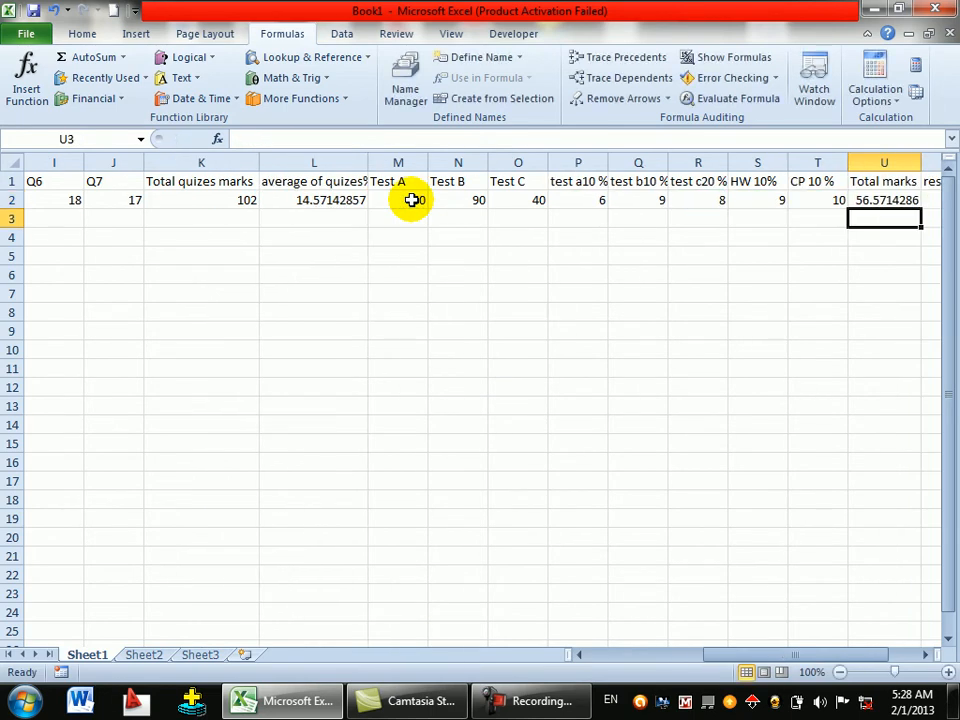
- Review the 56.5714286 total in U2 alongside the CP and HW values
click(878, 203)
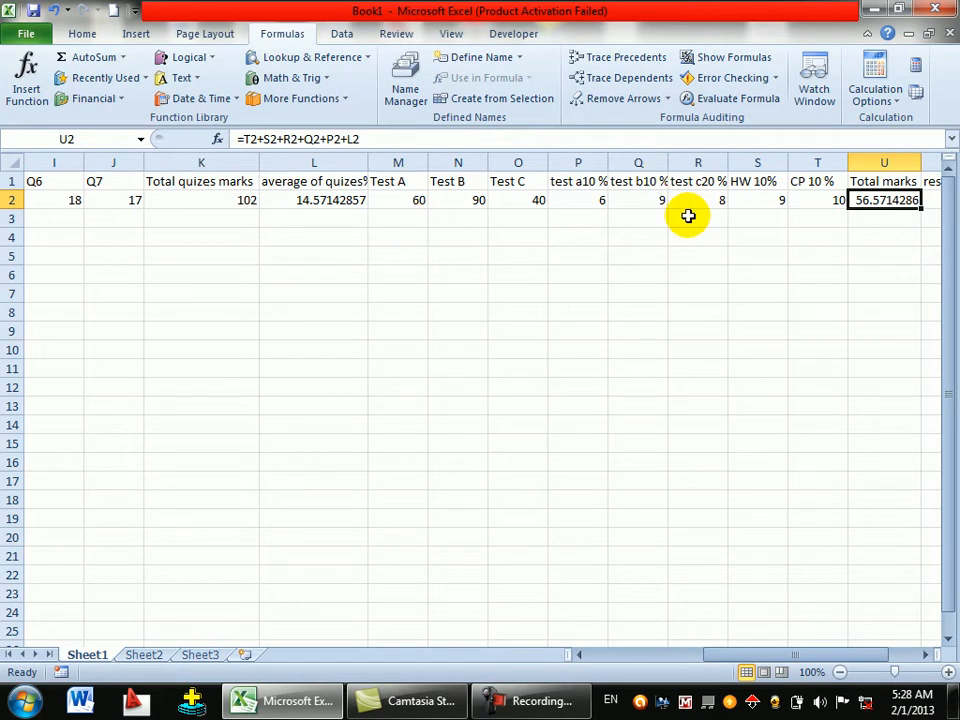
click(929, 655)
click(929, 655)
click(929, 655)
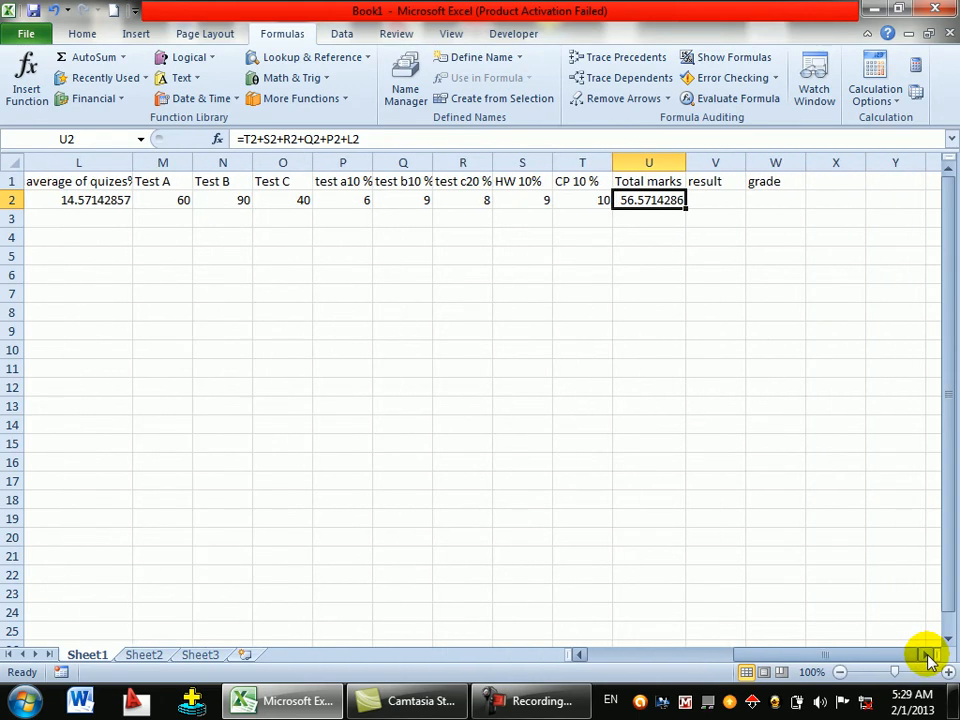
click(929, 655)
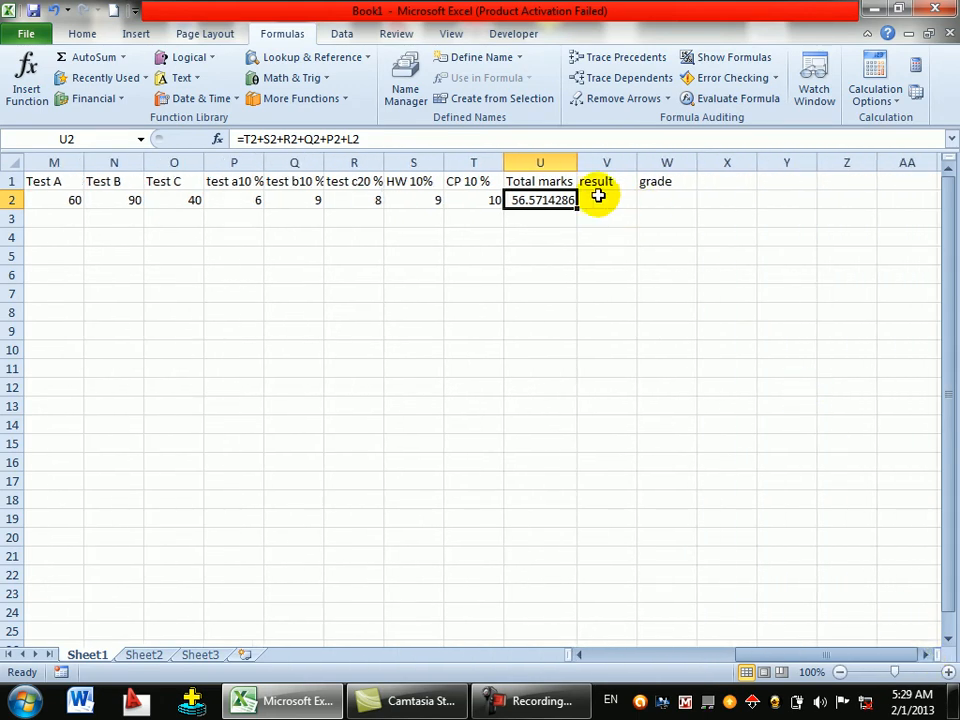
key(Right)
click(469, 189)
click(414, 199)
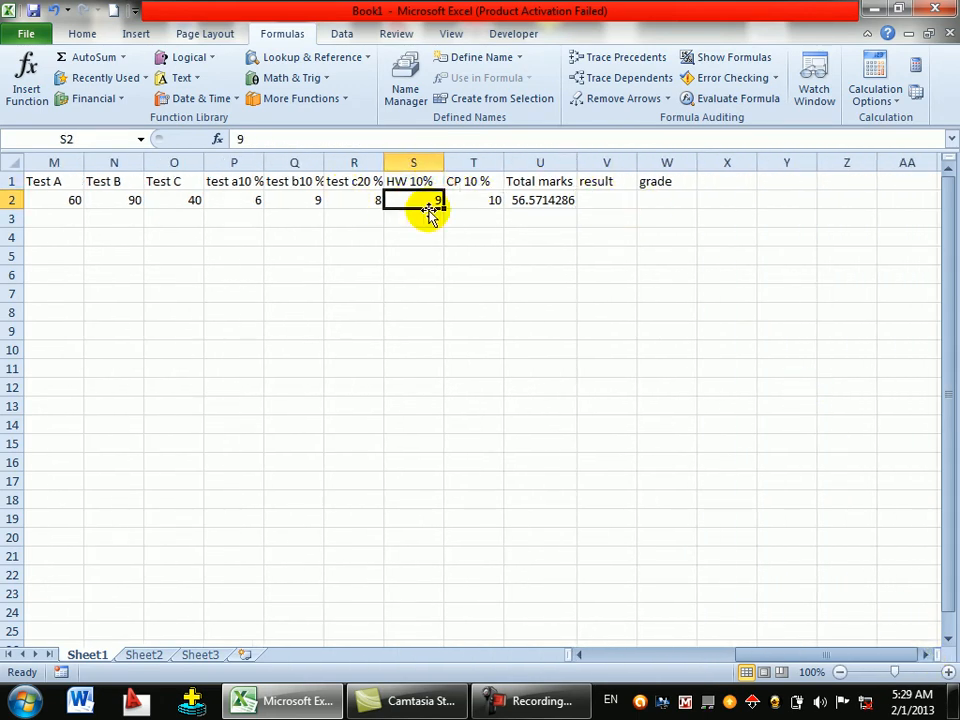
drag(771, 655, 618, 652)
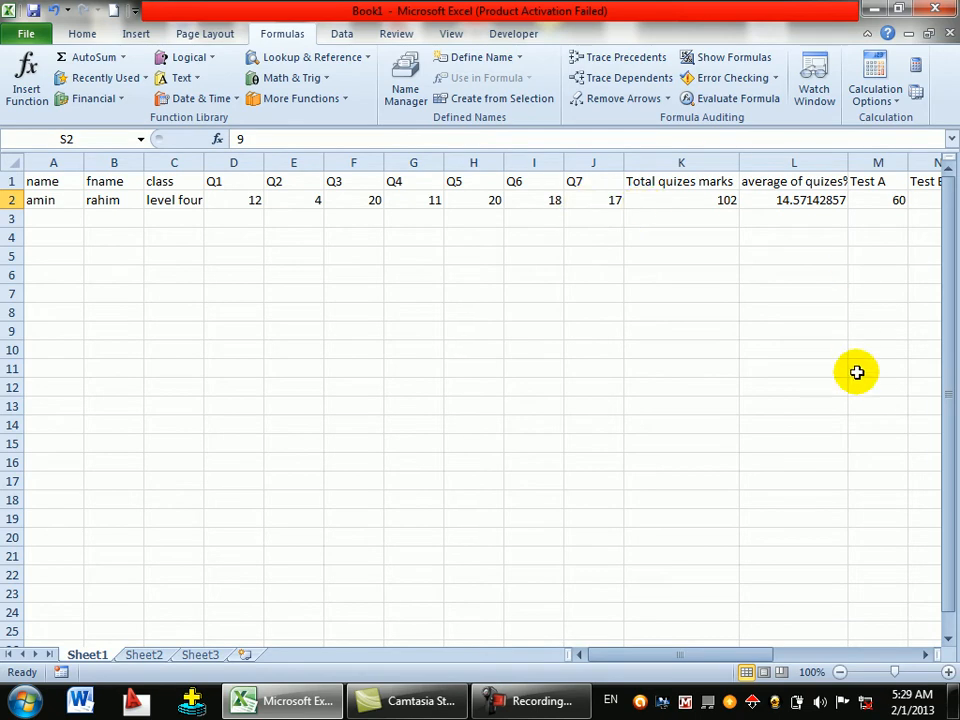
drag(713, 655, 806, 650)
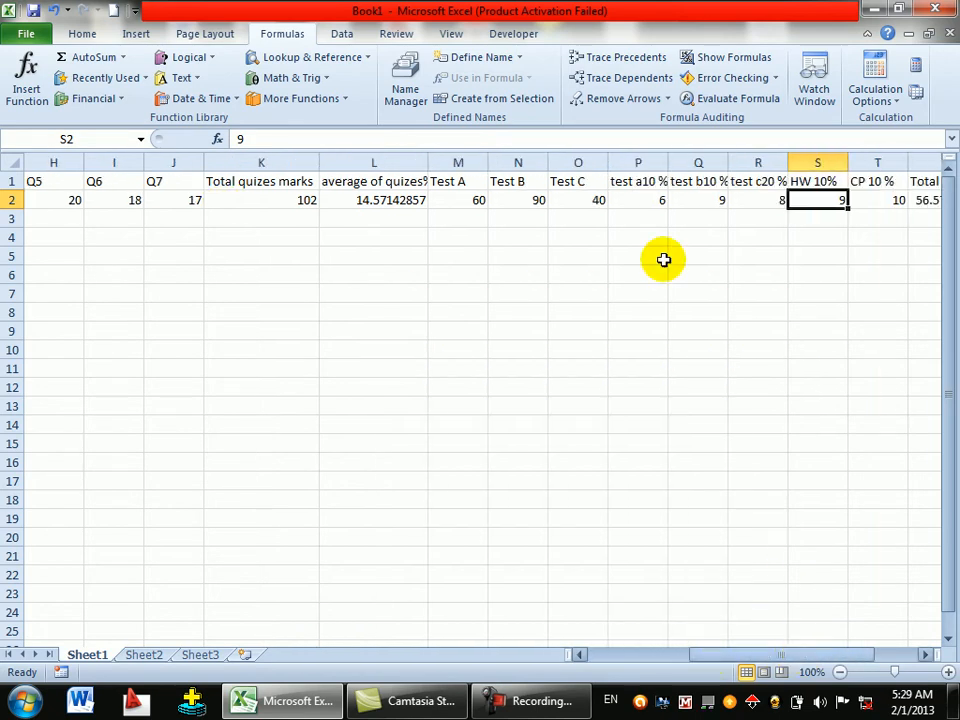
- Rename the Test A and Test B headers to test a20 % and test b20 %
click(650, 180)
double_click(652, 181)
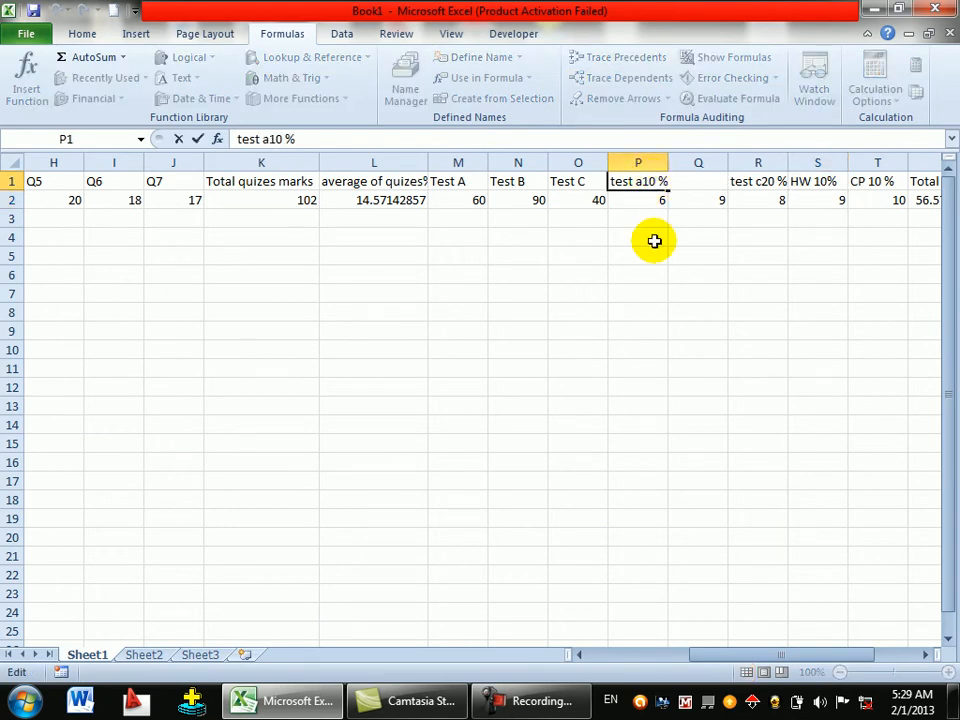
key(BackSpace)
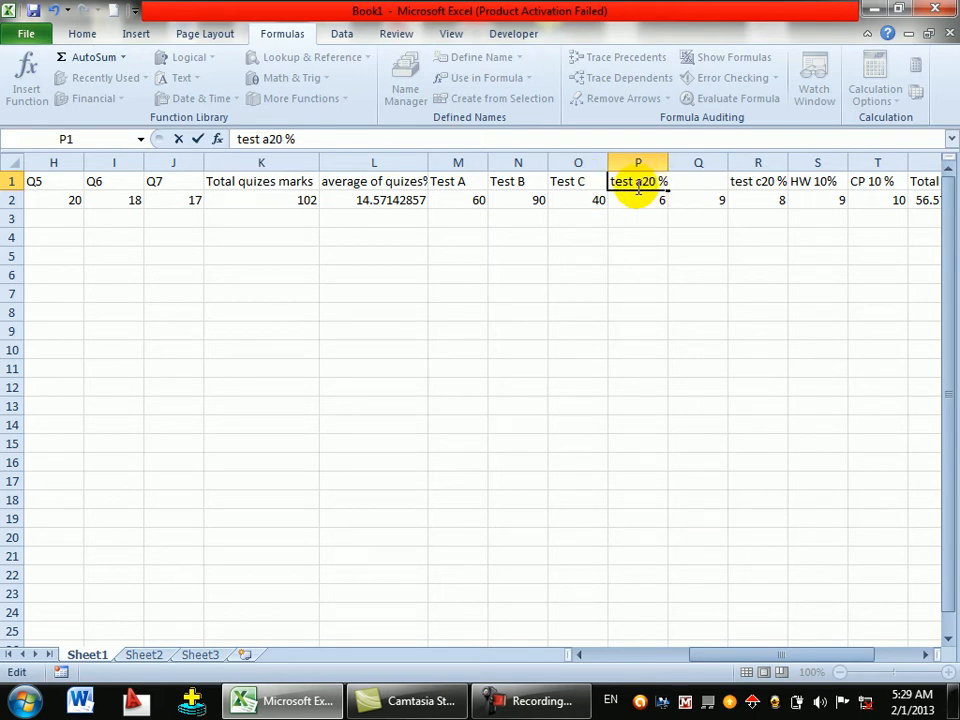
click(701, 253)
click(707, 181)
double_click(707, 181)
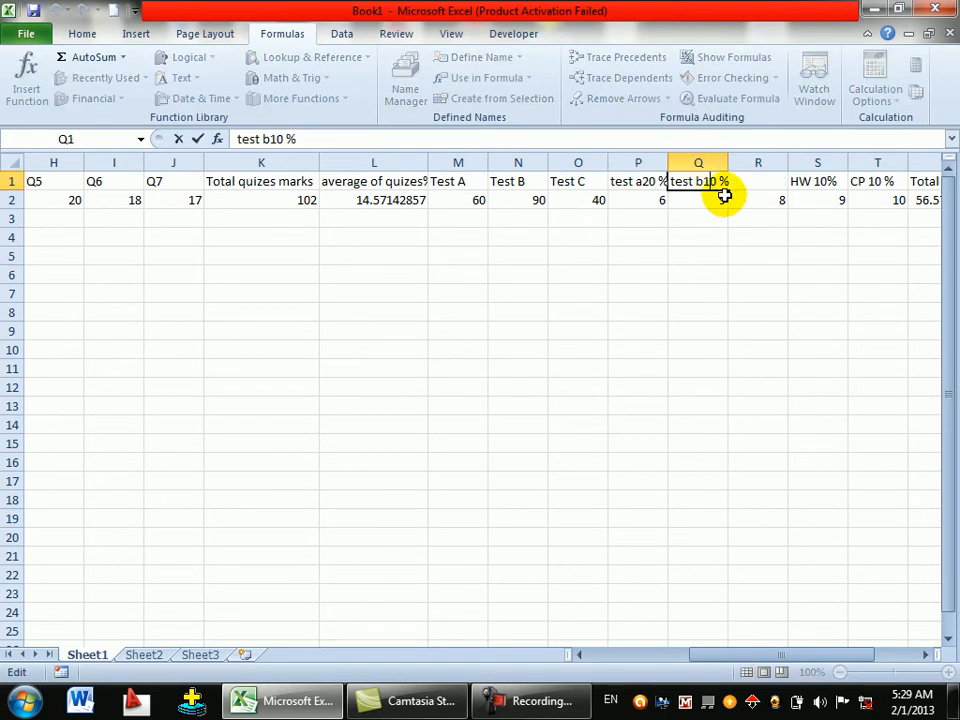
key(BackSpace)
text(2)
key(Return)
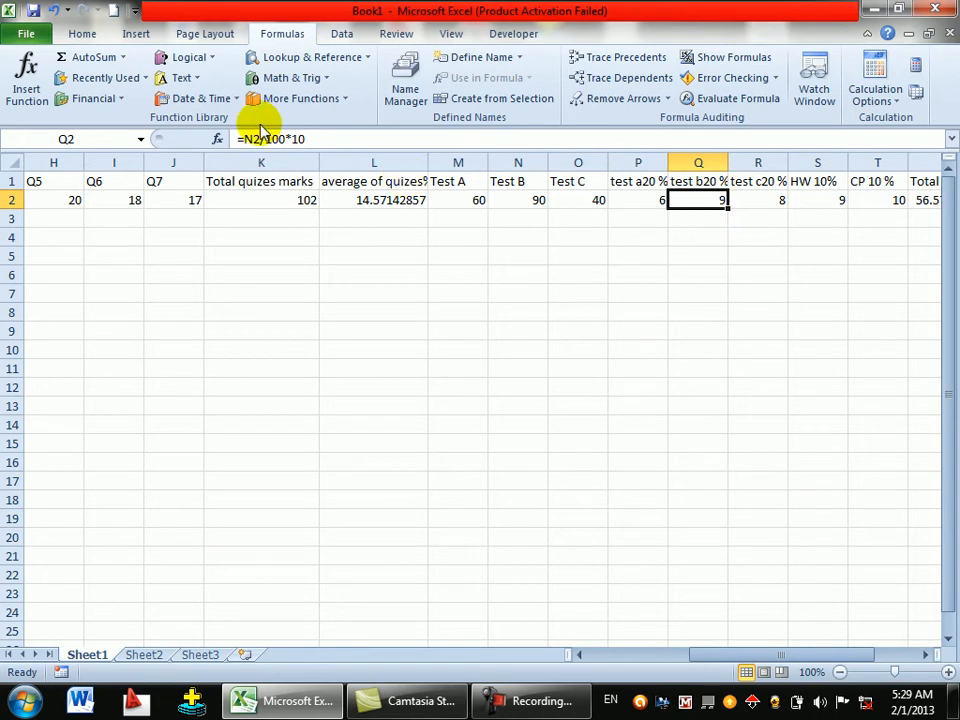
- Change the Q2 and P2 multipliers to 20, giving 18 and 12
click(317, 137)
key(BackSpace)
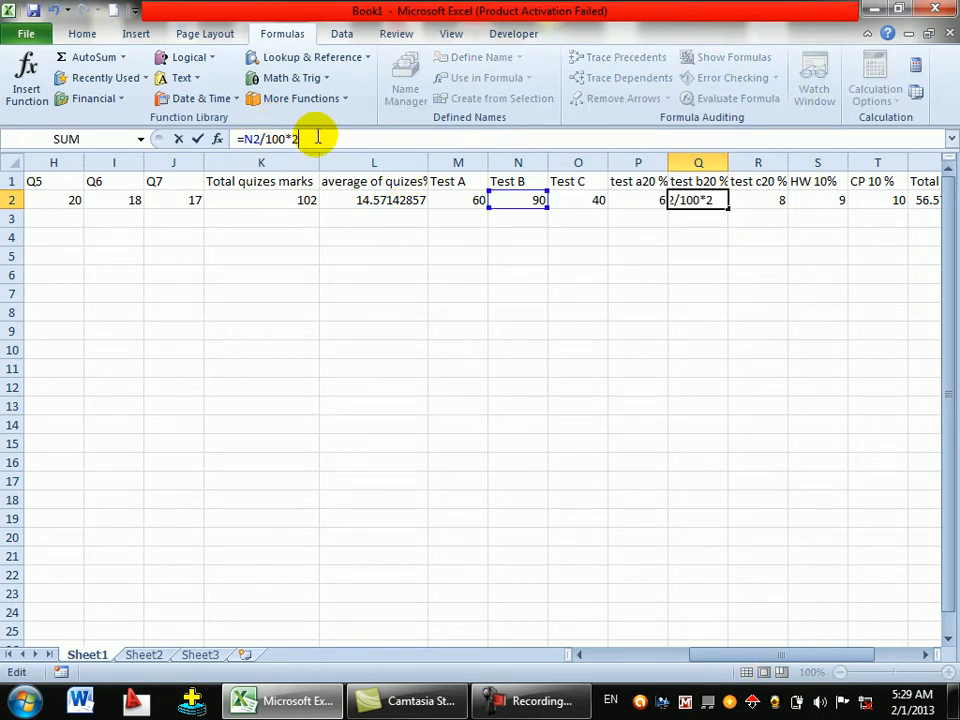
key(Return)
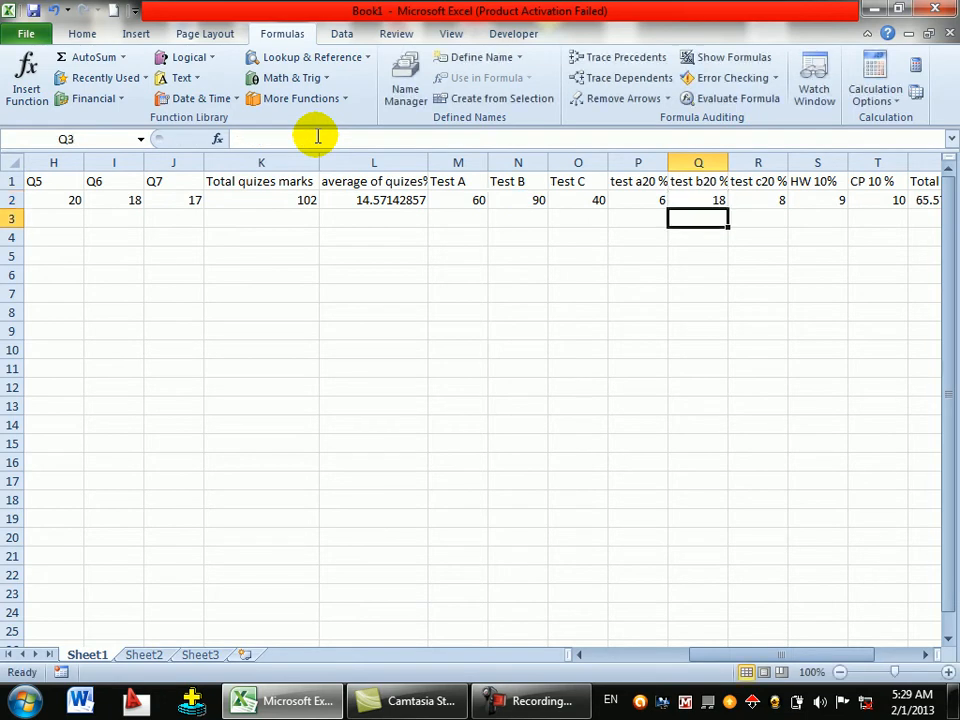
click(633, 199)
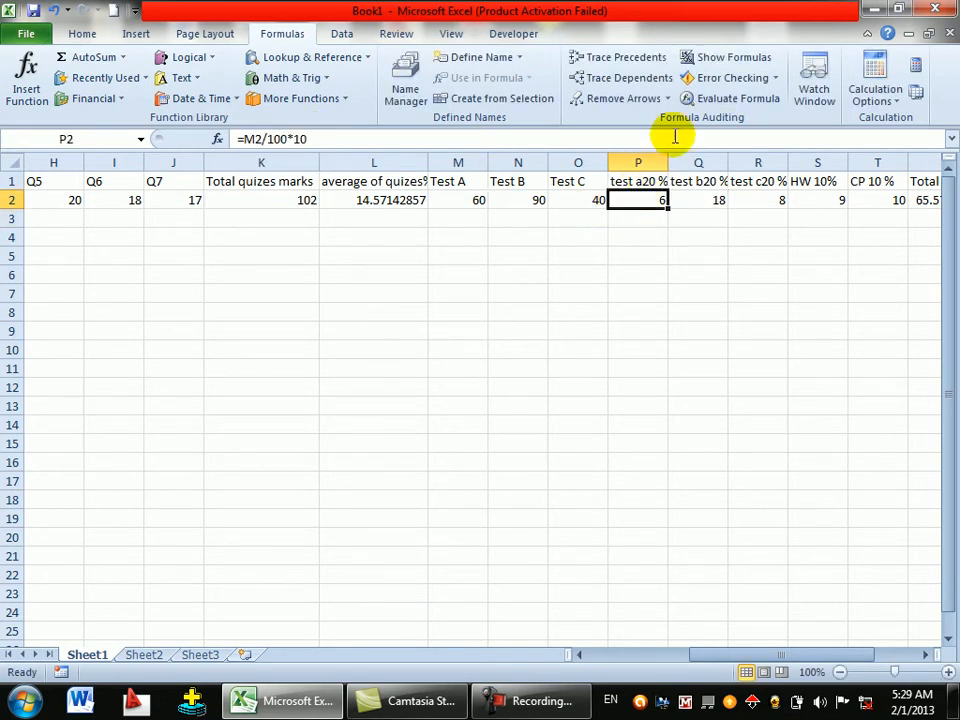
click(428, 142)
key(BackSpace)
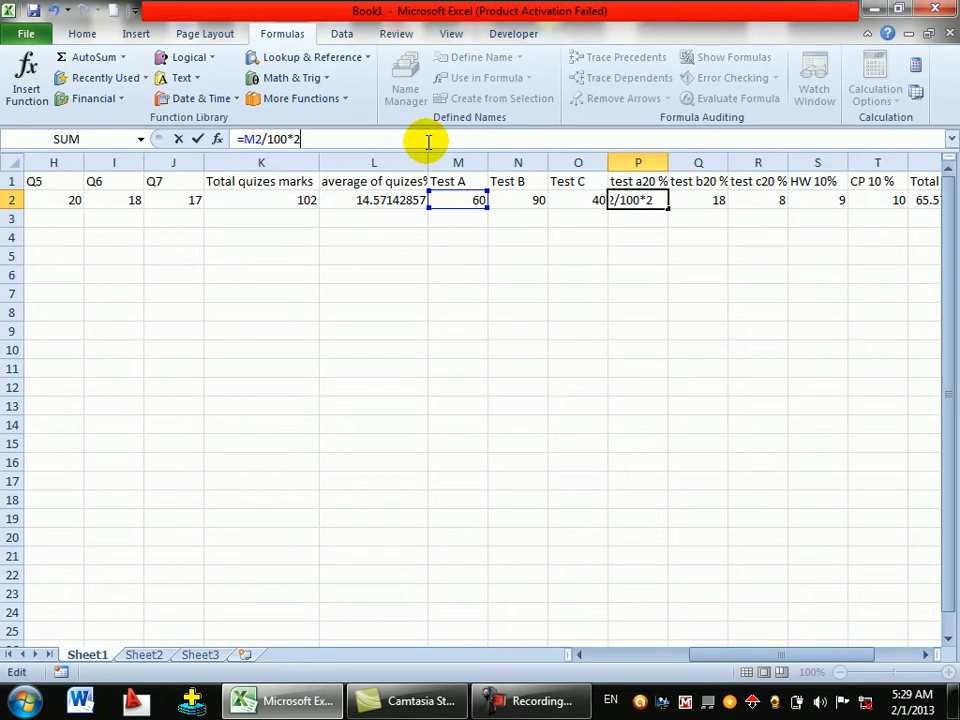
text(20)
key(Return)
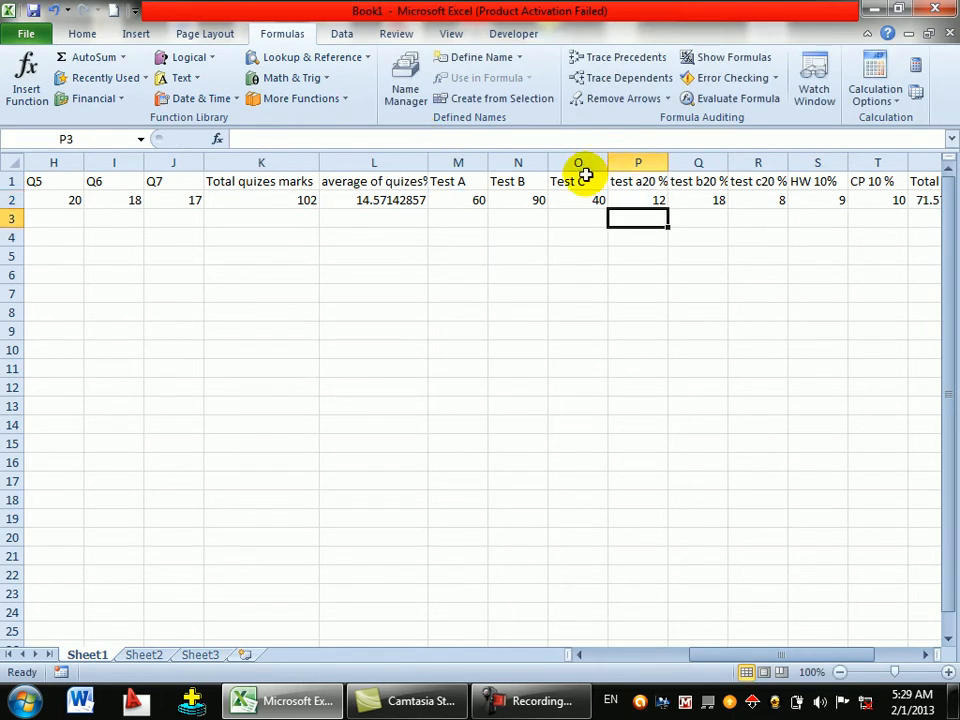
click(476, 202)
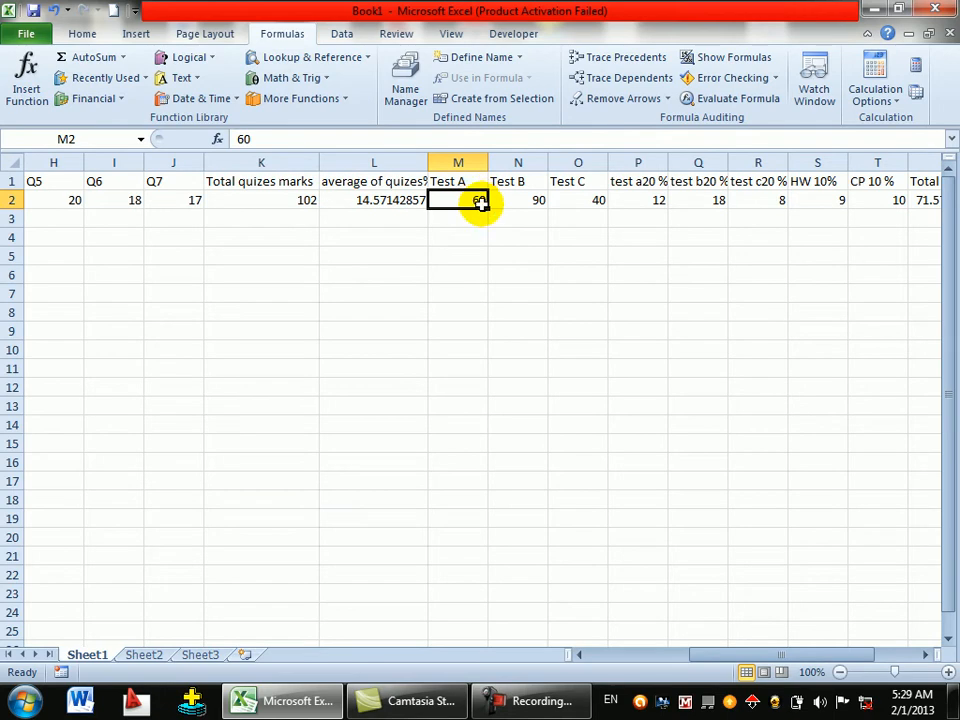
click(585, 204)
click(655, 212)
- Fill the weighted Test A, B and C formulas in P2:R2 down to rows 10–11
click(664, 205)
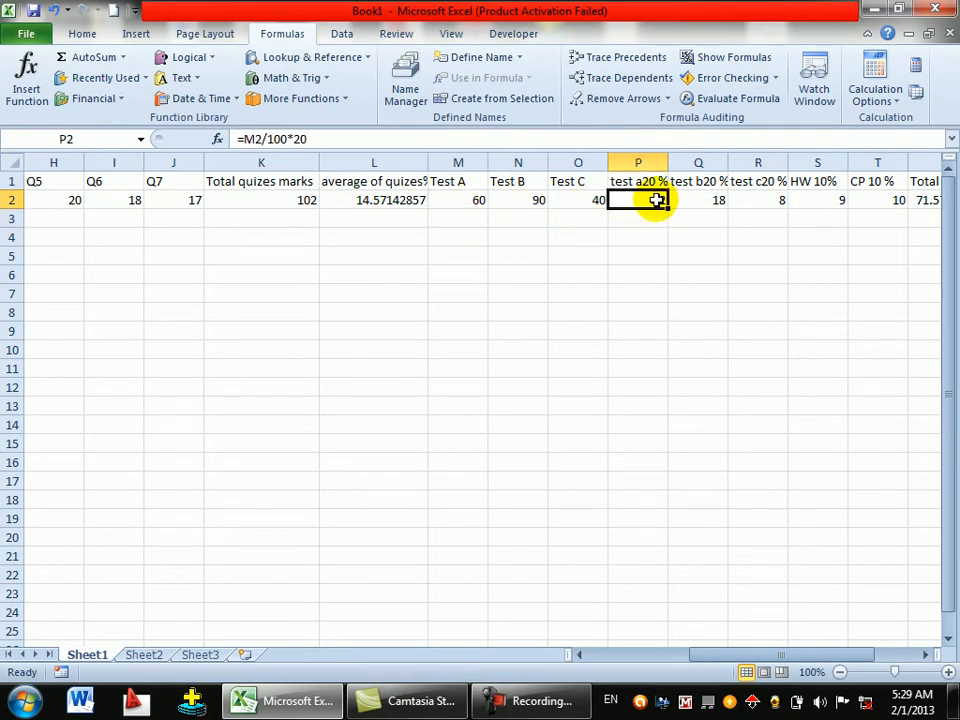
drag(667, 206, 655, 366)
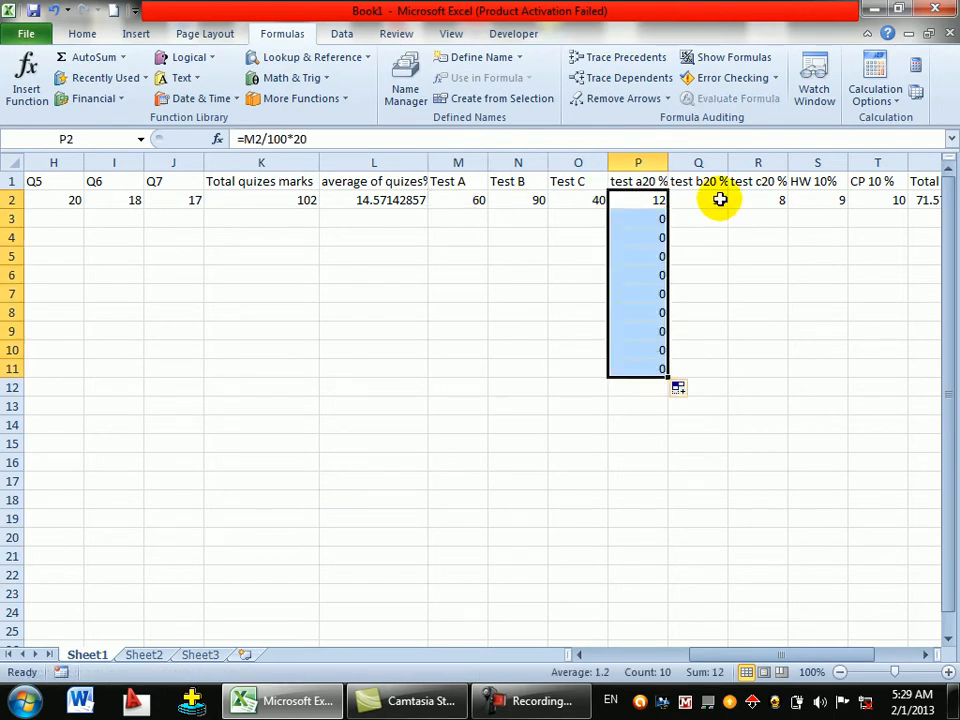
click(721, 202)
drag(727, 208, 680, 380)
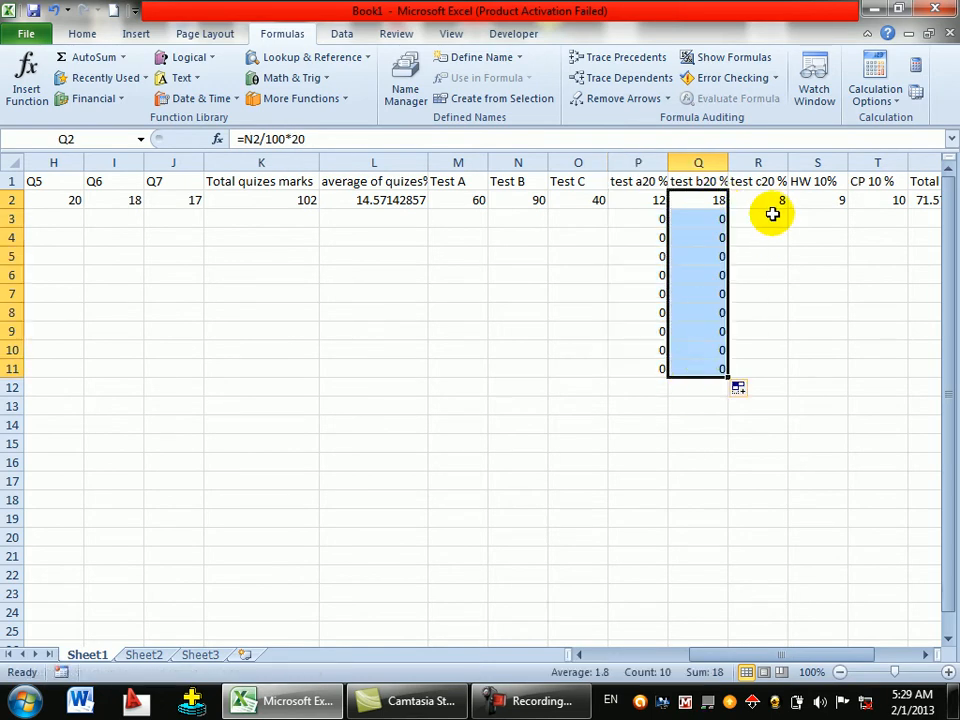
click(767, 200)
drag(788, 211, 777, 356)
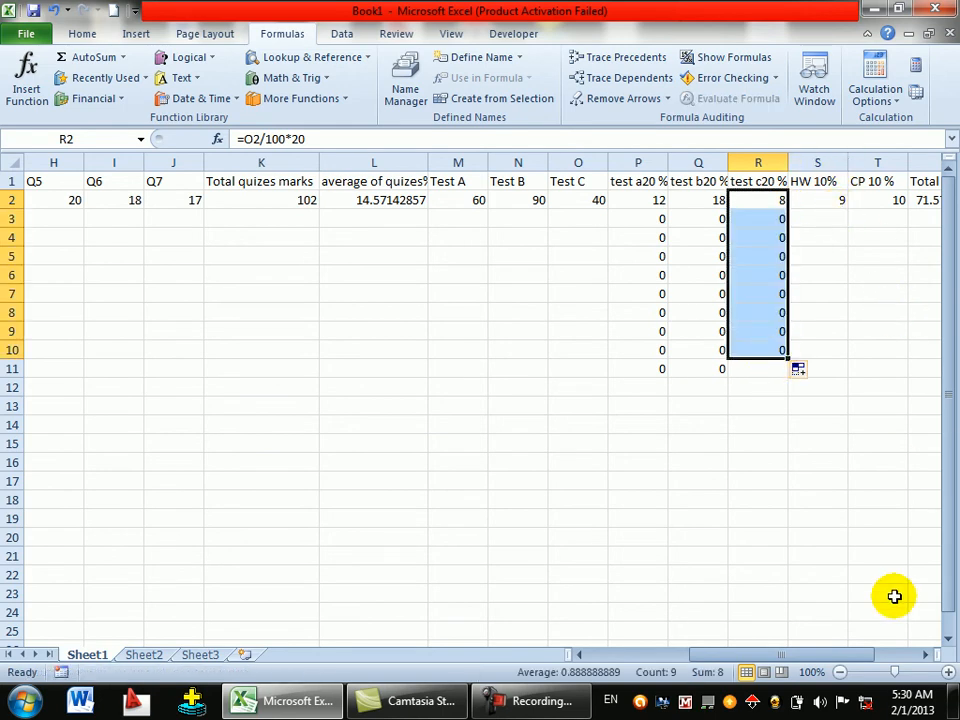
drag(831, 654, 884, 655)
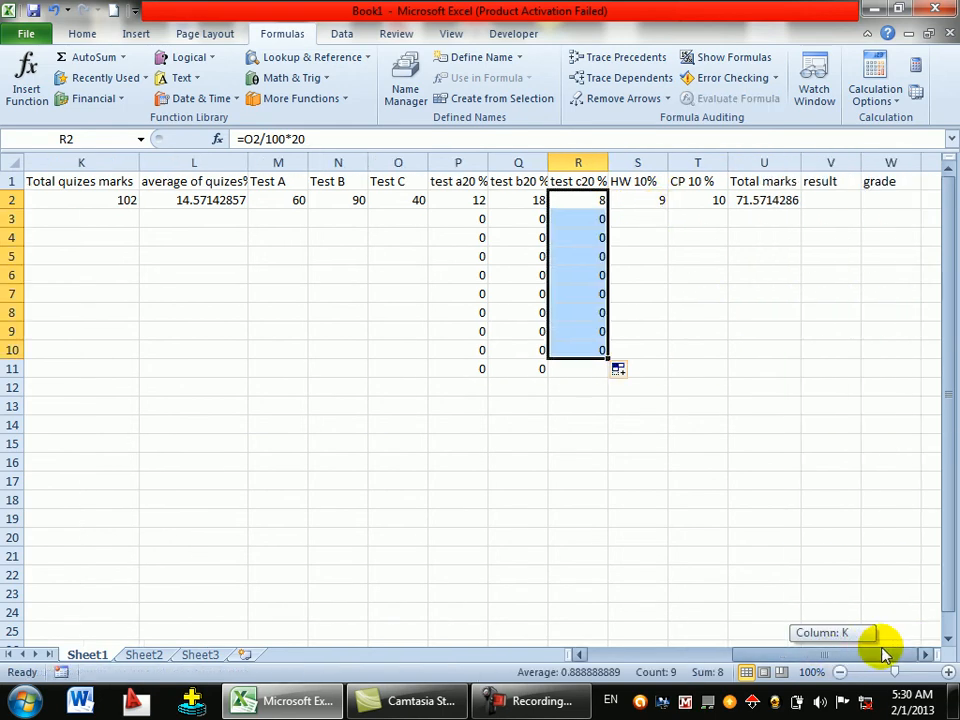
- Fill the Total marks formula from U2 down to row 12
click(818, 200)
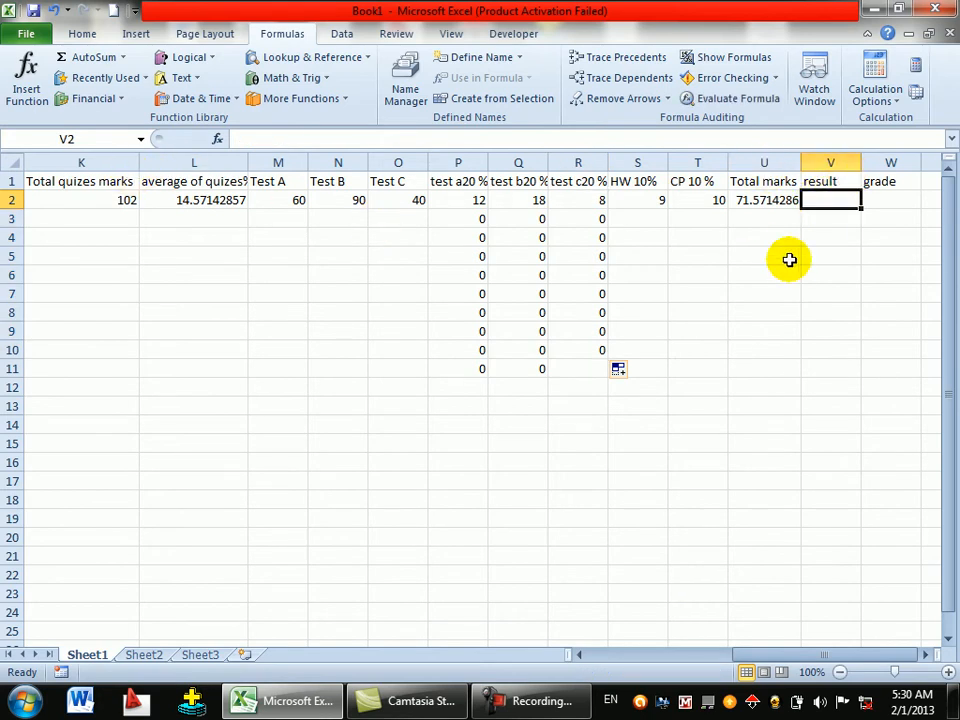
click(679, 203)
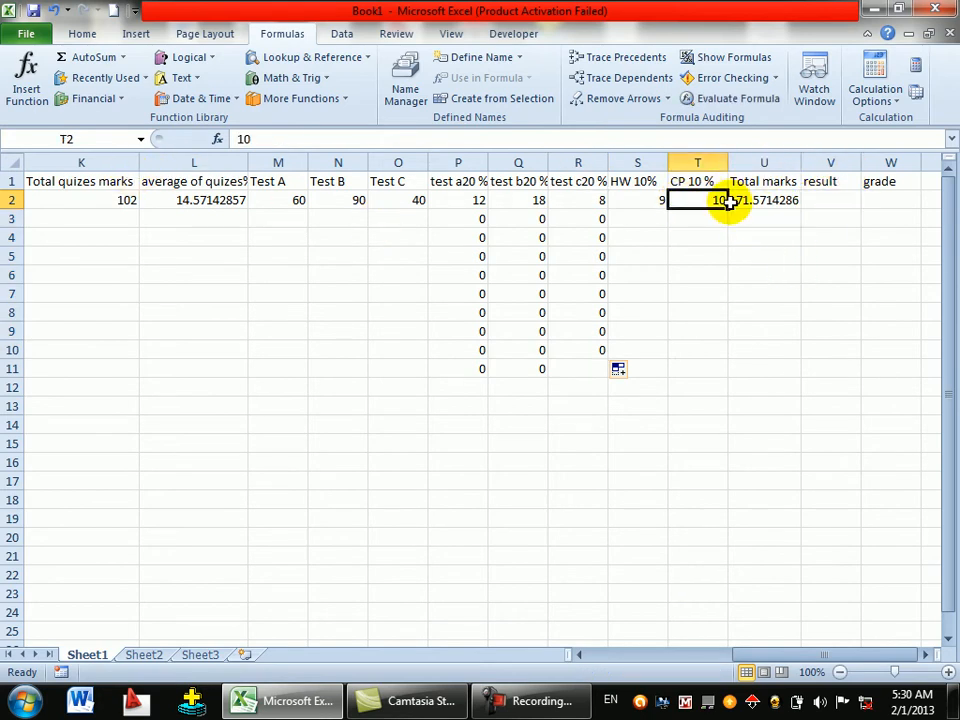
click(756, 203)
drag(801, 210, 786, 390)
click(832, 199)
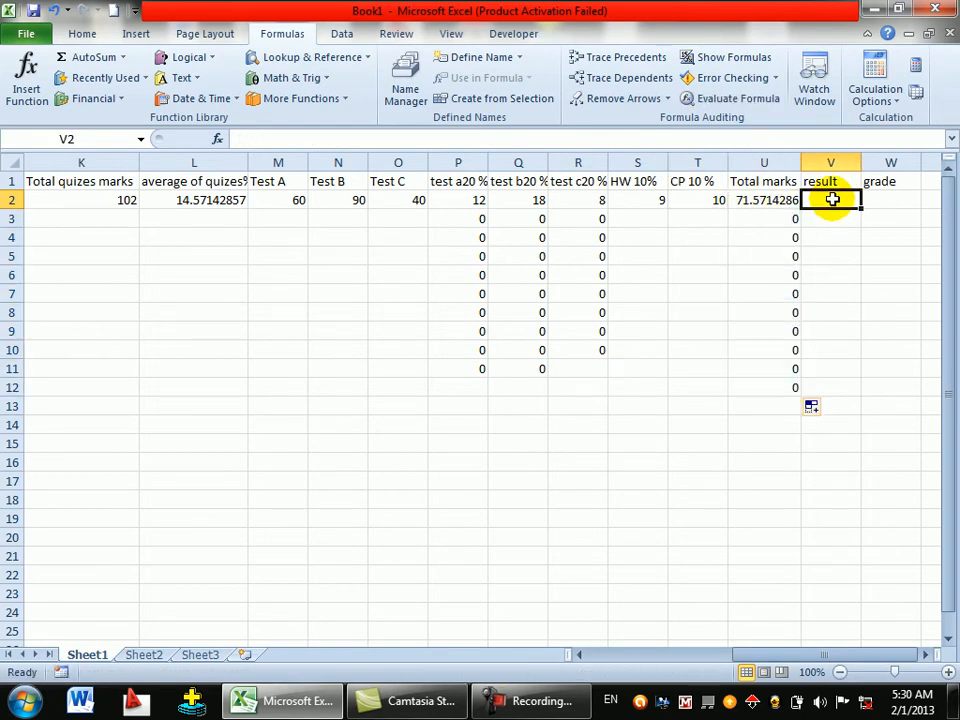
- Type an IF formula in V2 comparing U2 to 70, returning "pass" or "failed"
text(=)
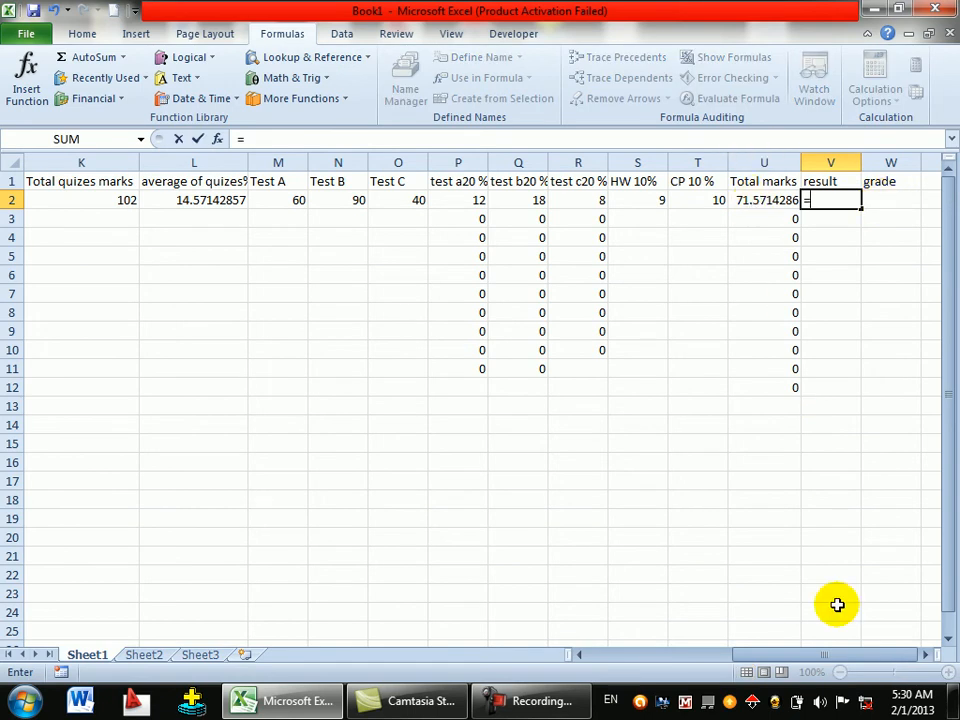
text(if)
key(Tab)
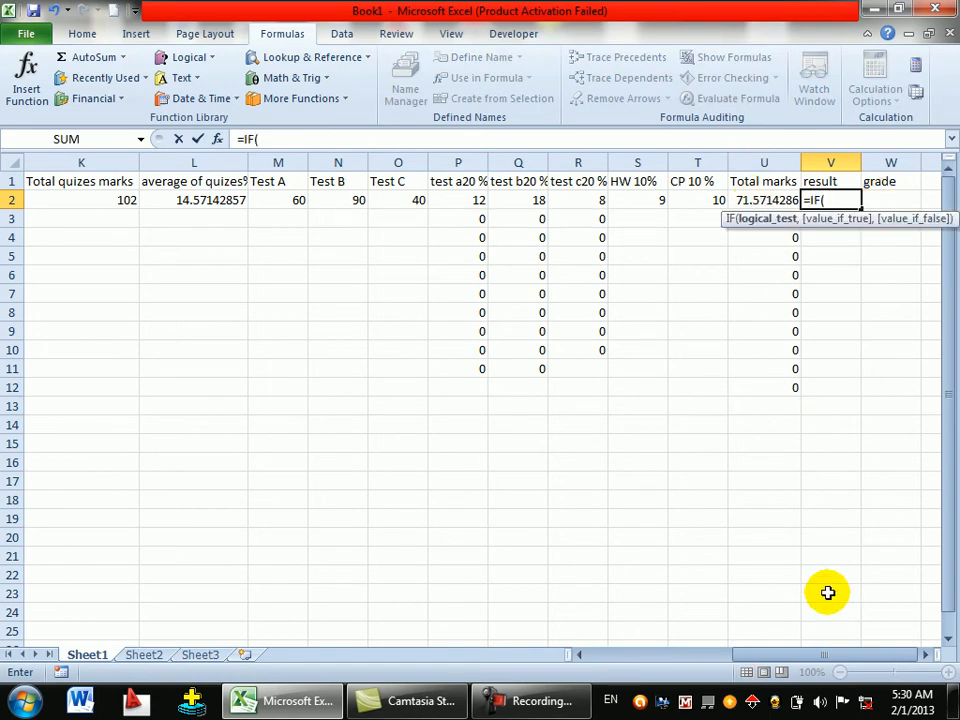
click(767, 197)
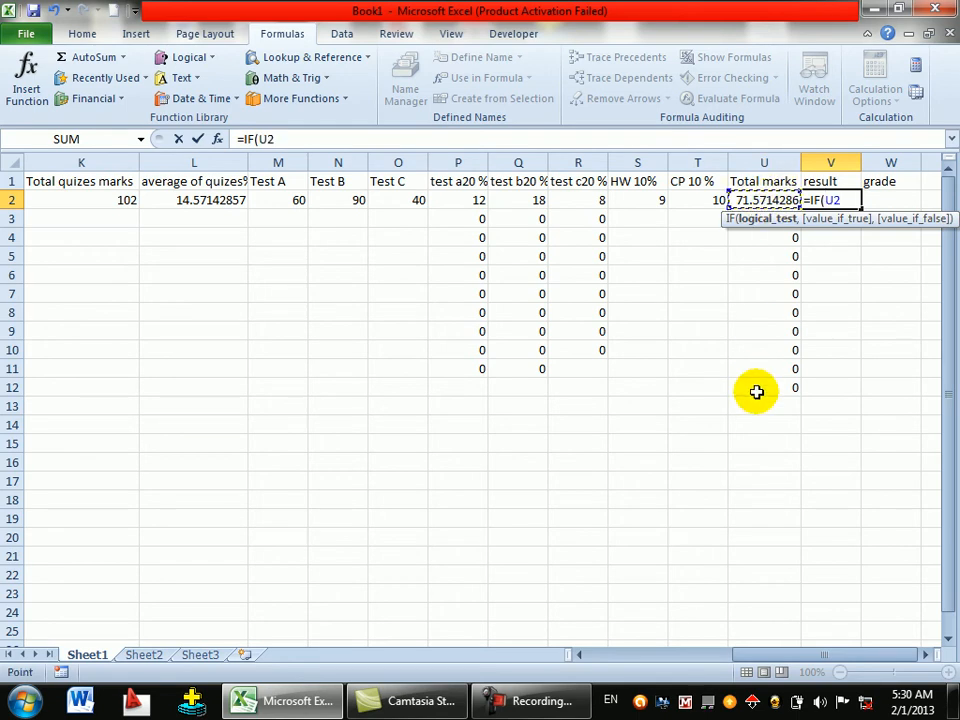
text(>)
text(,70)
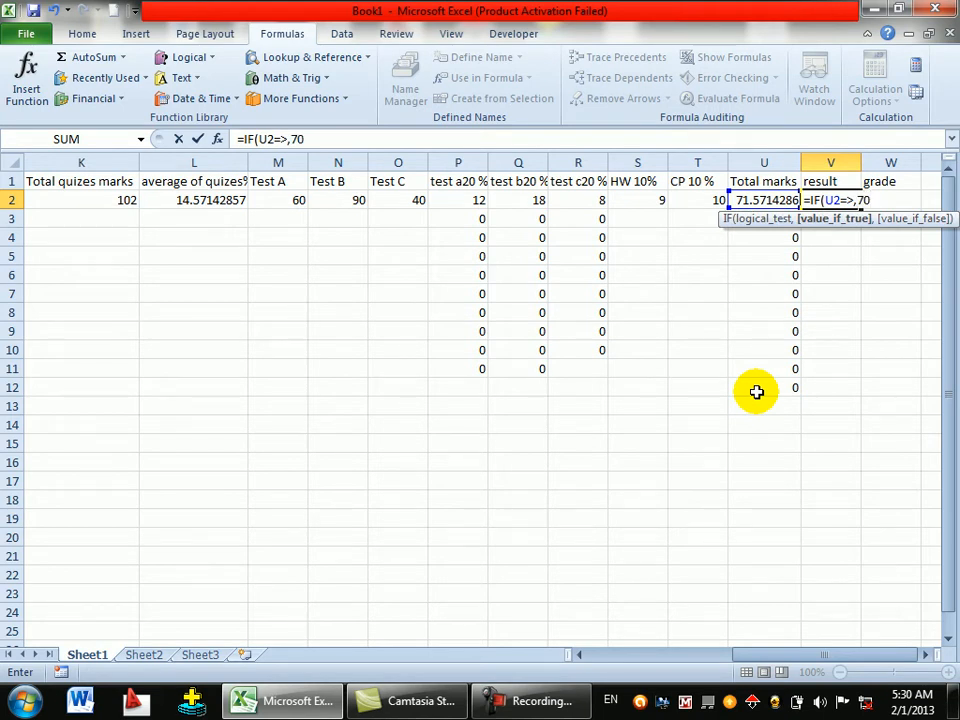
text(,)
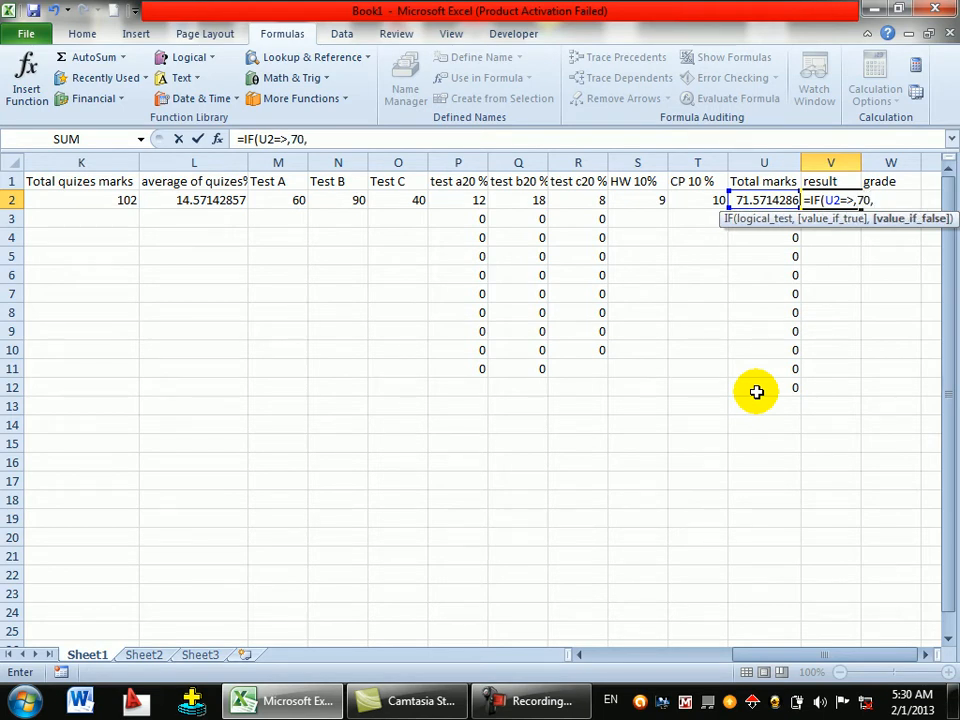
text("pass","fail)
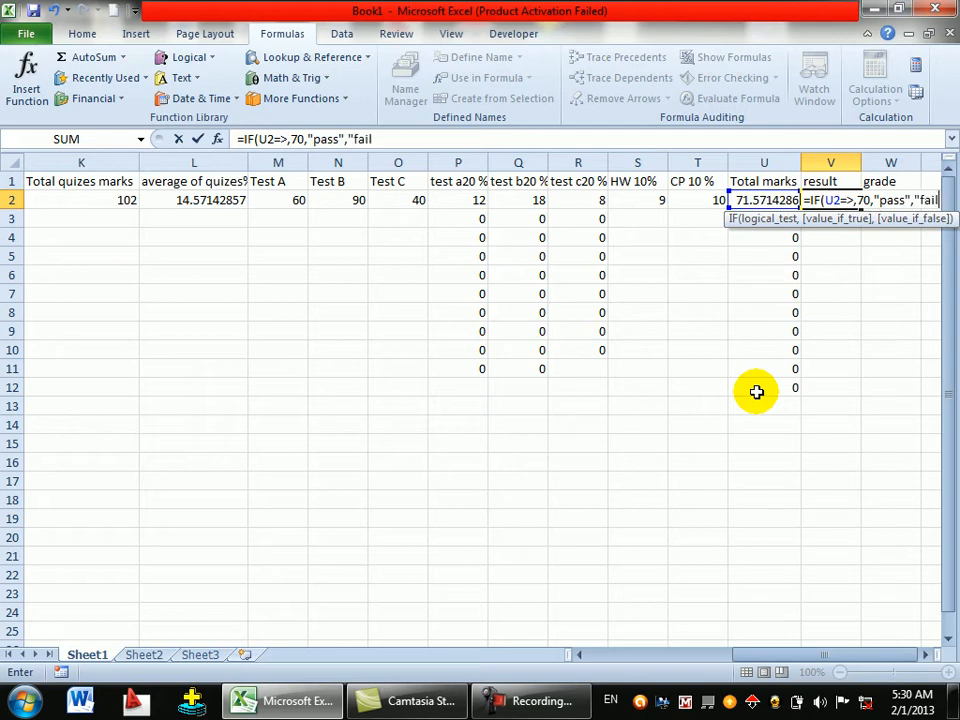
text(edd)
key(BackSpace)
text(")
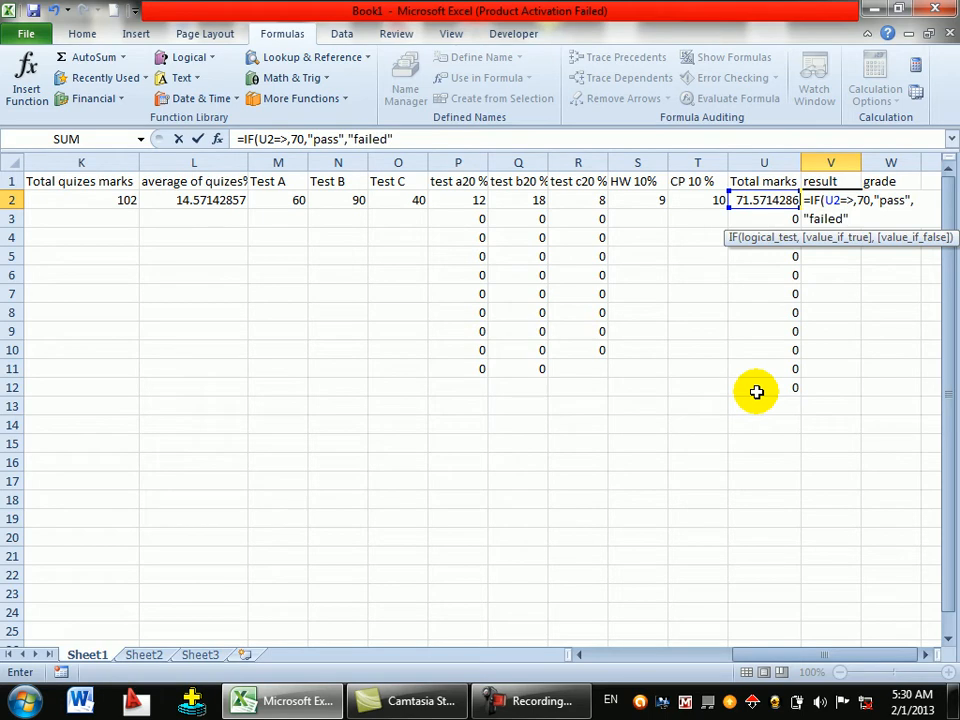
text())
- Fix the comparison so V2 commits =IF(U2>=70,"pass","failed")
key(Return)
key(Return)
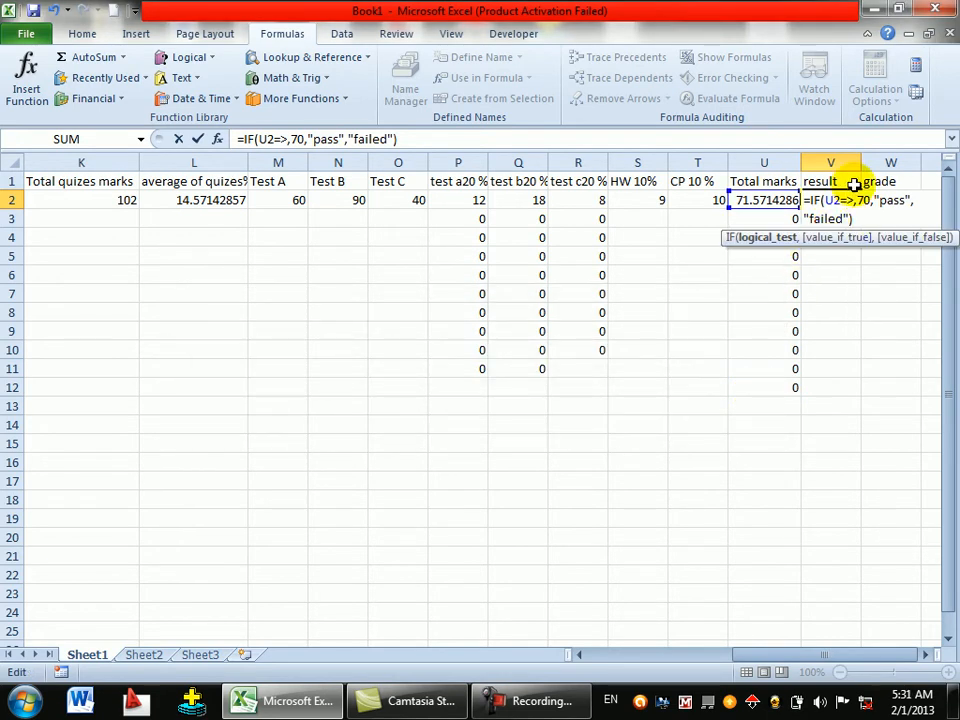
key(Delete)
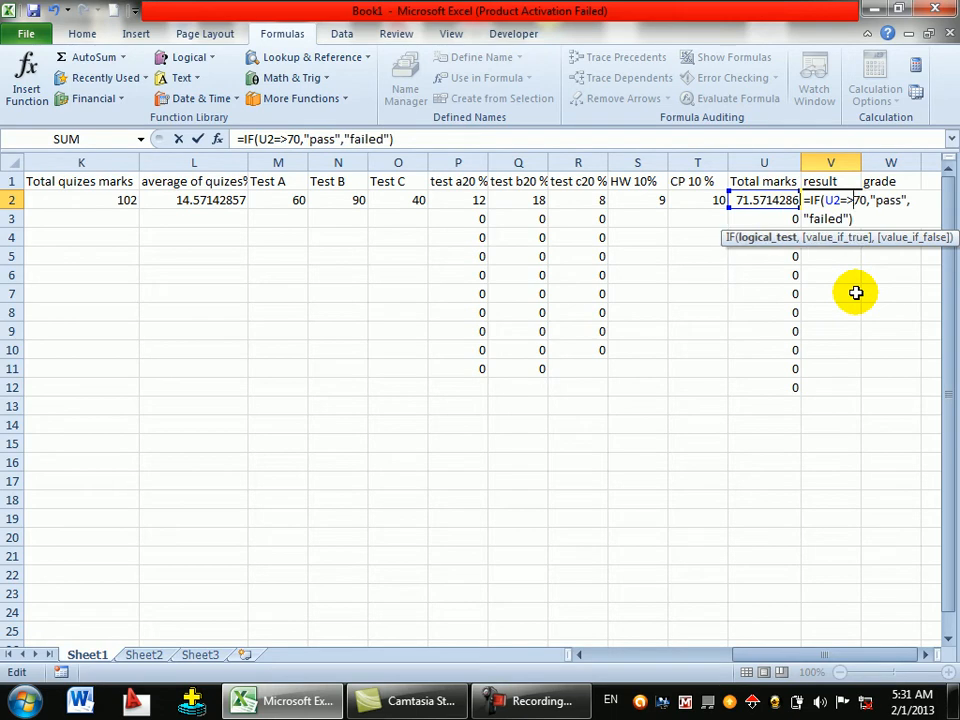
click(866, 216)
key(Return)
key(Return)
click(850, 201)
- Fill V2's pass/failed formula down to V12 and remove the stray empty argument from V2
drag(862, 210, 866, 392)
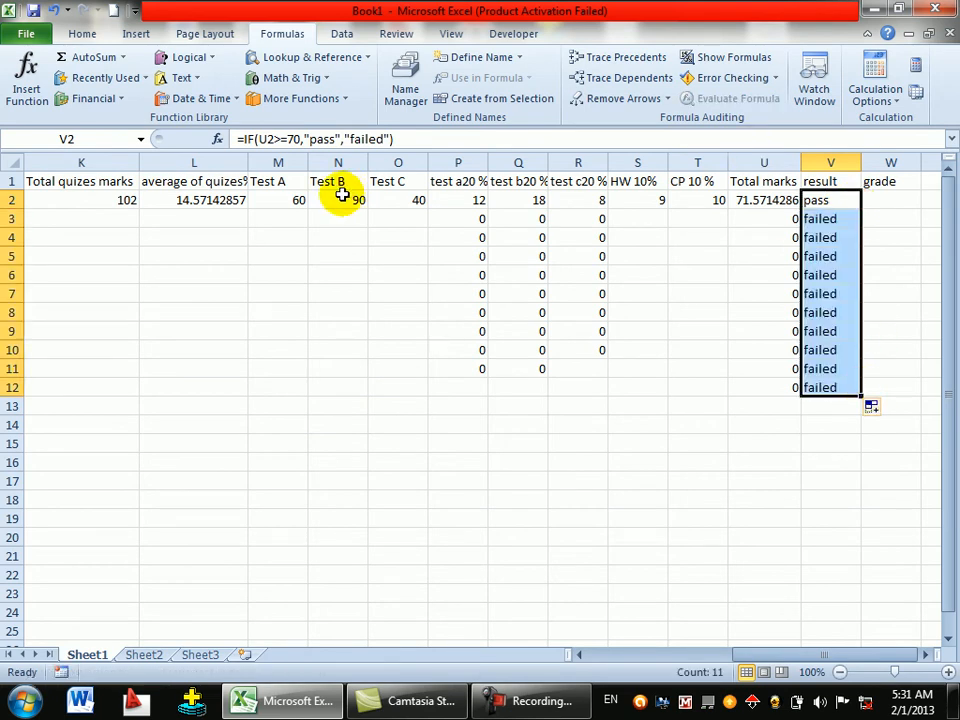
click(390, 140)
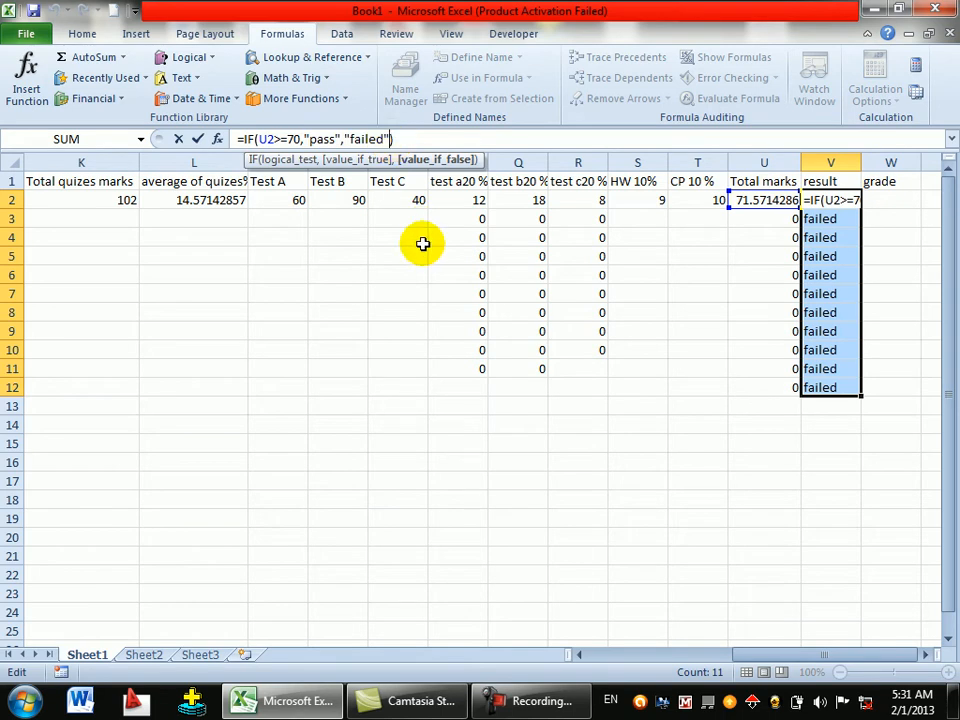
text(,"")
key(Return)
key(Return)
key(BackSpace)
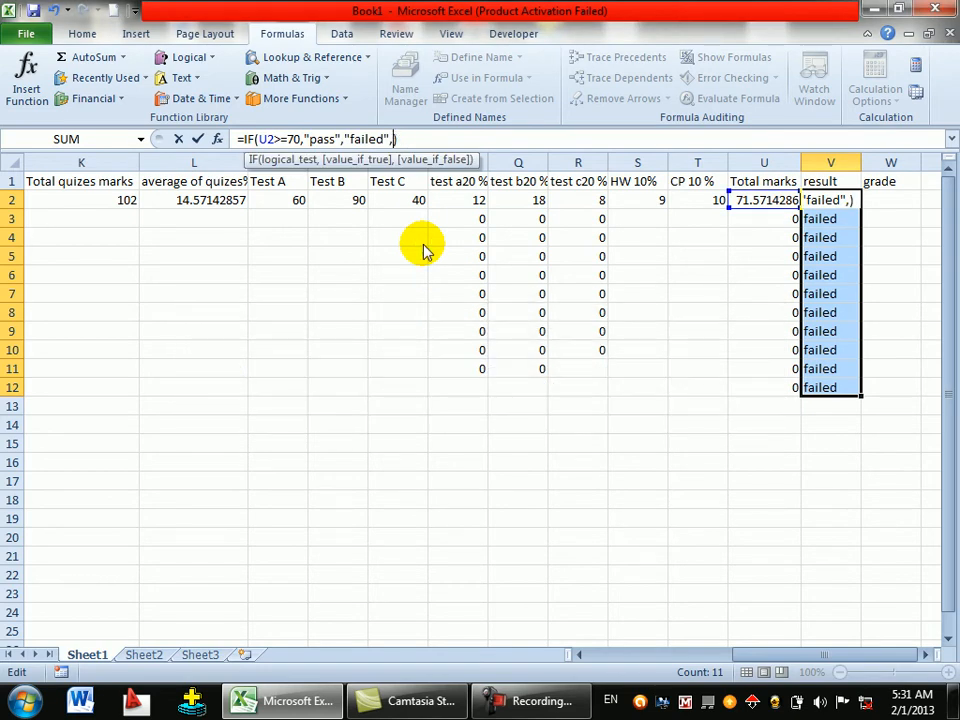
key(Return)
key(Return)
key(Return)
key(Return)
key(BackSpace)
key(Return)
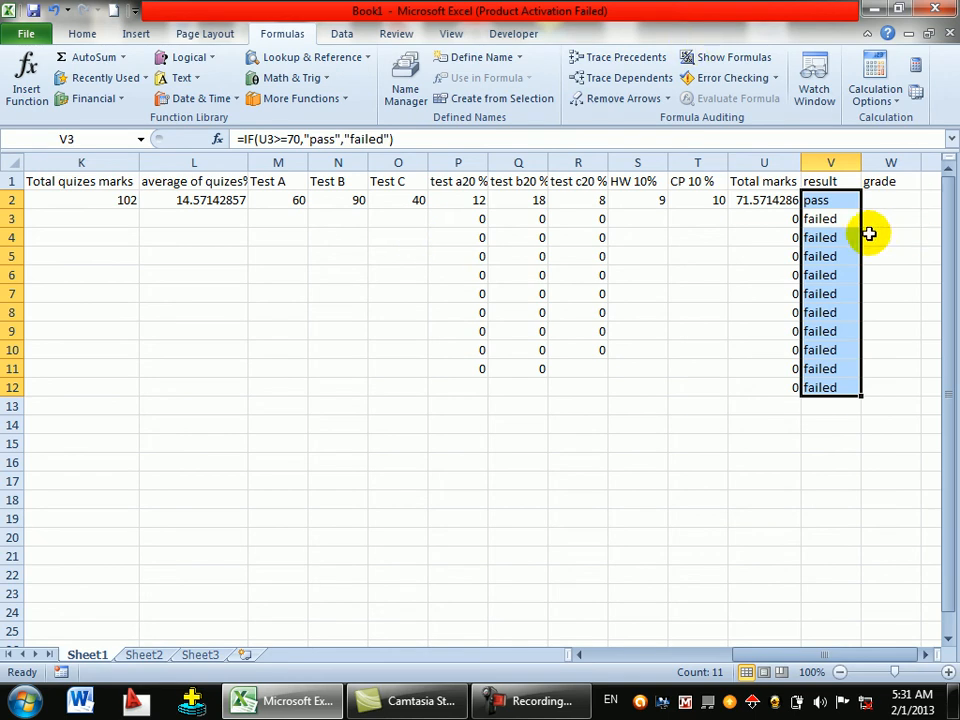
click(842, 238)
click(885, 201)
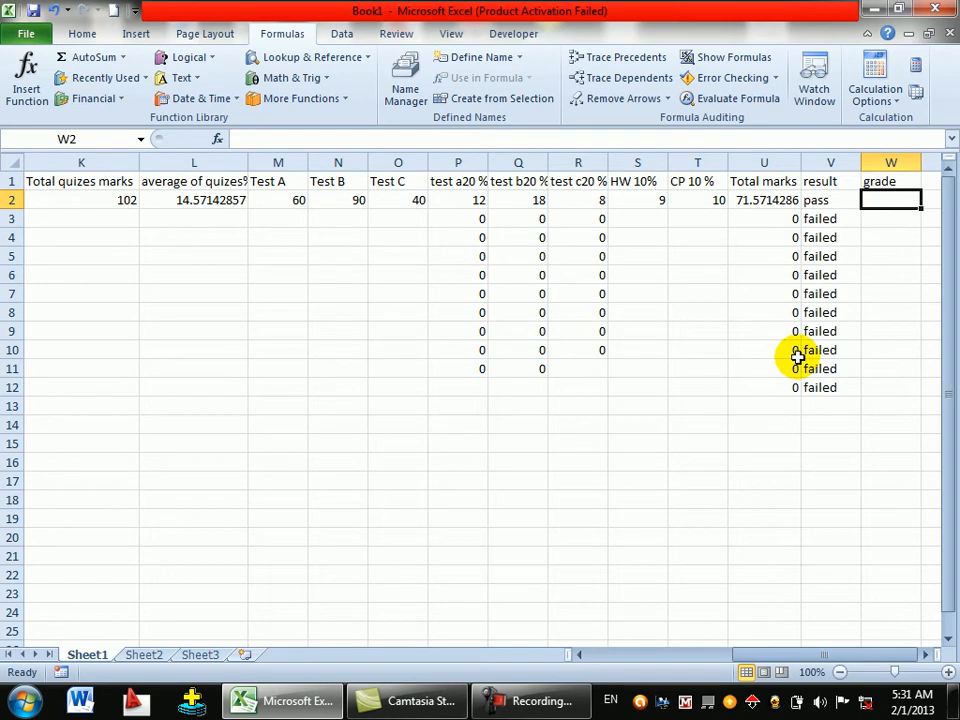
- Start W2's grade formula with =IF(U2>=95,"A+", referencing U2 for the total mark
text(=)
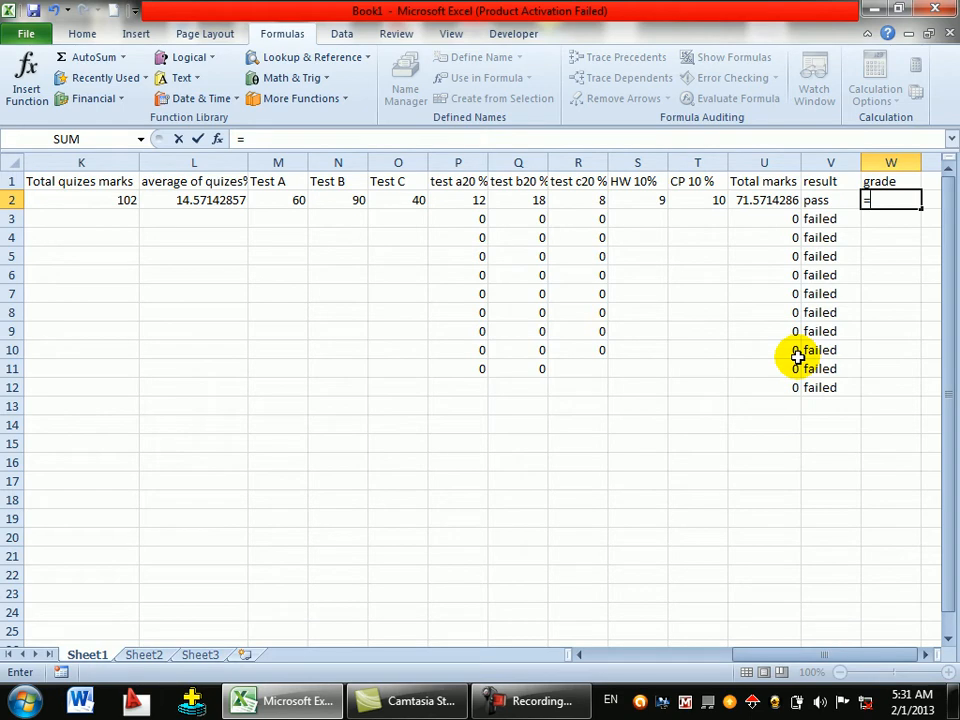
text(U10if)
key(BackSpace)
key(BackSpace)
key(BackSpace)
key(BackSpace)
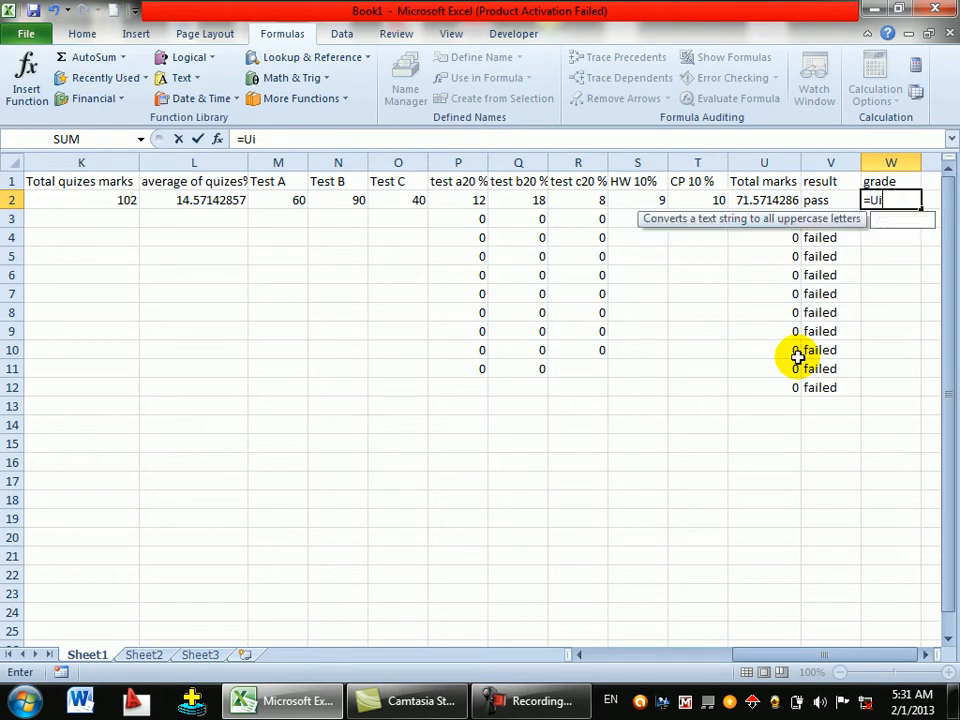
key(BackSpace)
text(if)
key(Tab)
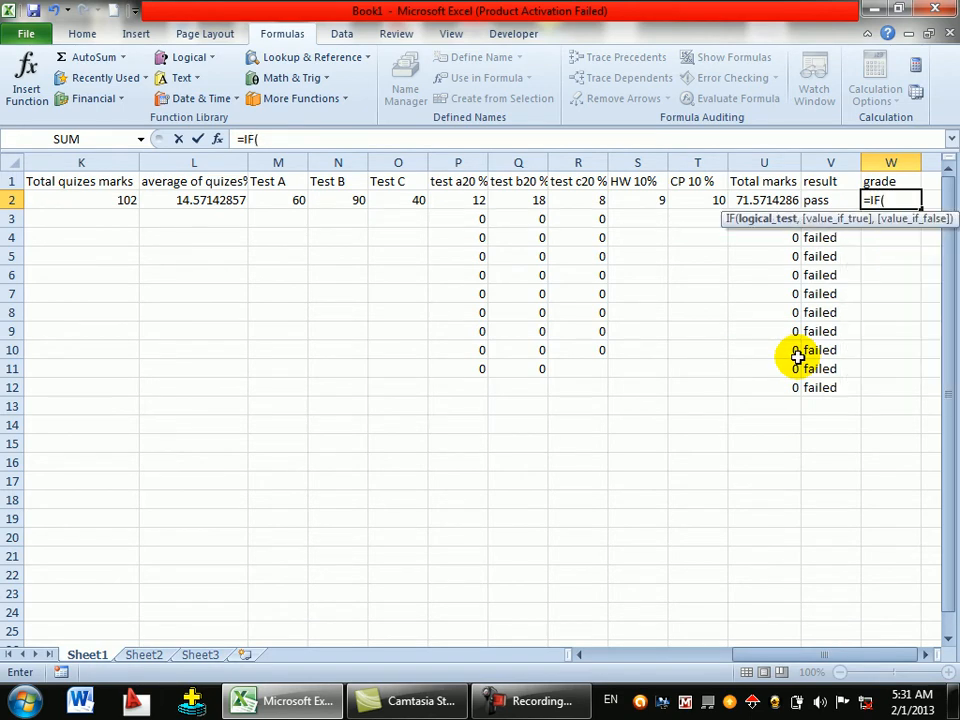
click(768, 201)
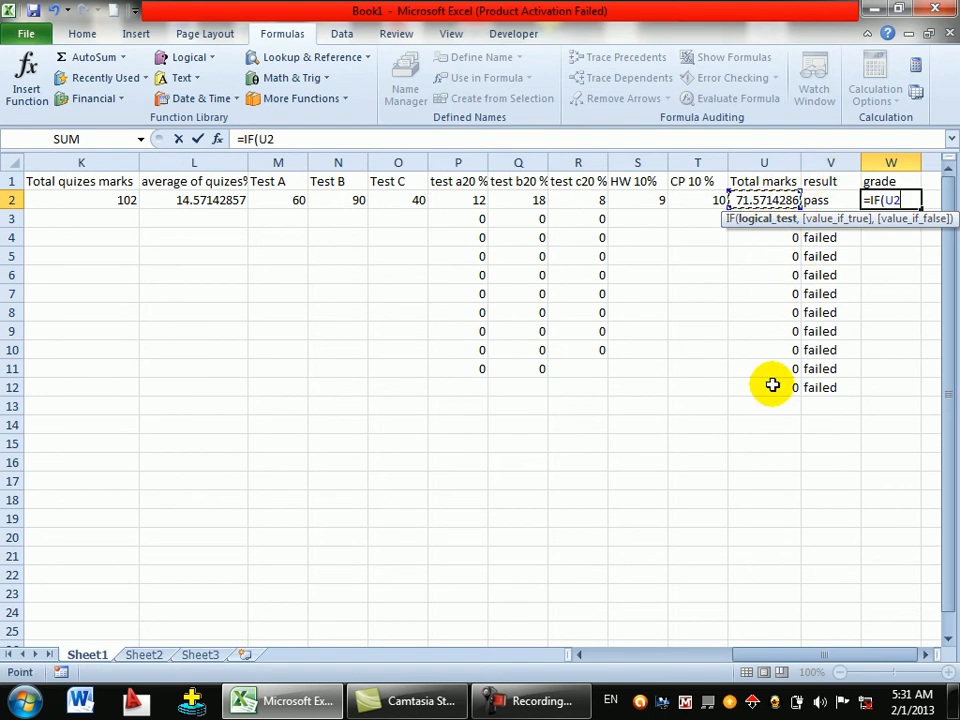
text(=)
text(>)
text(7)
text(0)
key(BackSpace)
key(BackSpace)
text(90)
key(BackSpace)
text(5,)
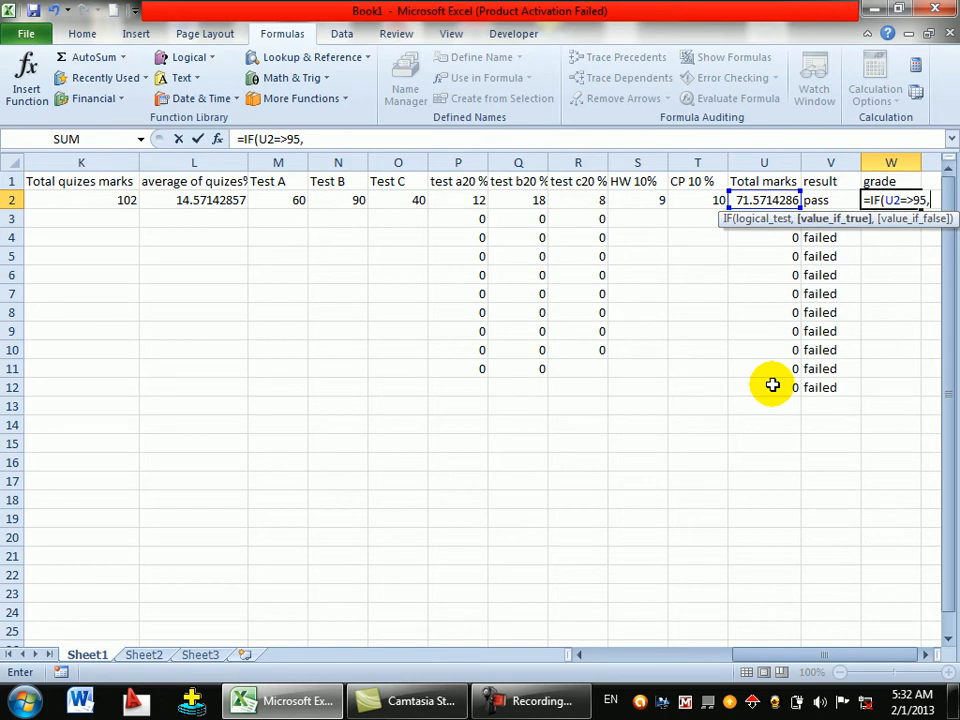
text("A+)
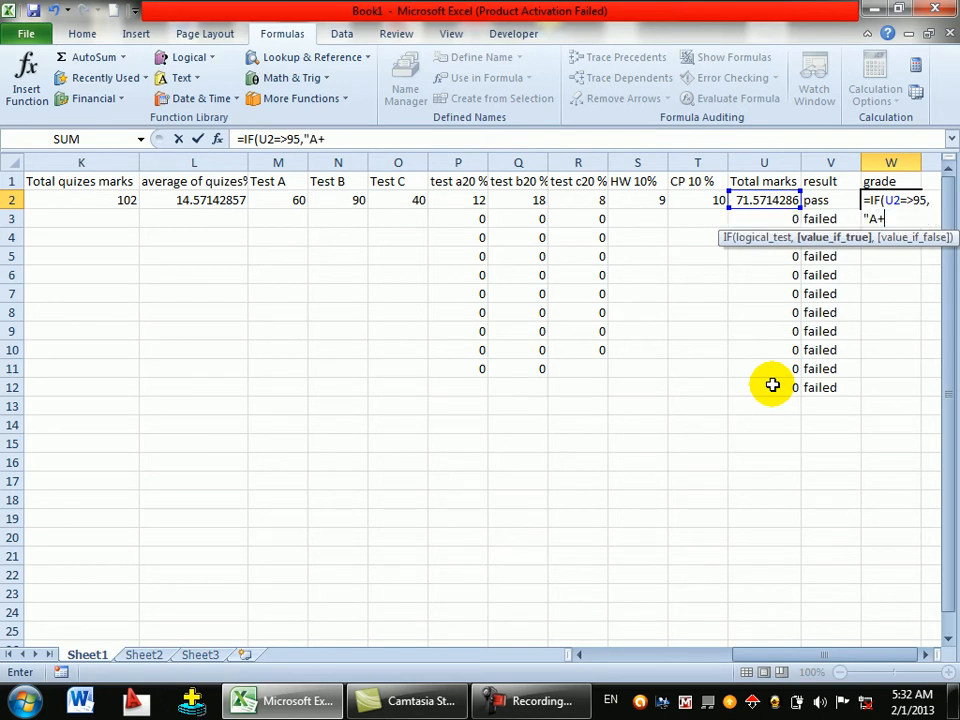
text(",if)
- Add nested conditions: A at U2>=85, B at U2>=70, otherwise "no grade"
key(Tab)
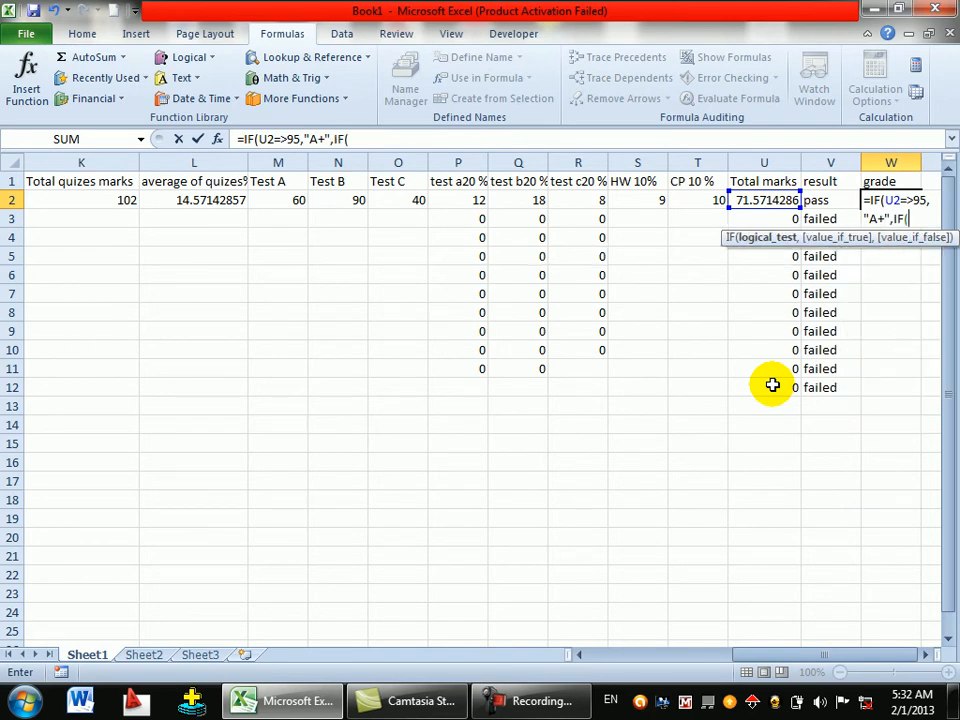
click(761, 199)
text(=)
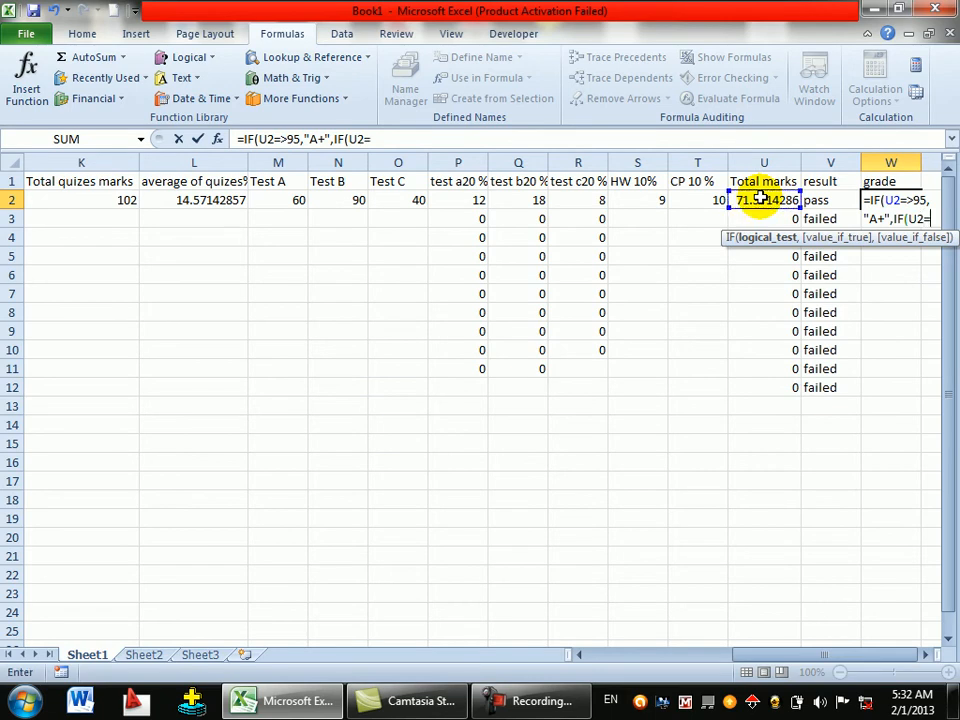
text(>8)
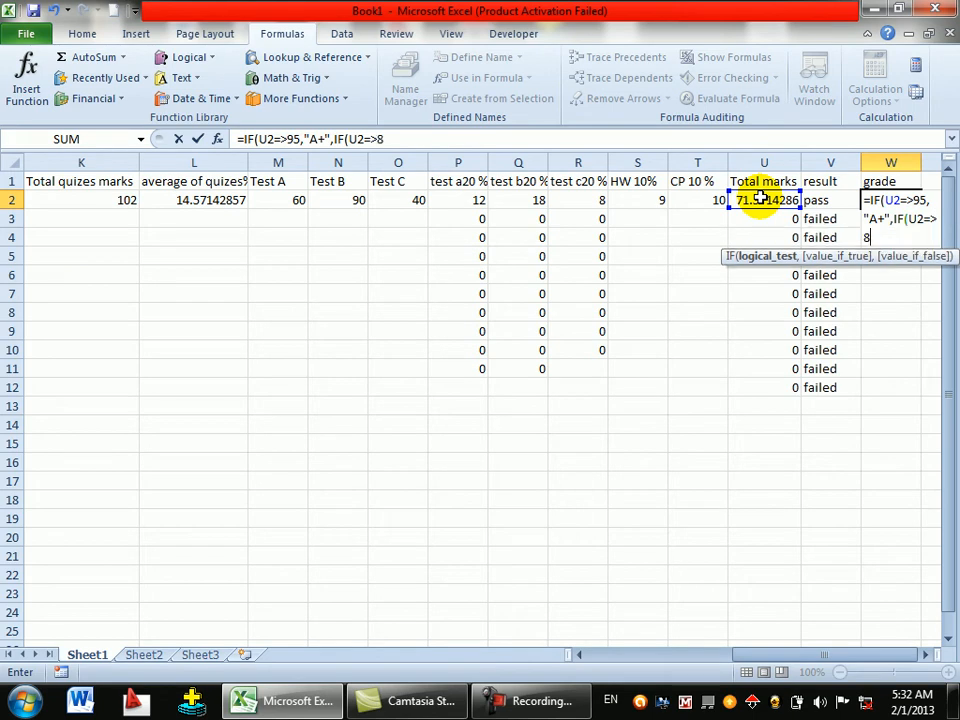
text(5,"a)
key(BackSpace)
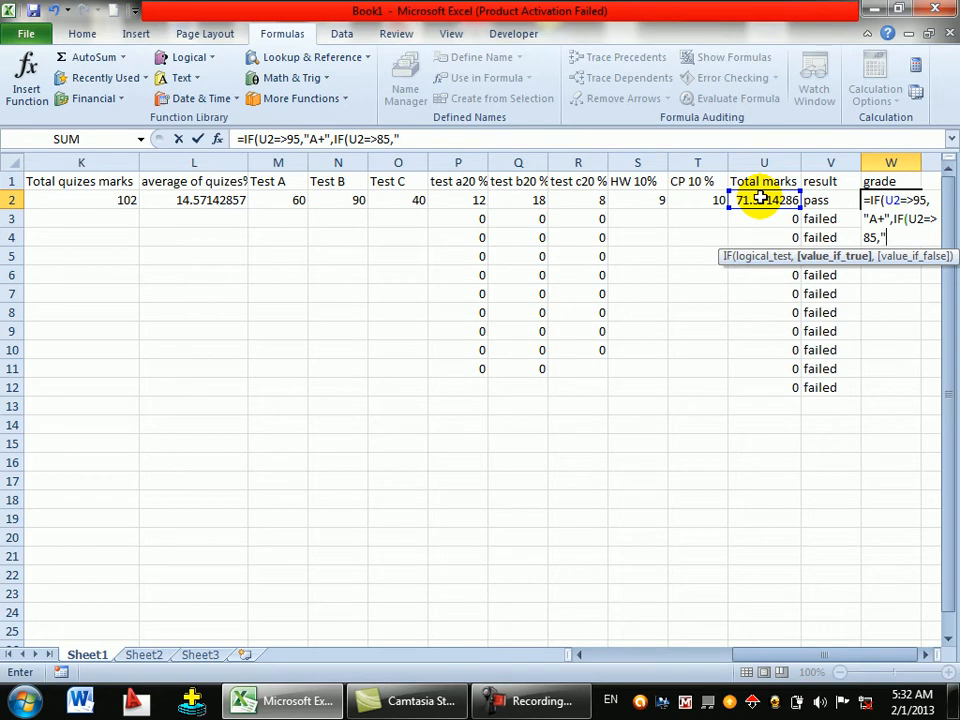
text(A",IF()
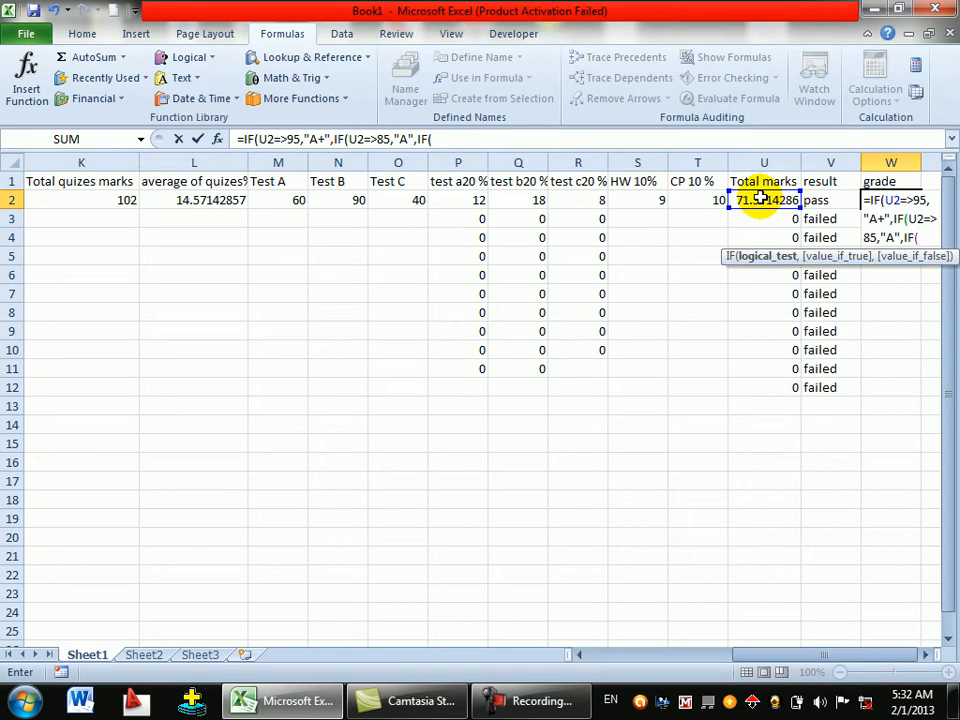
click(761, 199)
text(=>)
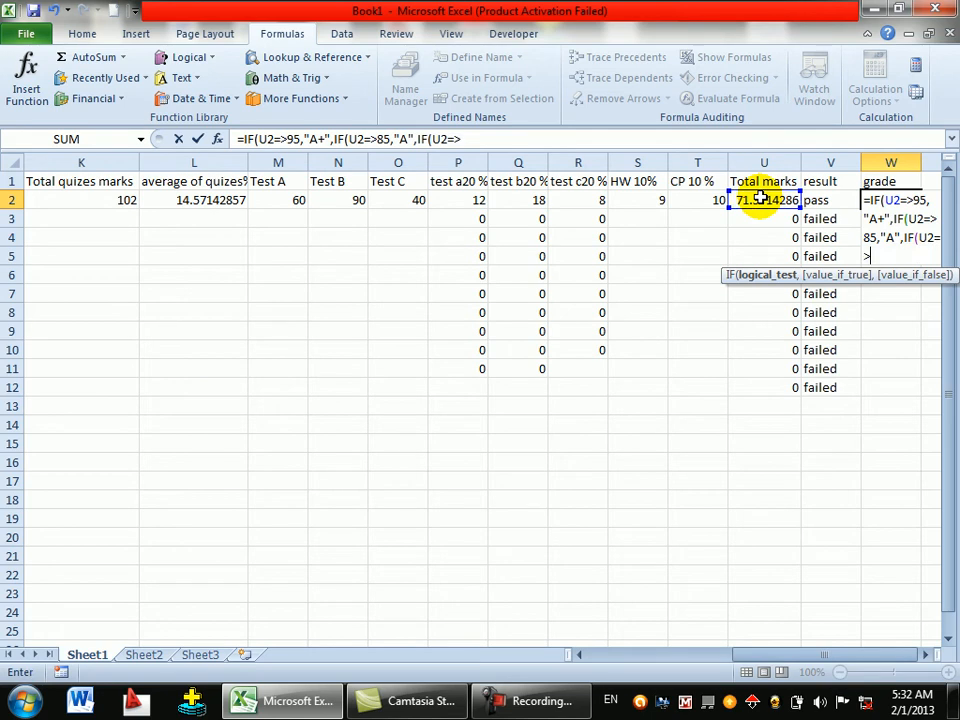
text(8)
key(BackSpace)
text(70,)
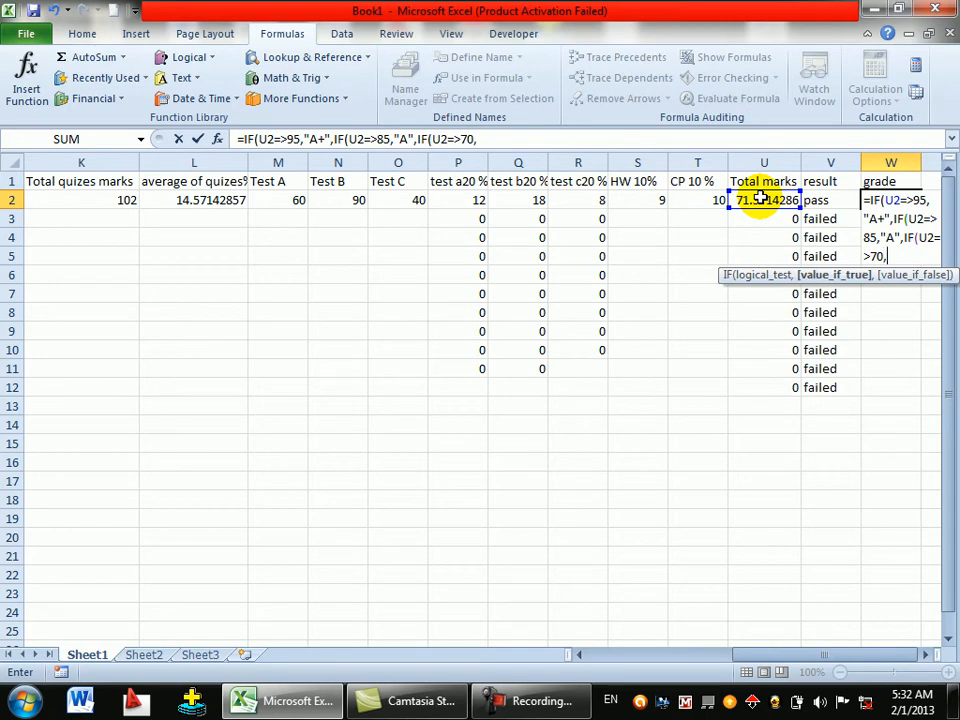
text("B",)
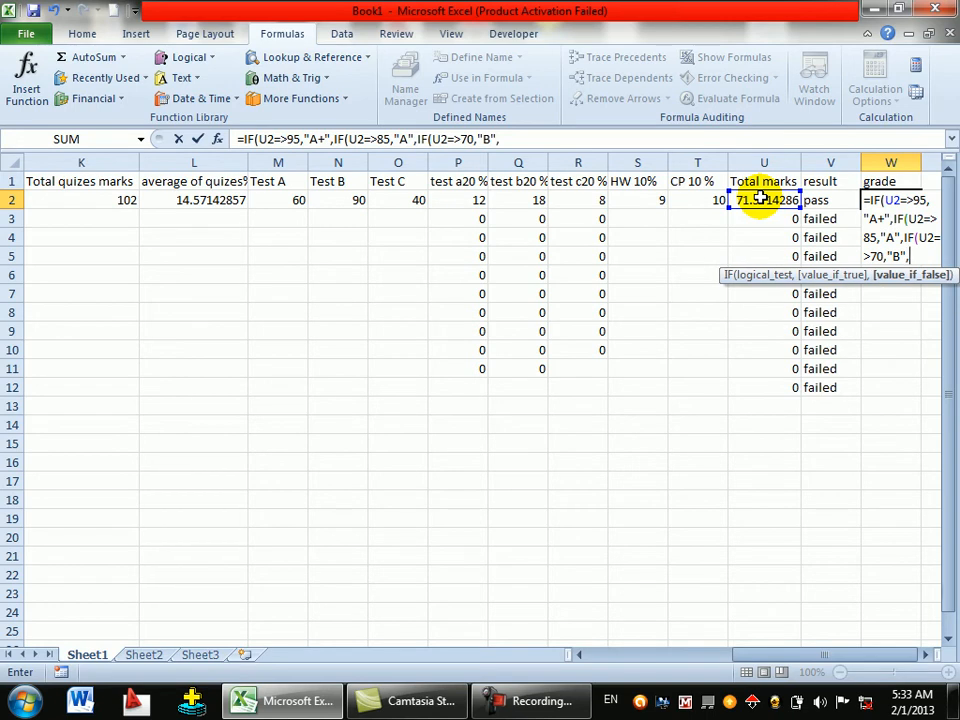
text("no grade")
- Commit the W2 grade formula and fill it down to W12, then scroll back to column A
key(Return)
key(Return)
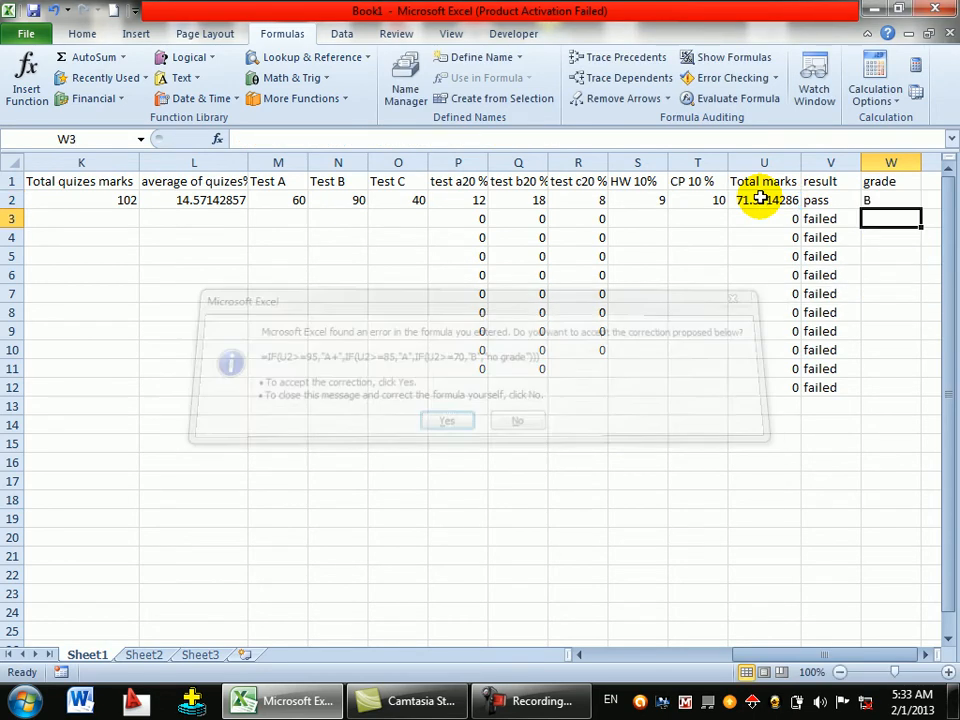
click(900, 203)
drag(918, 209, 895, 390)
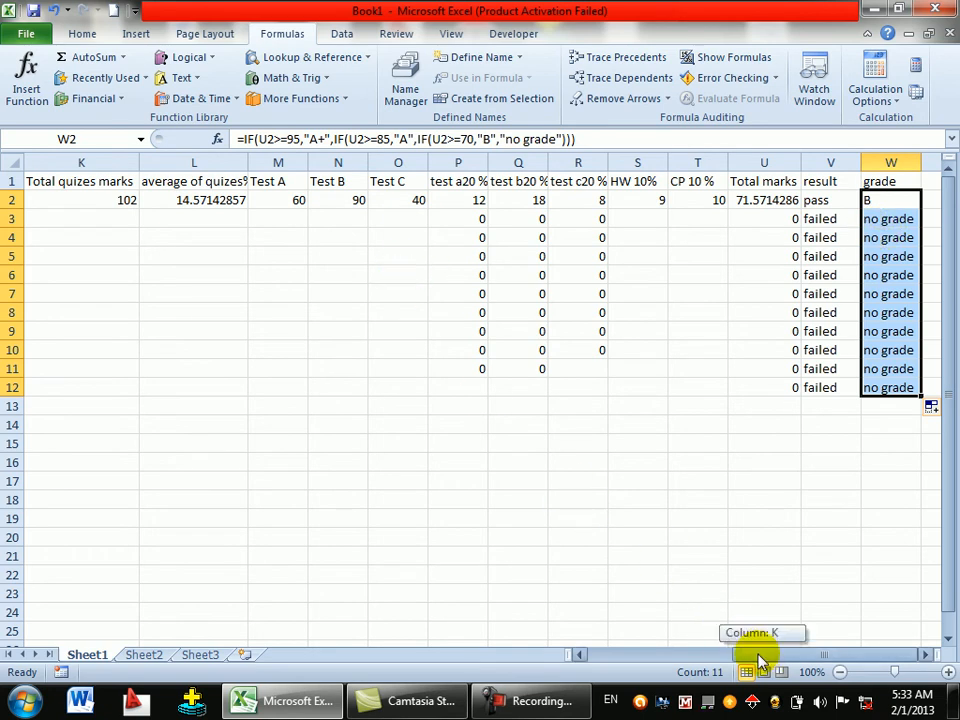
drag(761, 654, 595, 628)
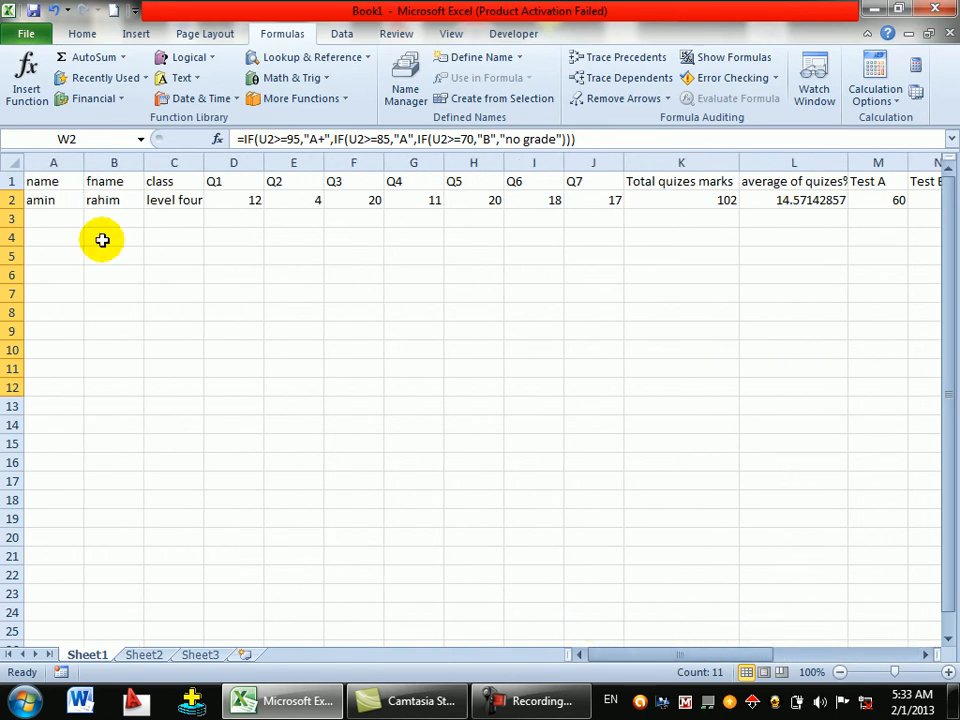
- Give rows 1–13 a light blue fill and apply bold
drag(14, 181, 45, 397)
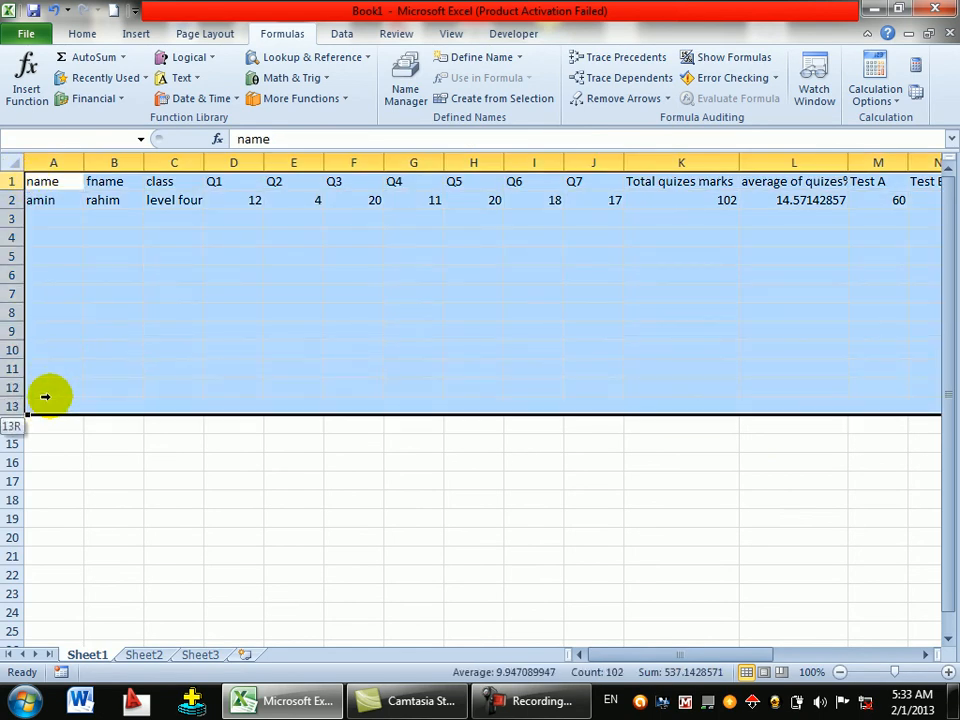
click(82, 33)
click(231, 91)
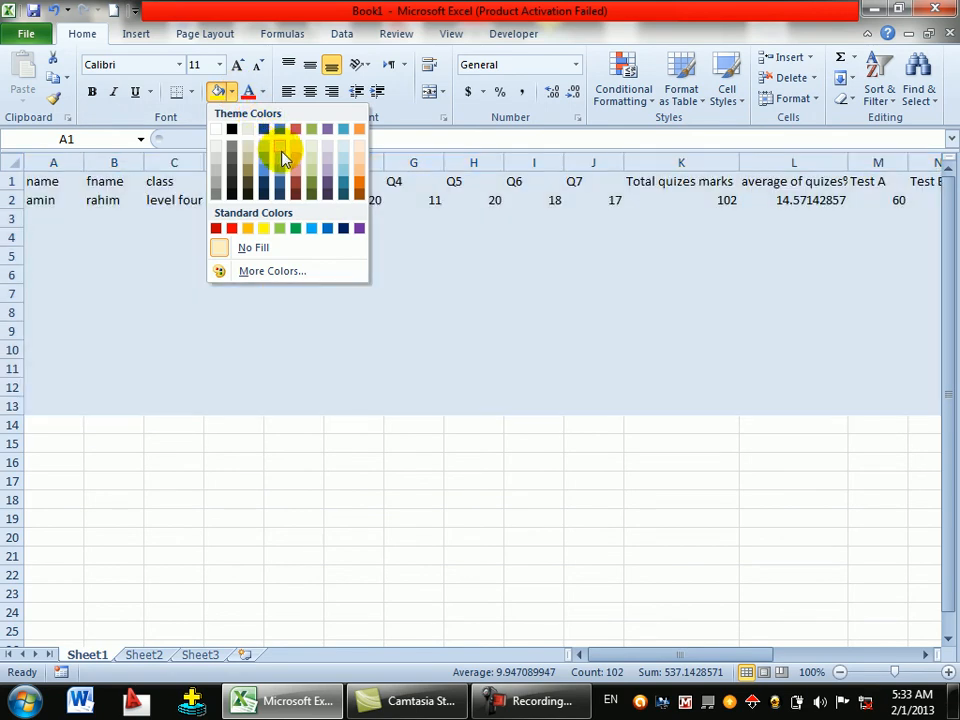
click(281, 148)
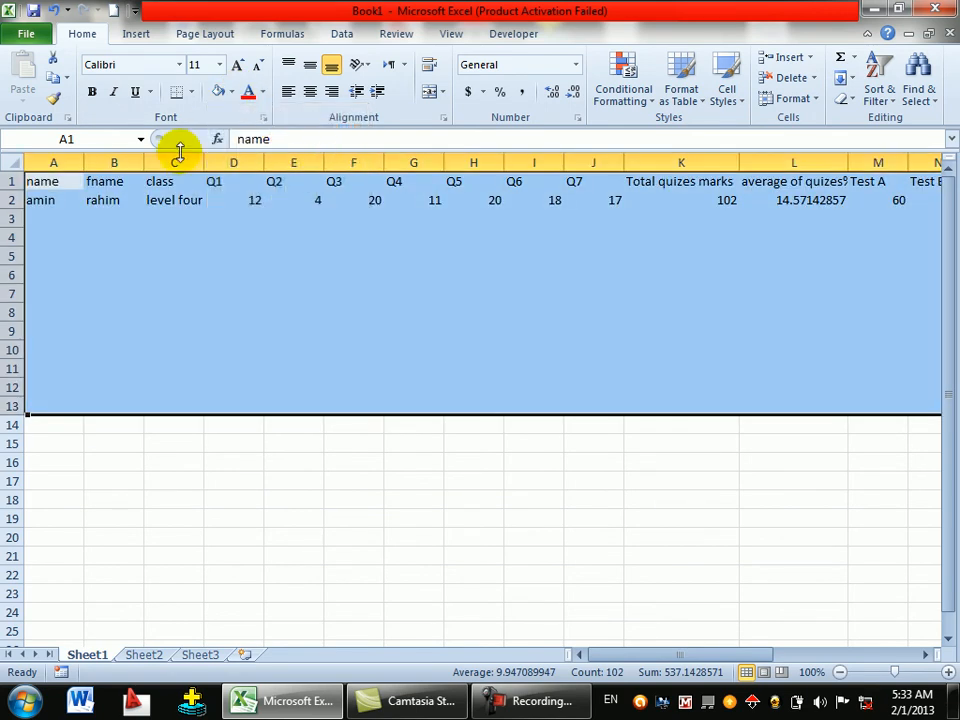
click(91, 91)
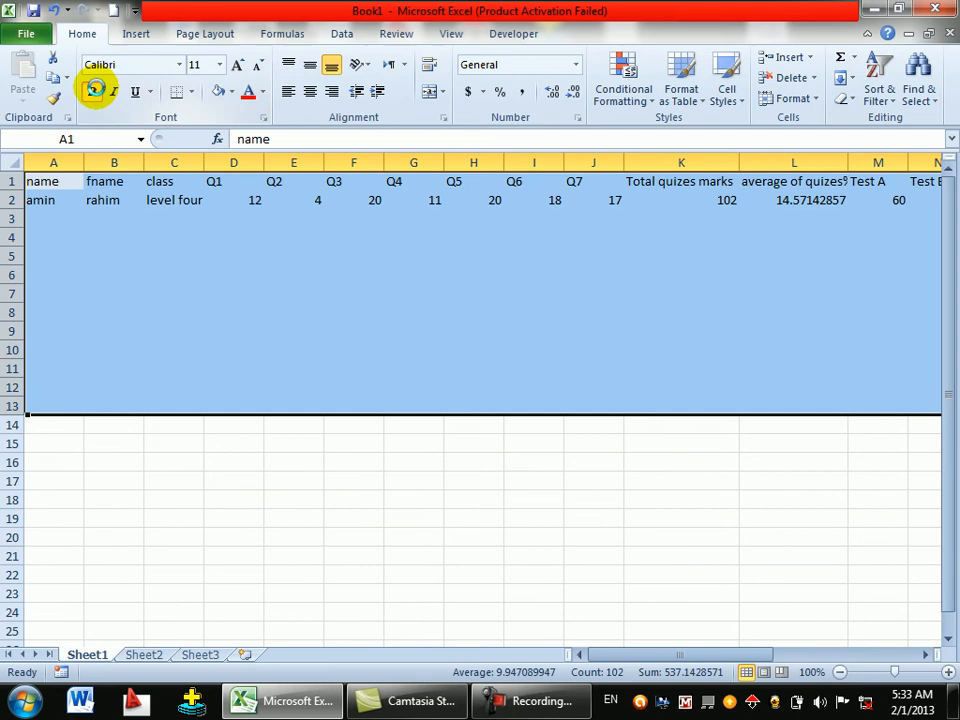
click(182, 219)
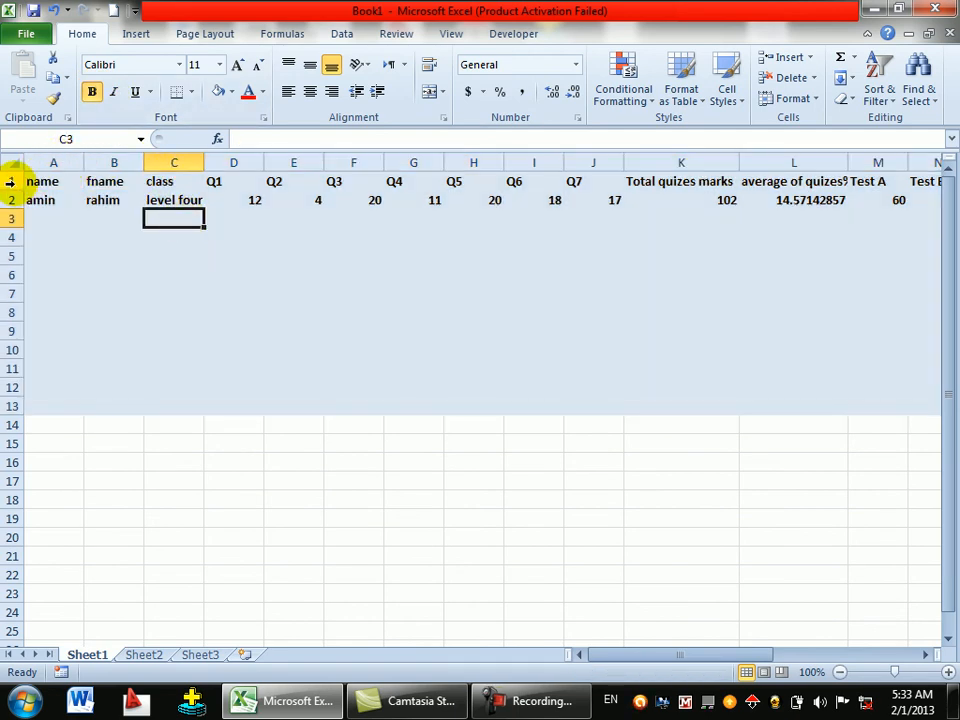
- Fill header rows 1–2 orange, then select cell A3
drag(11, 181, 11, 200)
click(231, 91)
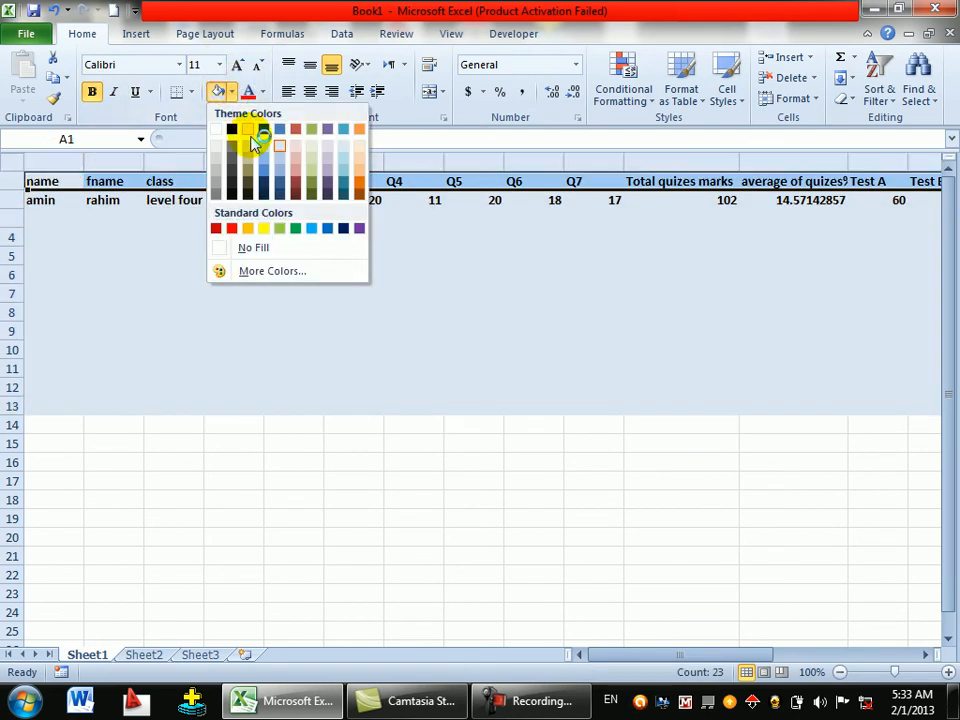
click(243, 229)
click(120, 217)
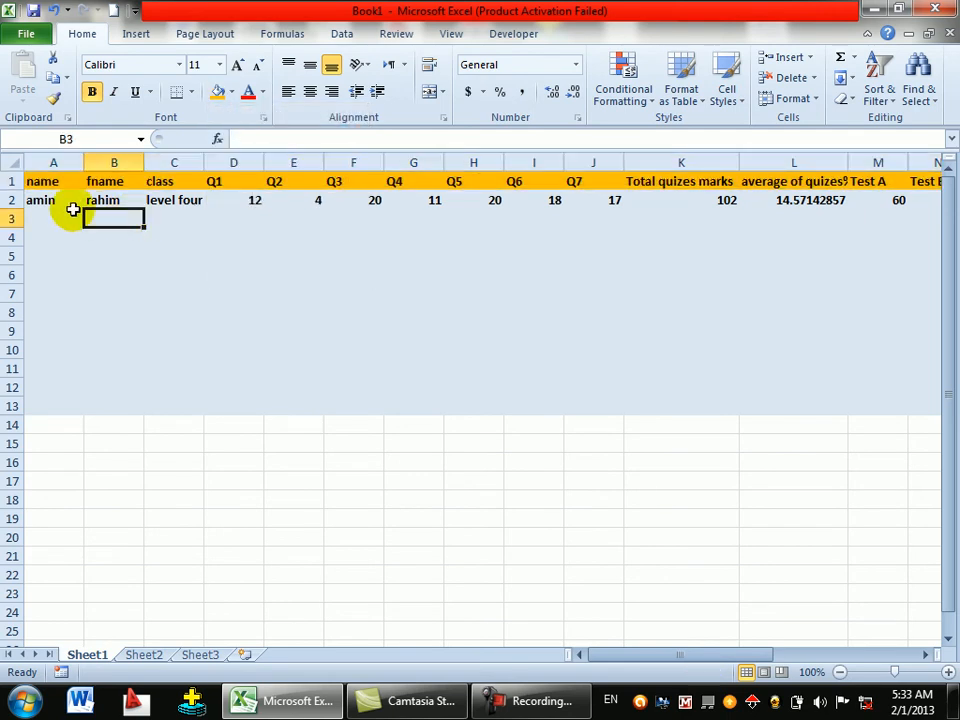
click(64, 199)
click(52, 226)
click(54, 222)
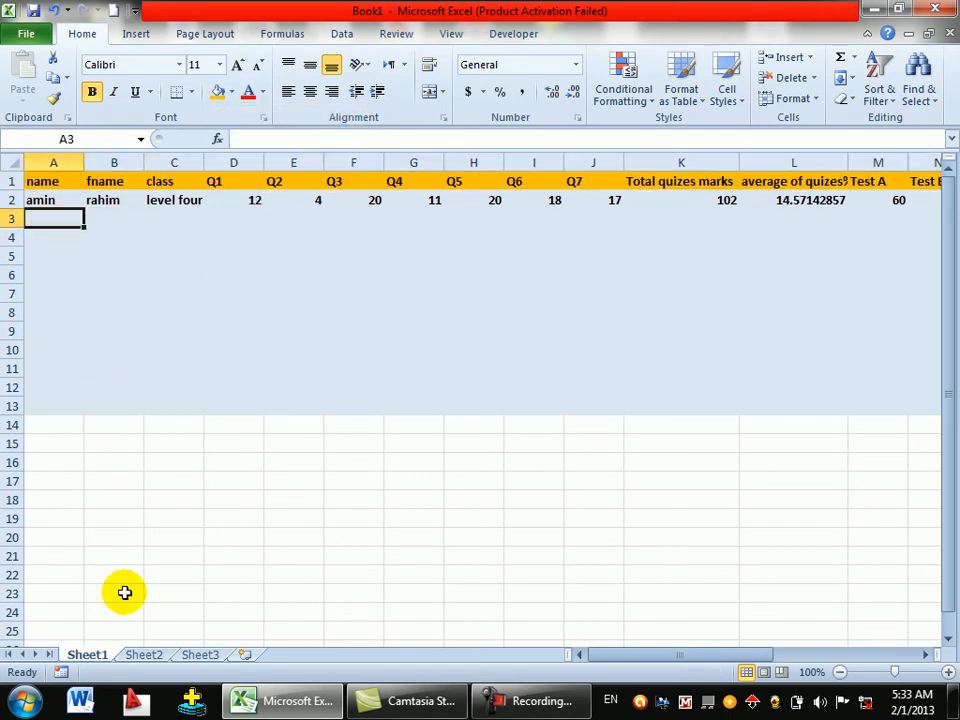
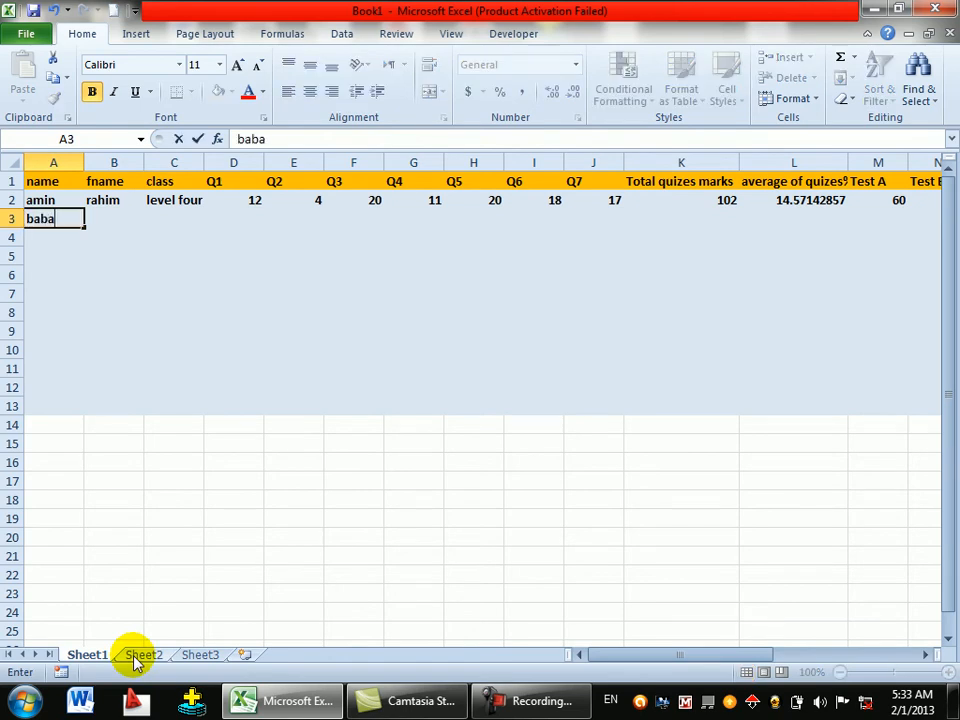
- Enter the second student's first name, surname and class 'level four' in row 3
key(Tab)
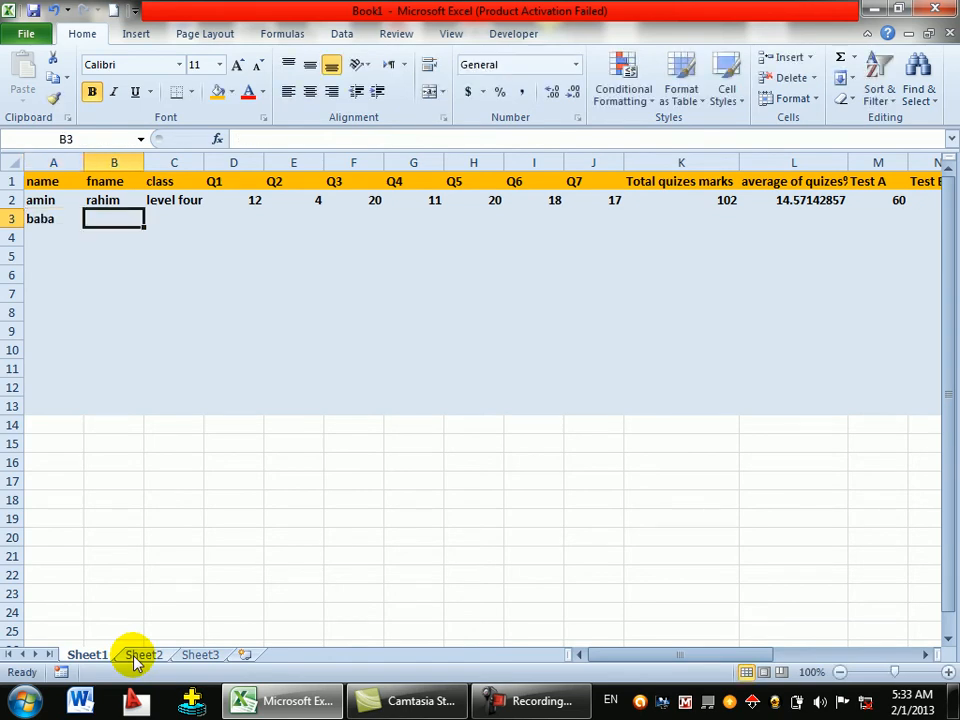
key(Tab)
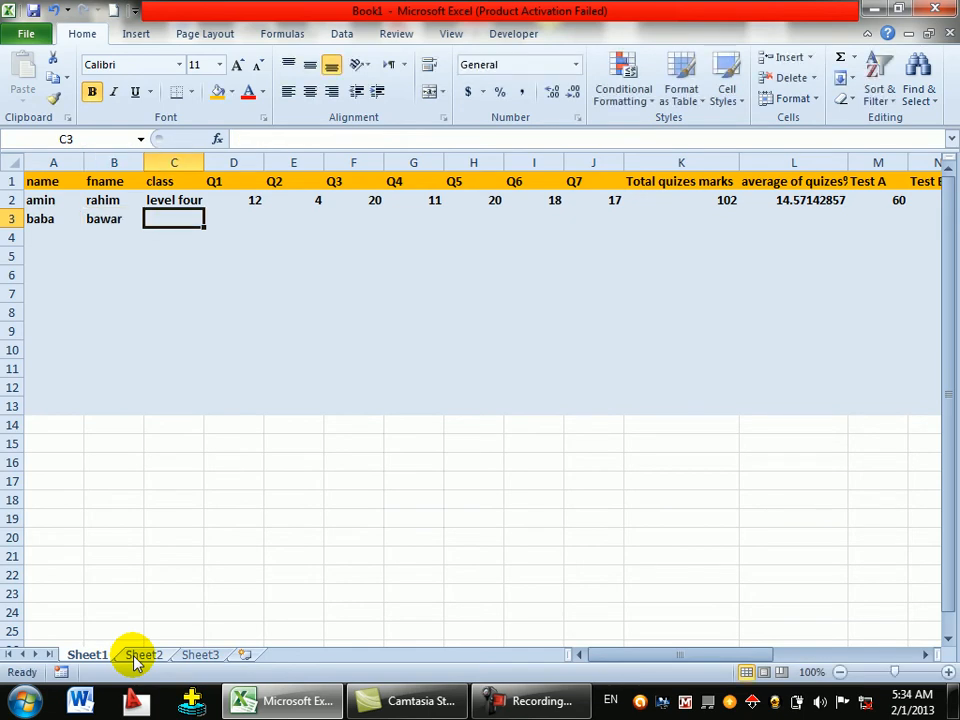
text(level four)
key(Tab)
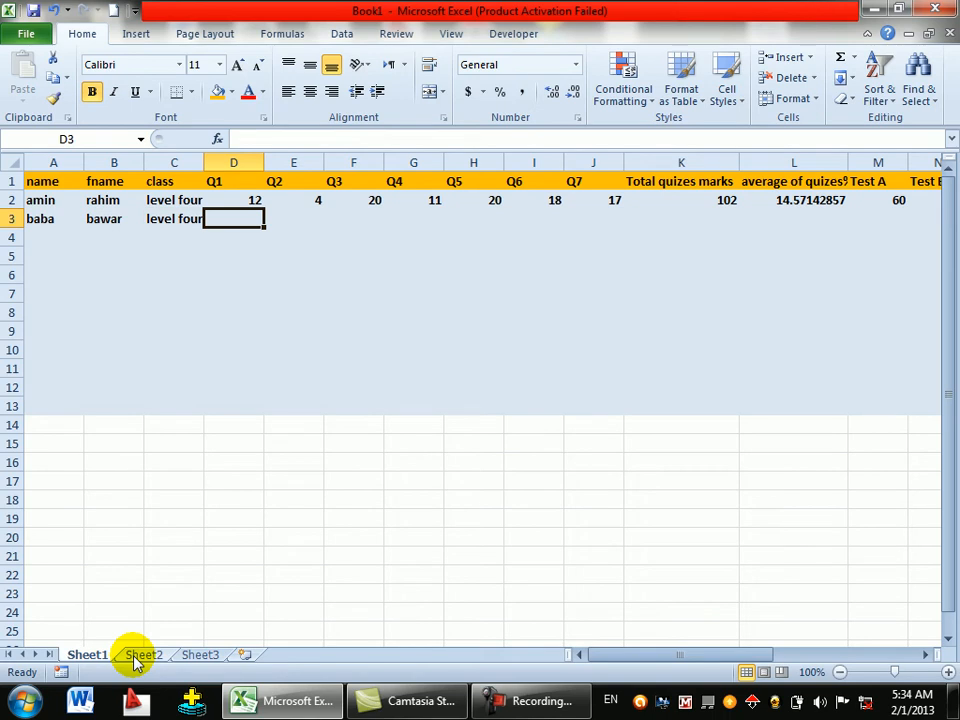
- Enter quiz scores 19, 18, 20, 15, 19, 20, 20 for Q1–Q7
text(19)
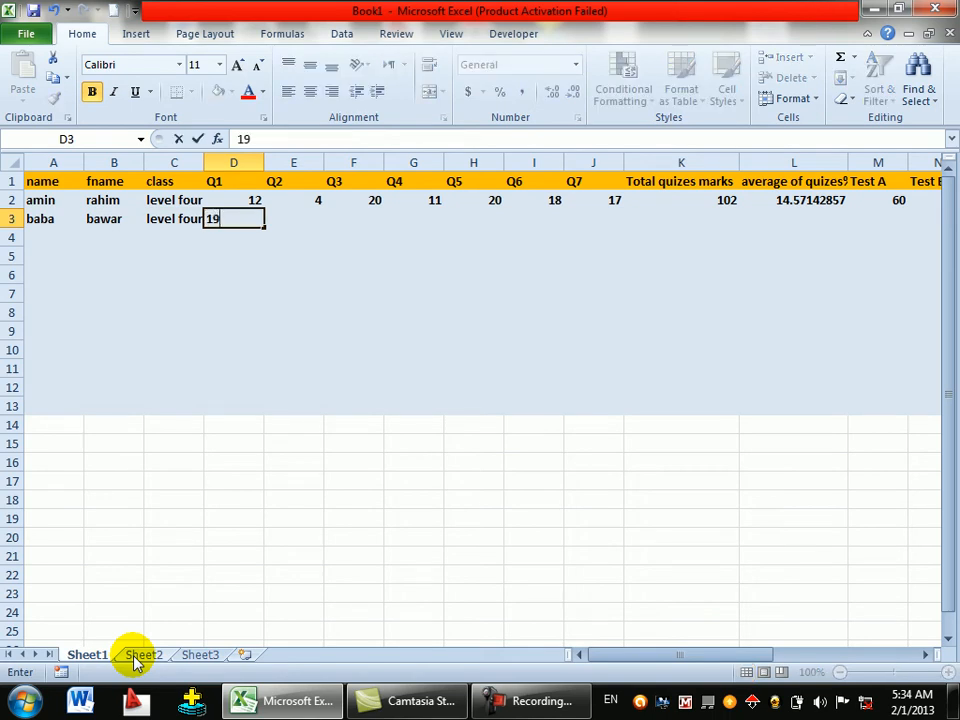
key(Tab)
text(18)
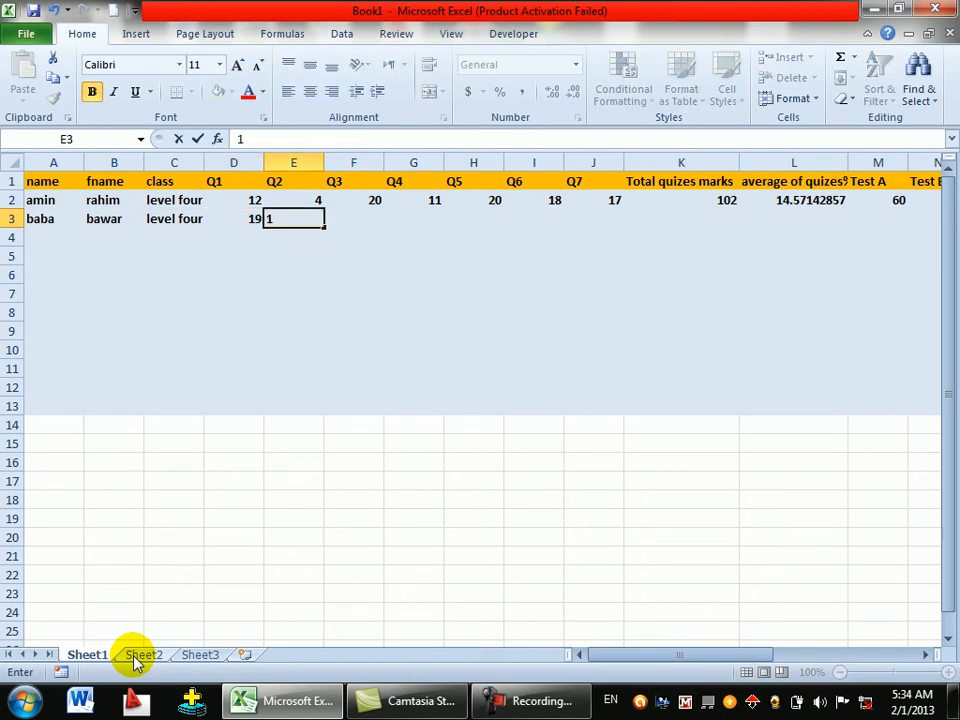
key(Tab)
text(20)
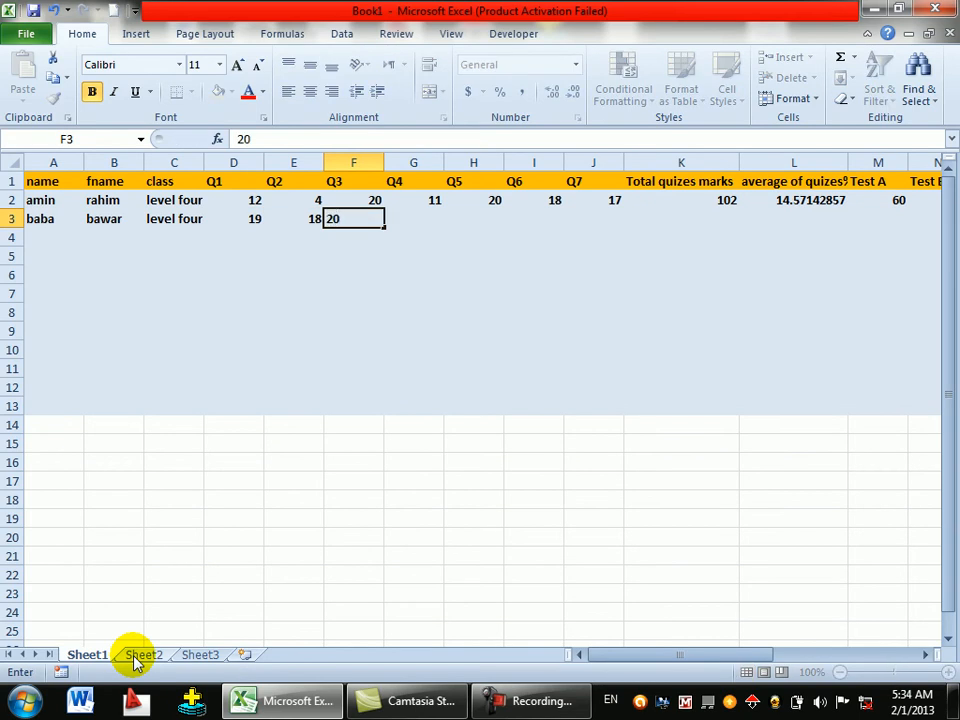
key(Tab)
text(15)
key(Tab)
text(19)
key(Tab)
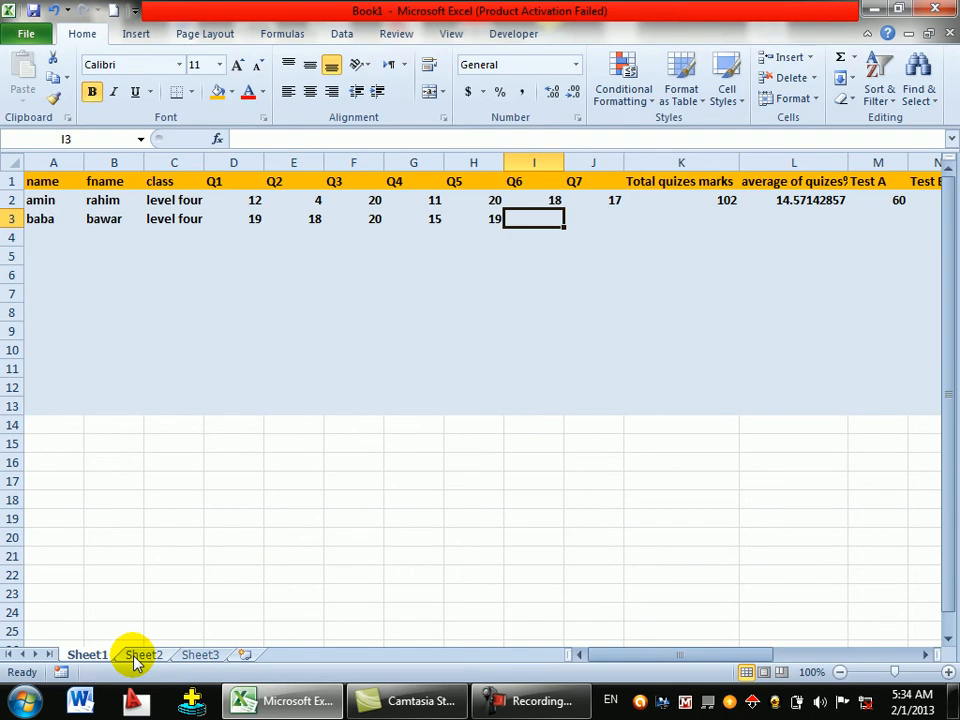
text(20)
key(Tab)
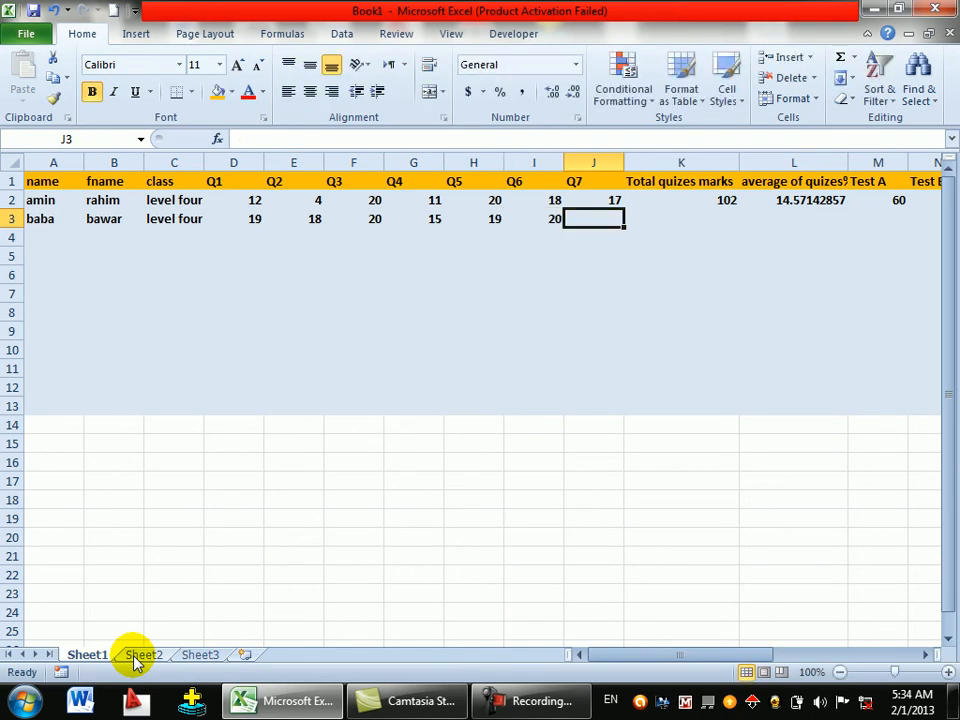
text(20)
key(Tab)
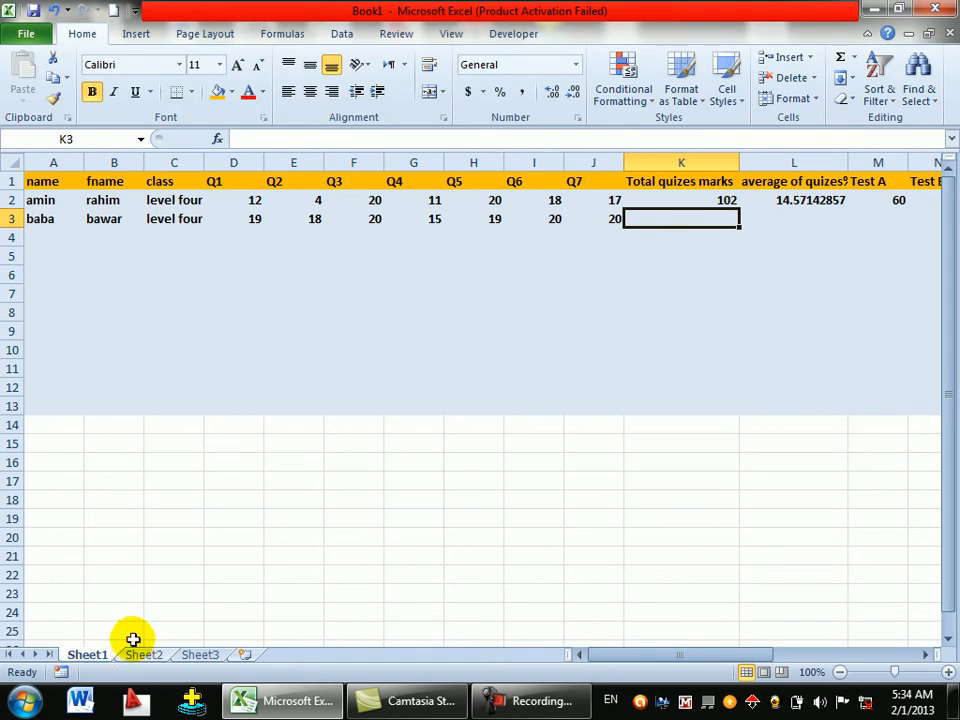
- Fill the quiz total (K2) and quiz average (L2) formulas down to row 13
click(700, 199)
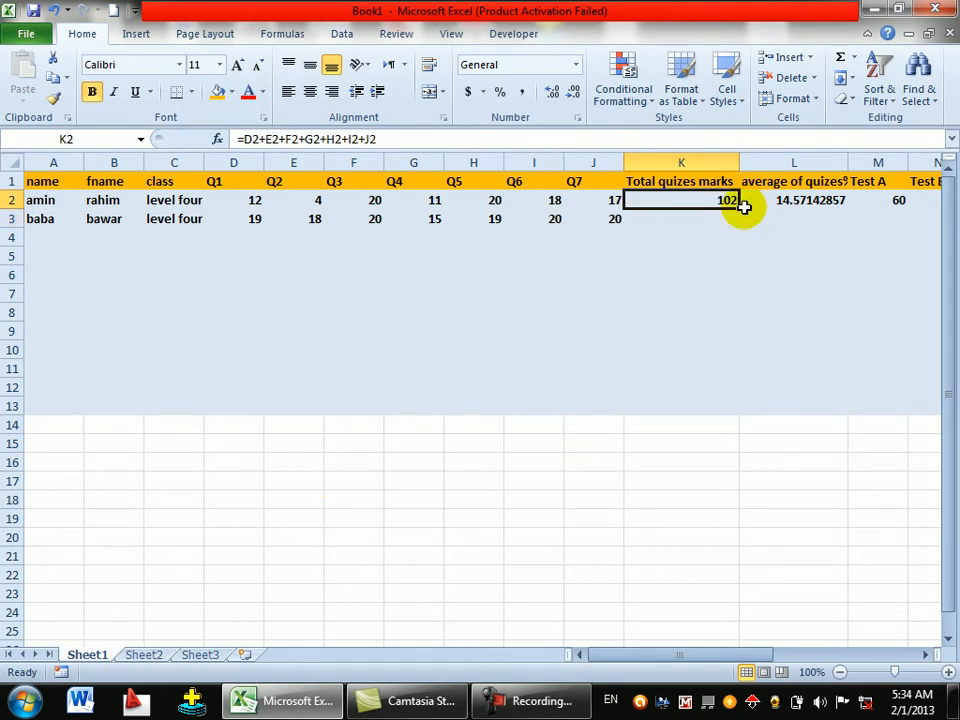
drag(738, 207, 729, 410)
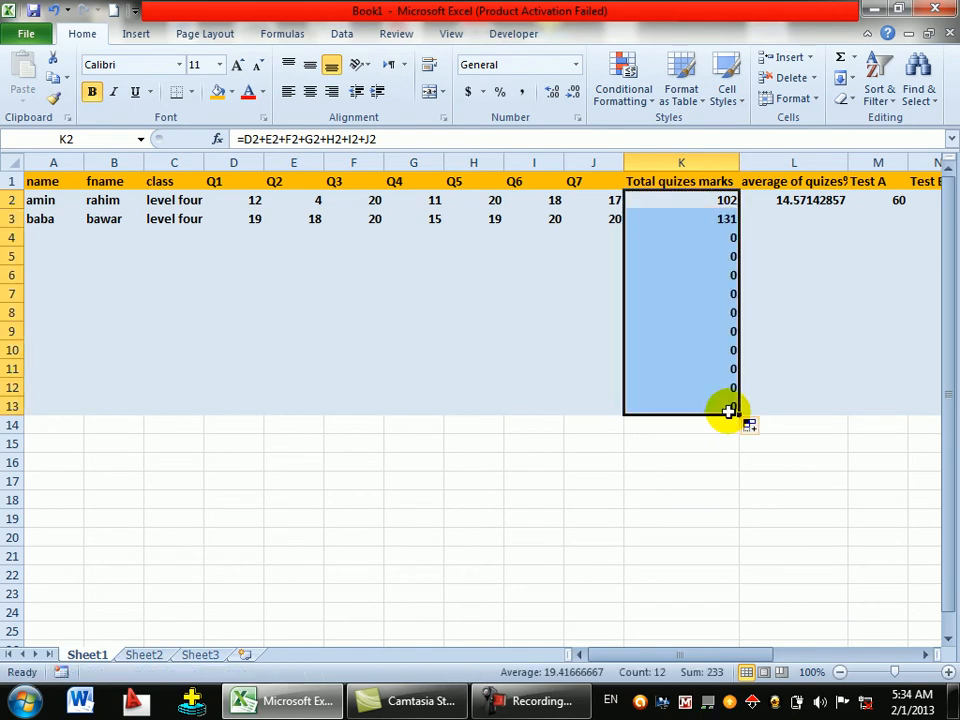
click(785, 219)
click(822, 200)
drag(848, 207, 827, 407)
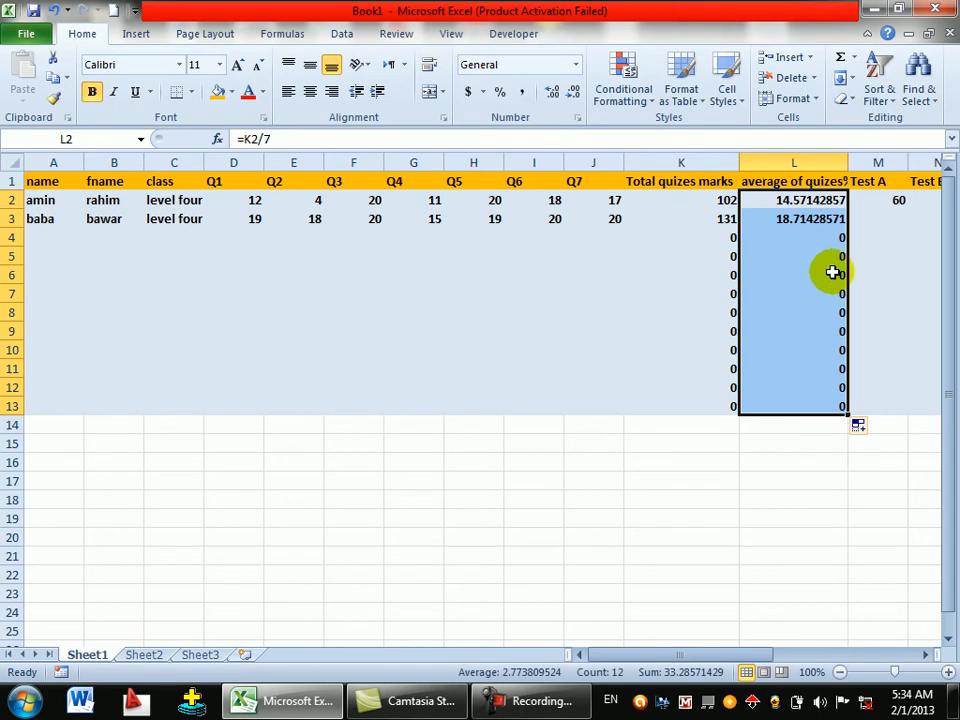
- Enter Test A 90, Test B 99 and Test C 80 in row 3
click(892, 214)
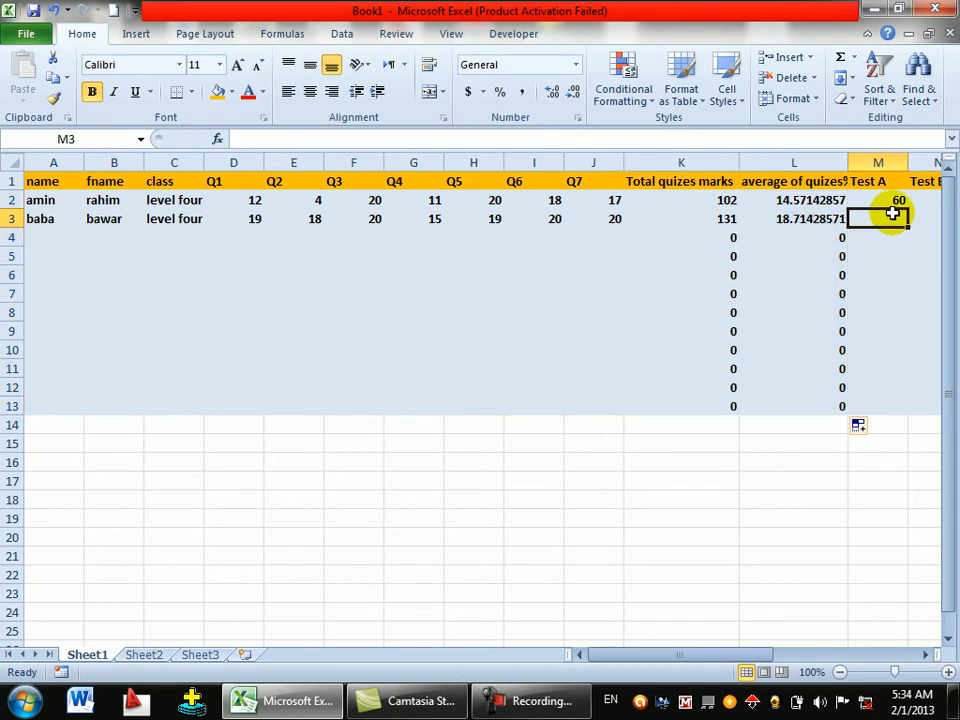
text(90)
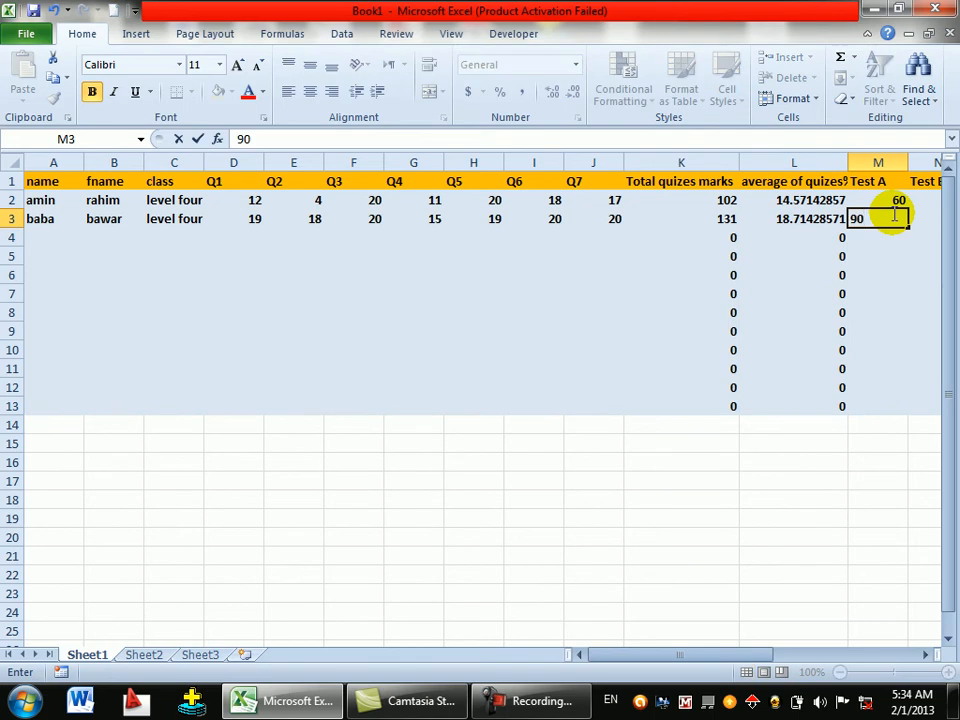
key(Tab)
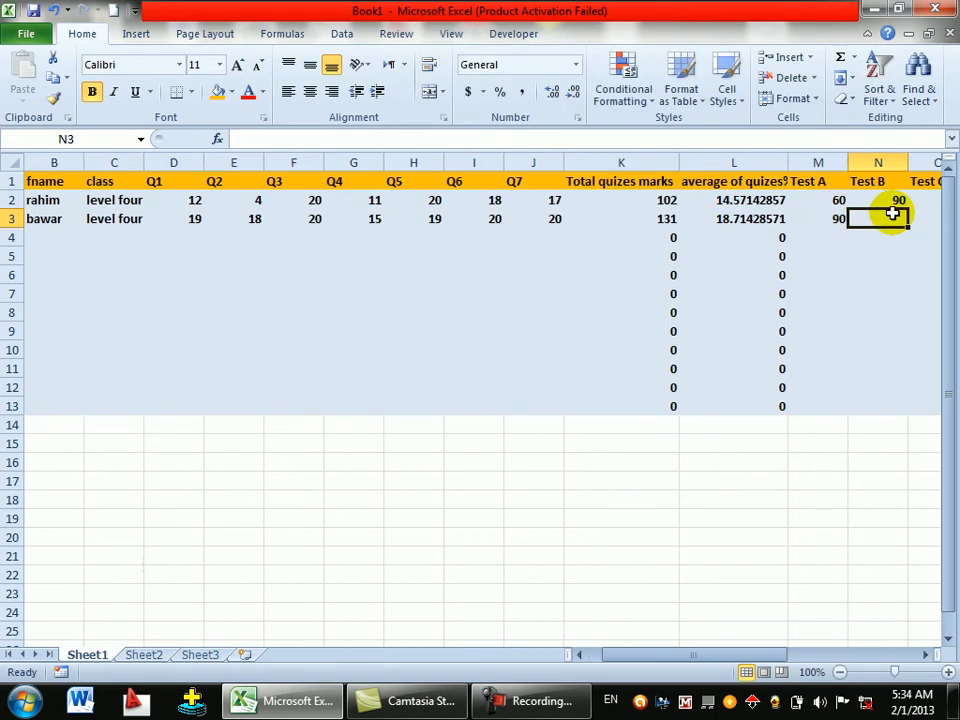
text(99)
key(Tab)
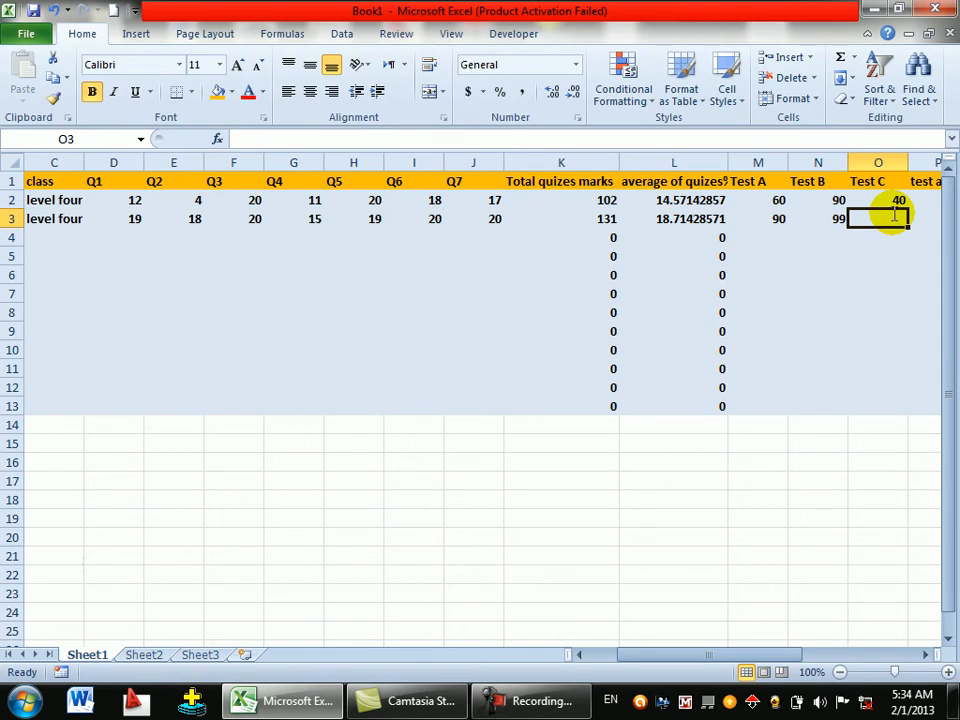
text(80)
key(Tab)
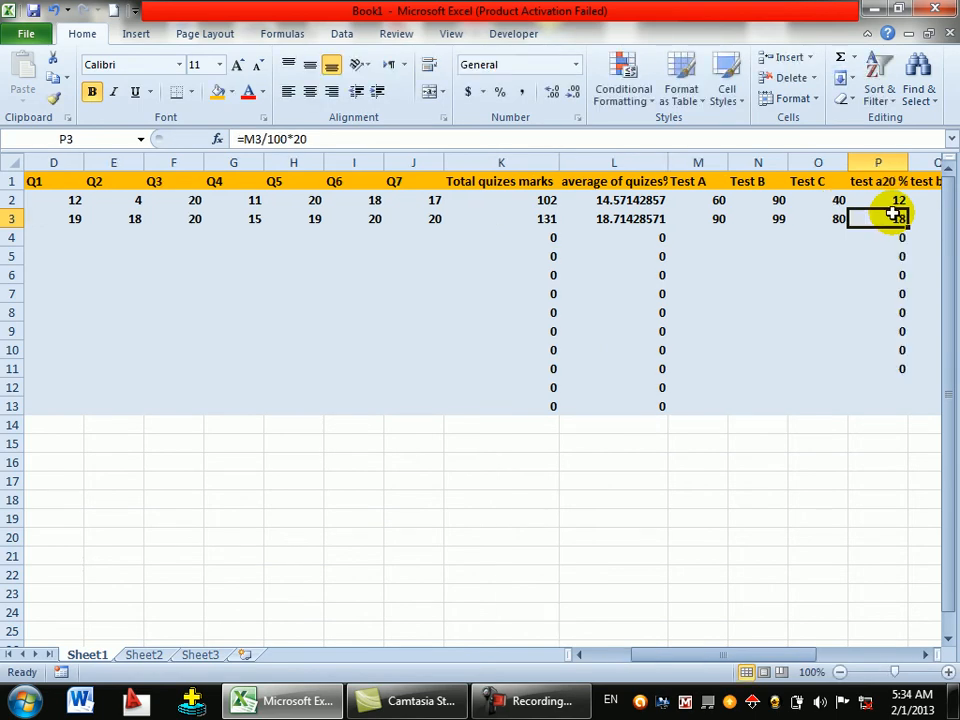
- Enter HW 10 and CP 10 for row 3, giving total 92.5142857, pass, grade A
key(Tab)
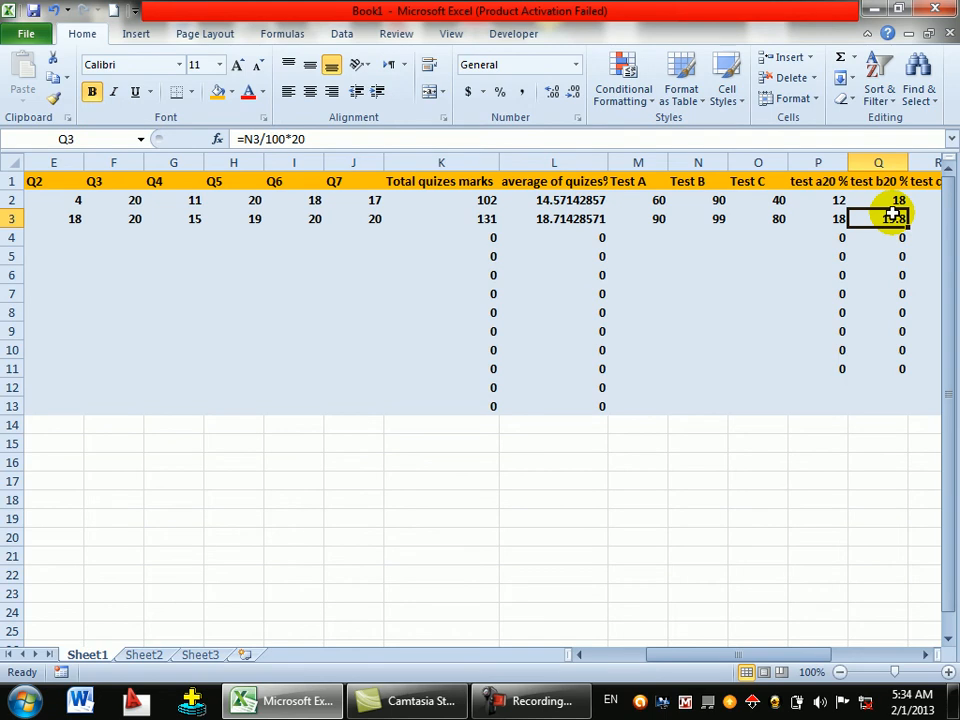
key(Tab)
key(Tab)
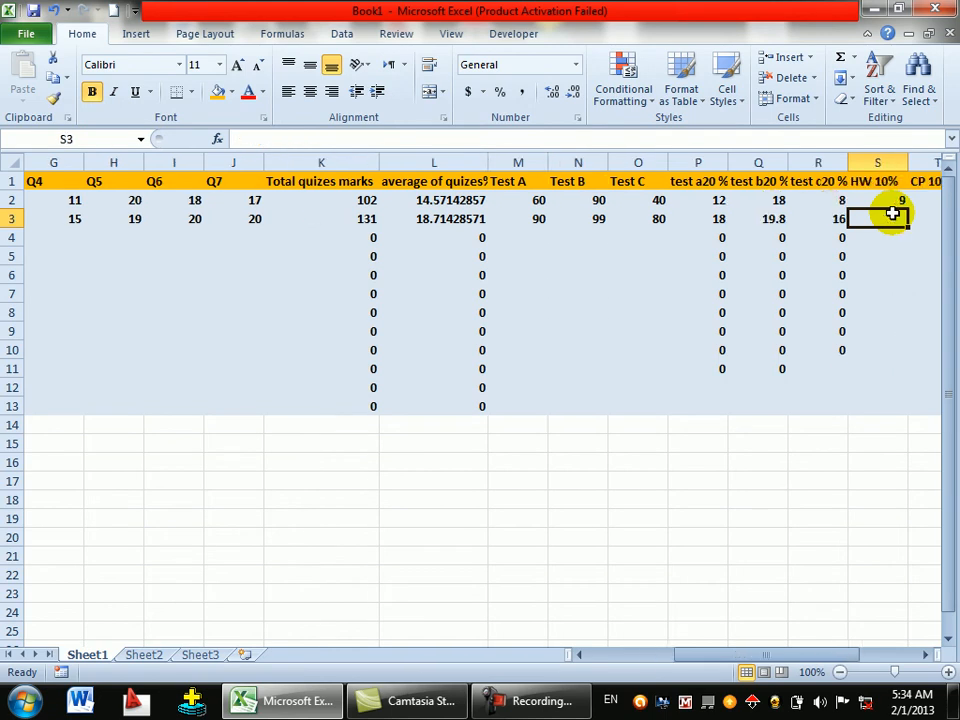
text(10)
key(Tab)
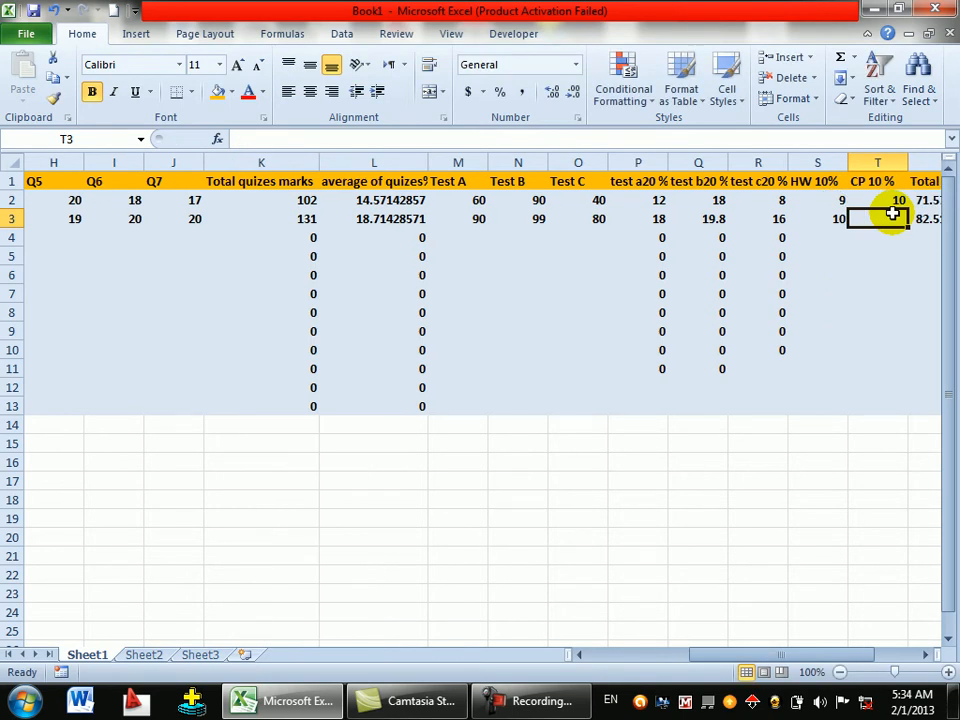
text(10)
key(Tab)
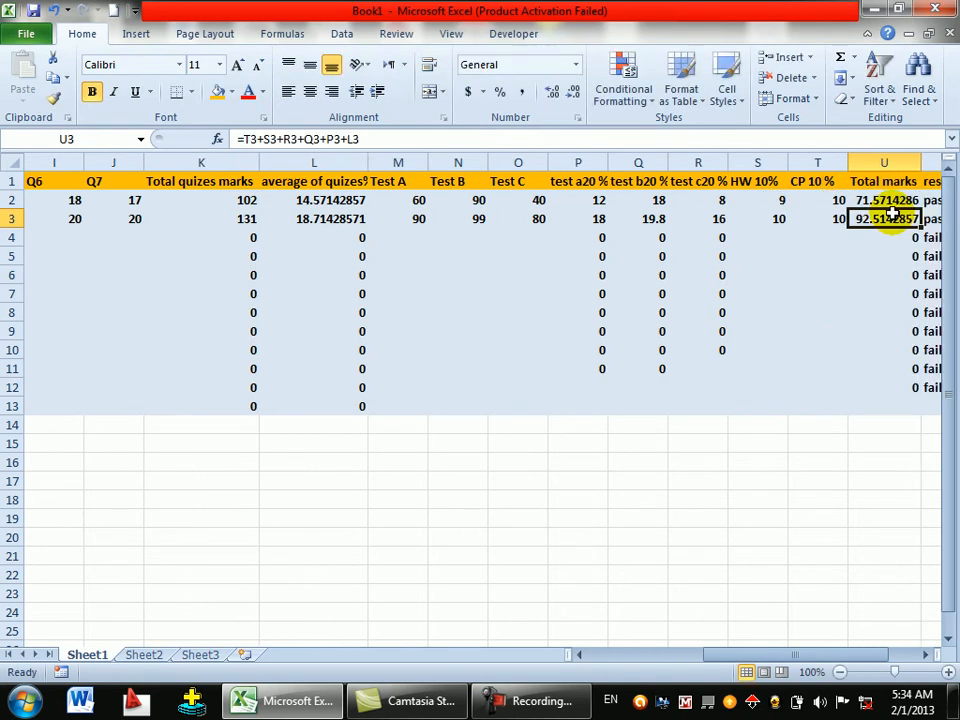
key(Tab)
key(Tab)
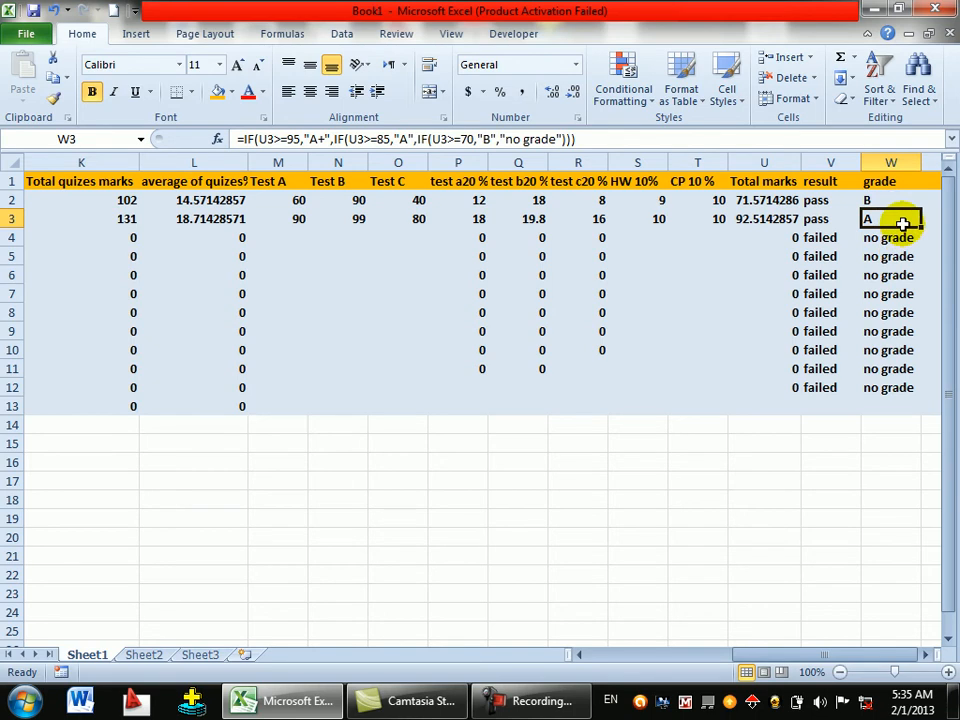
key(Down)
key(Left)
key(Left)
key(Left)
key(Left)
key(Left)
key(Left)
key(Left)
key(Left)
key(Left)
key(Left)
key(Left)
key(Left)
key(Left)
key(Left)
key(Left)
key(Left)
key(Left)
key(Left)
key(Left)
key(Left)
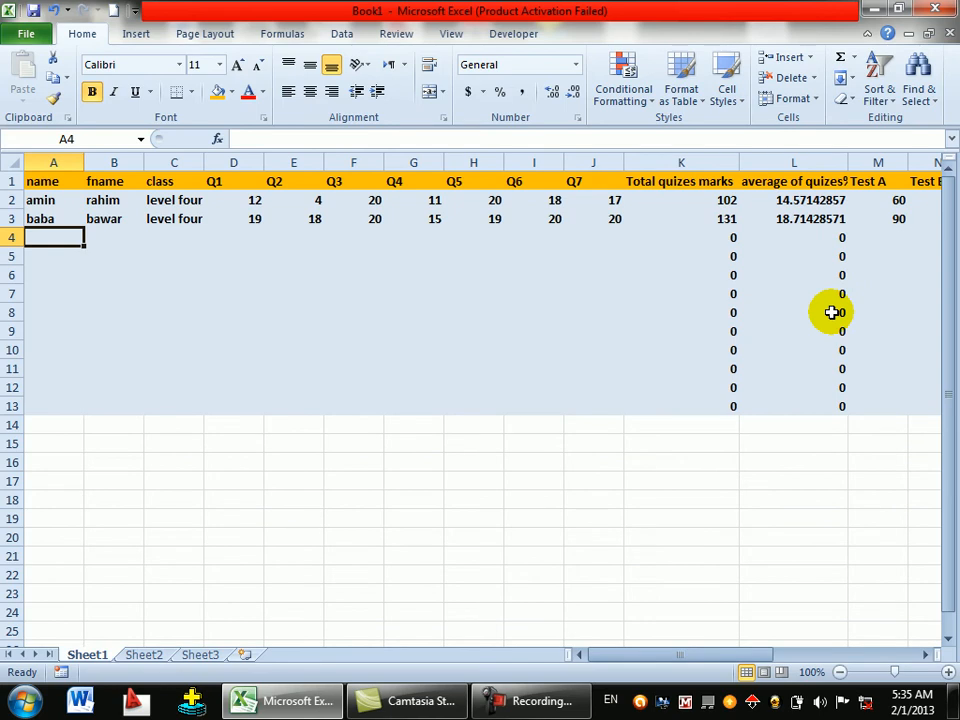
- Enter the third student's first name, surname and class 'level four' in row 4
key(Tab)
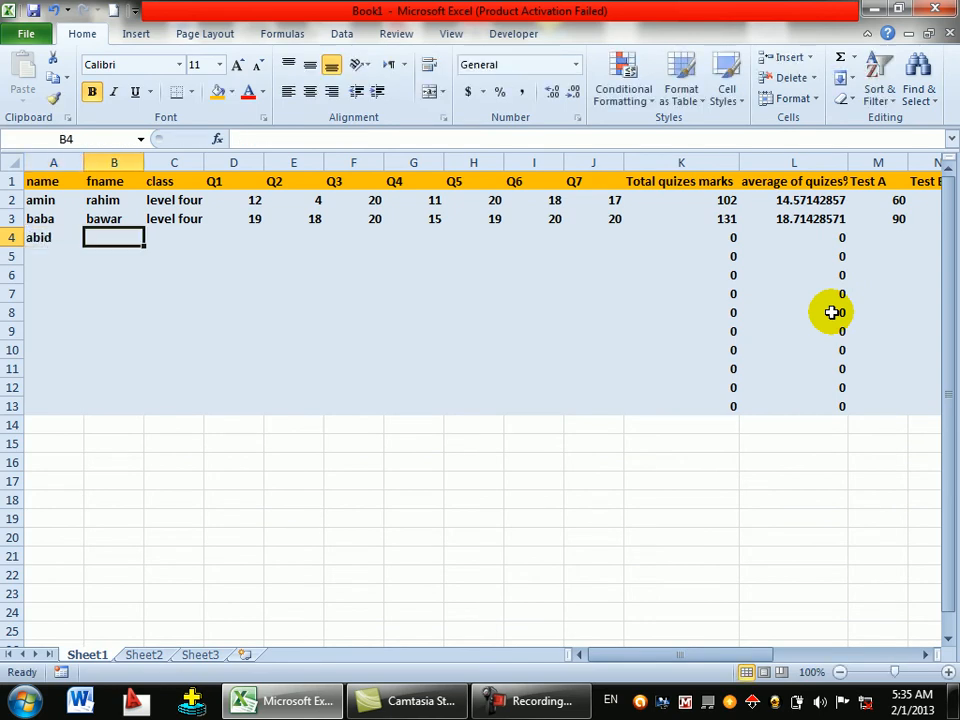
key(Tab)
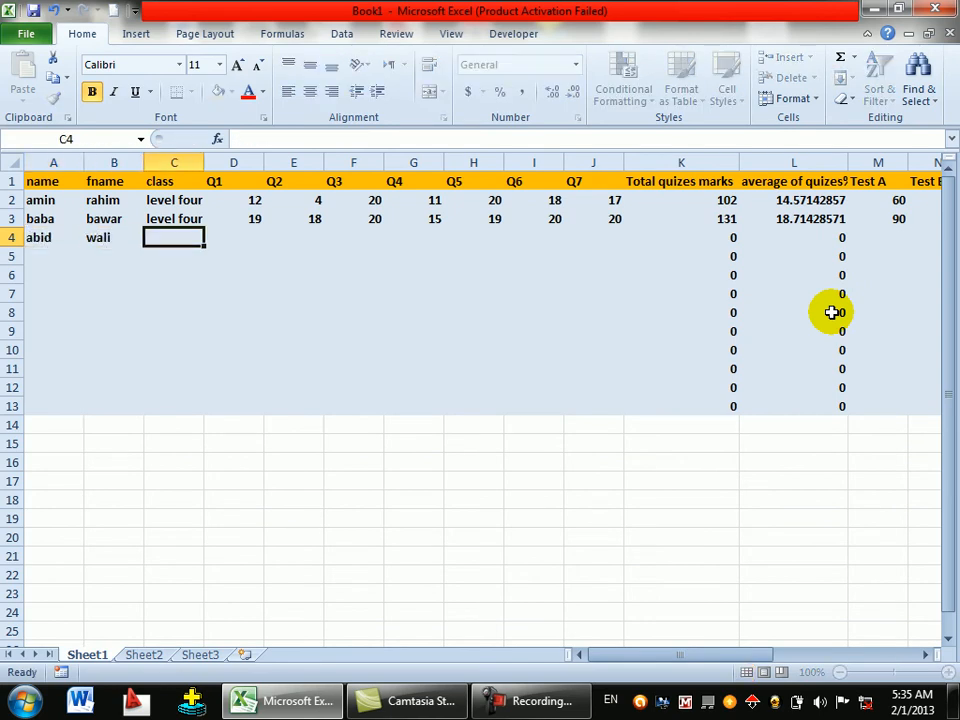
text(level four)
key(Tab)
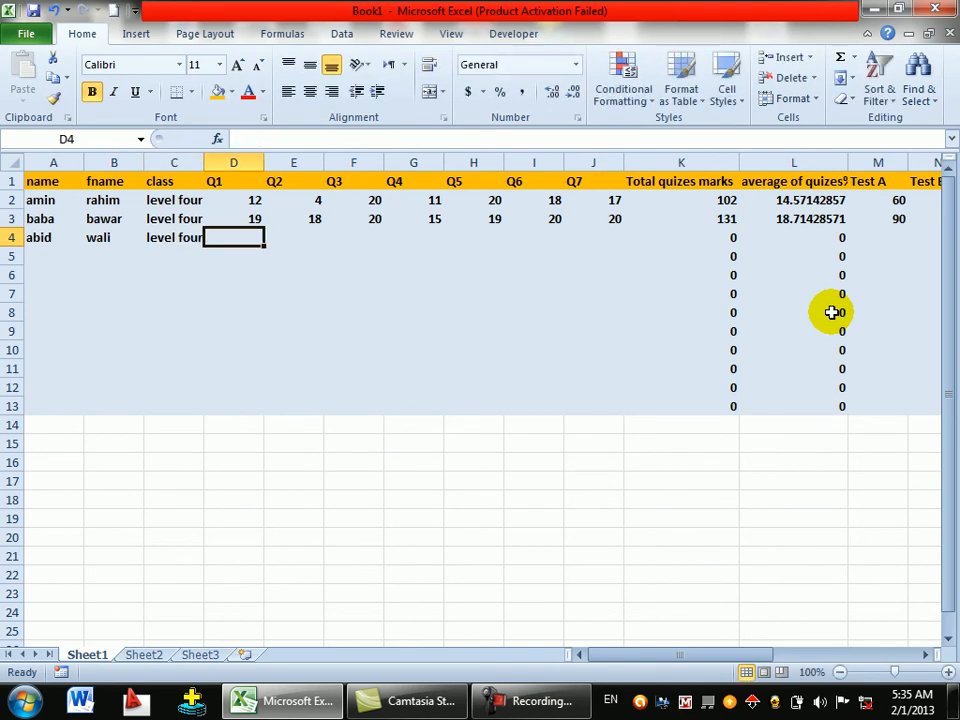
- Enter quiz marks 20, 20, 20, 17, 18, 19, 20 for Q1–Q7
text(20)
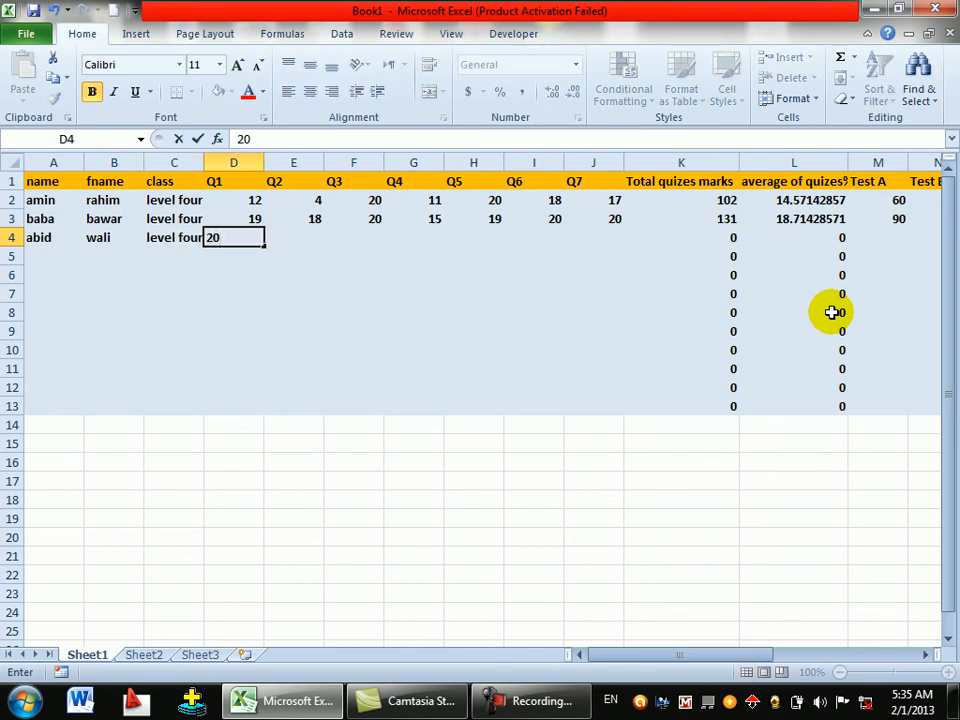
key(Tab)
text(20)
key(Tab)
text(2)
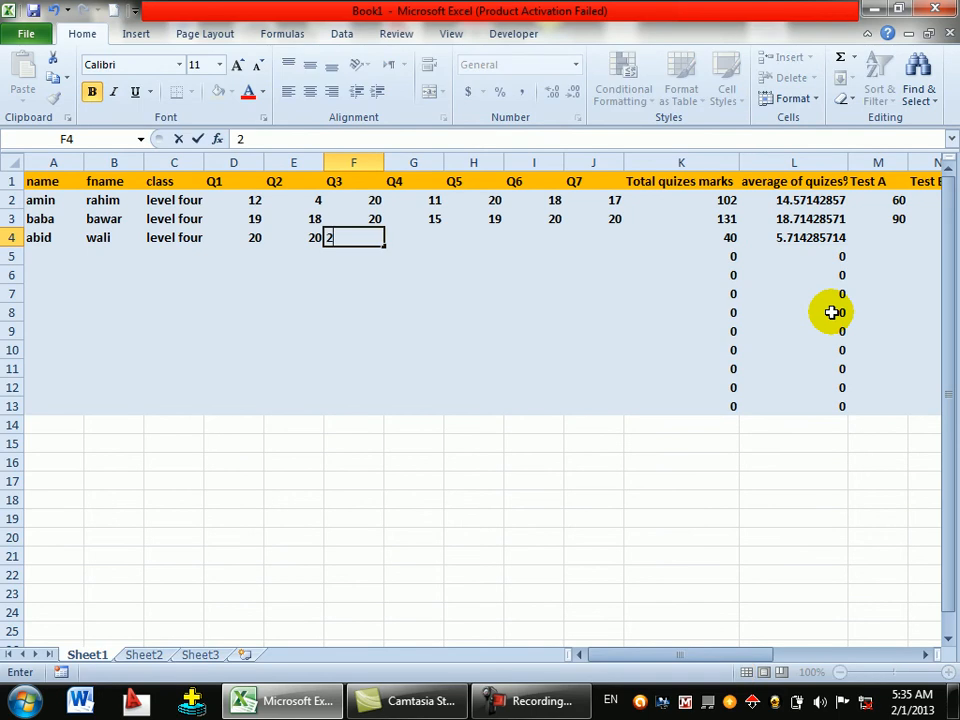
text(0)
key(Tab)
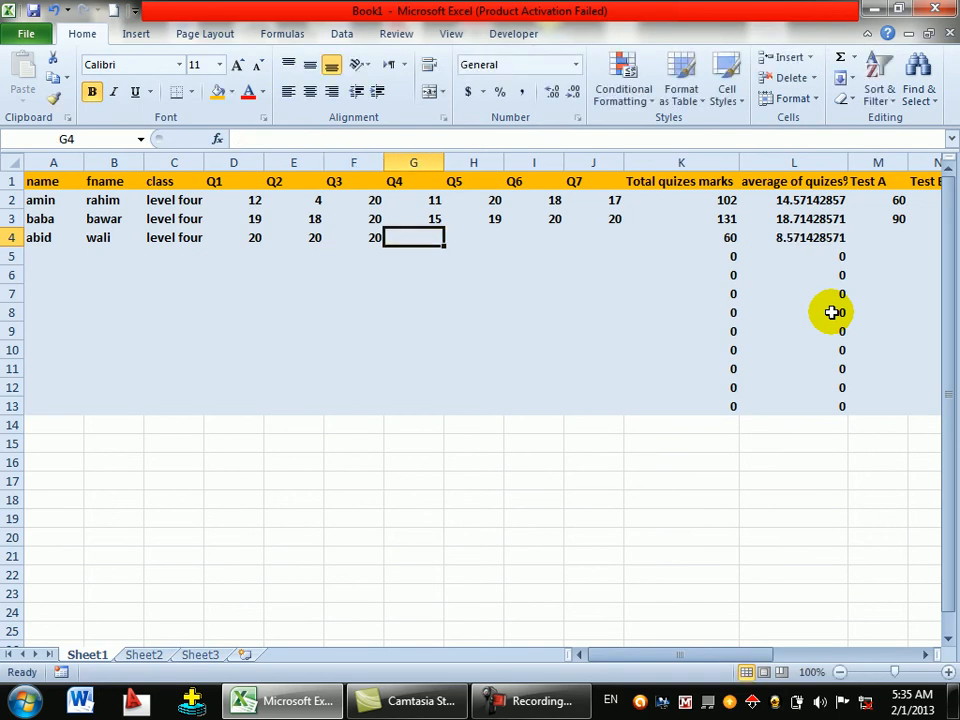
text(17)
key(Tab)
text(1)
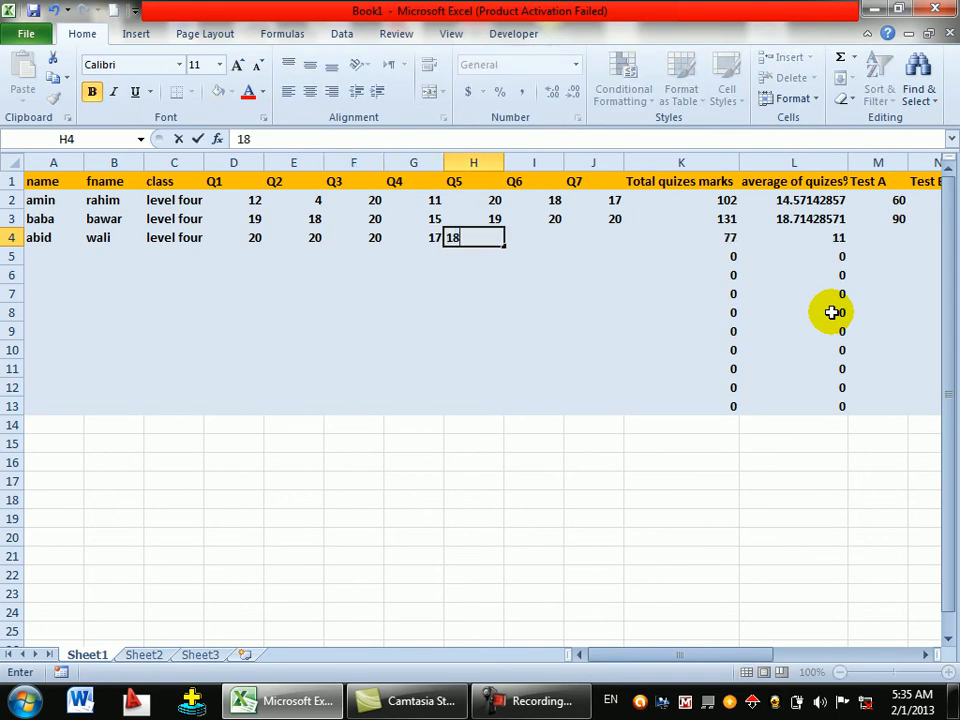
text(8)
key(Tab)
text(19)
key(Tab)
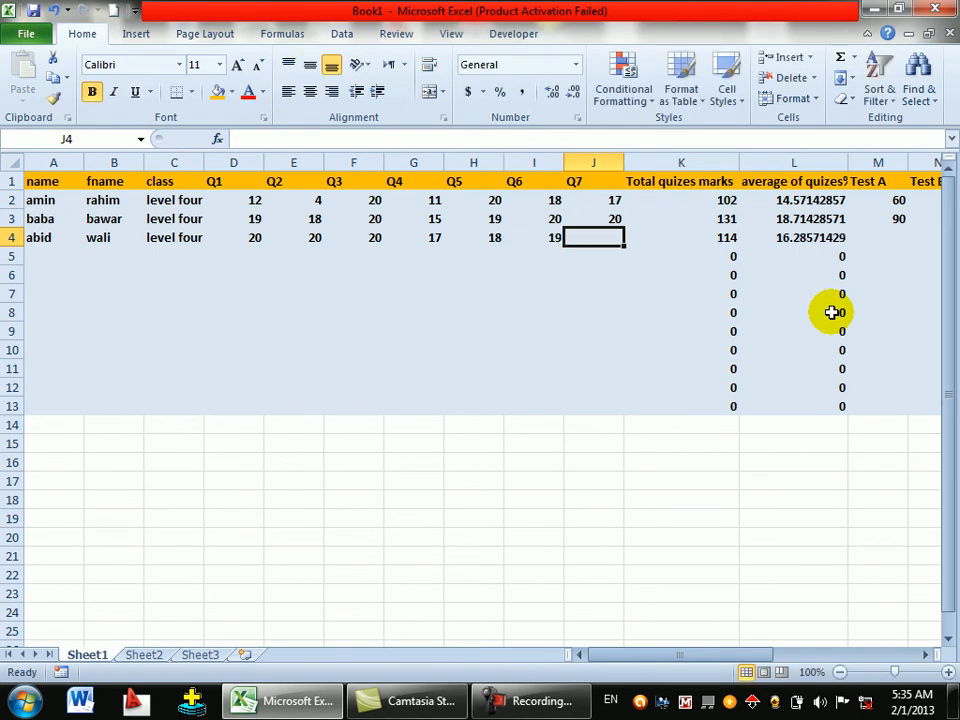
text(20)
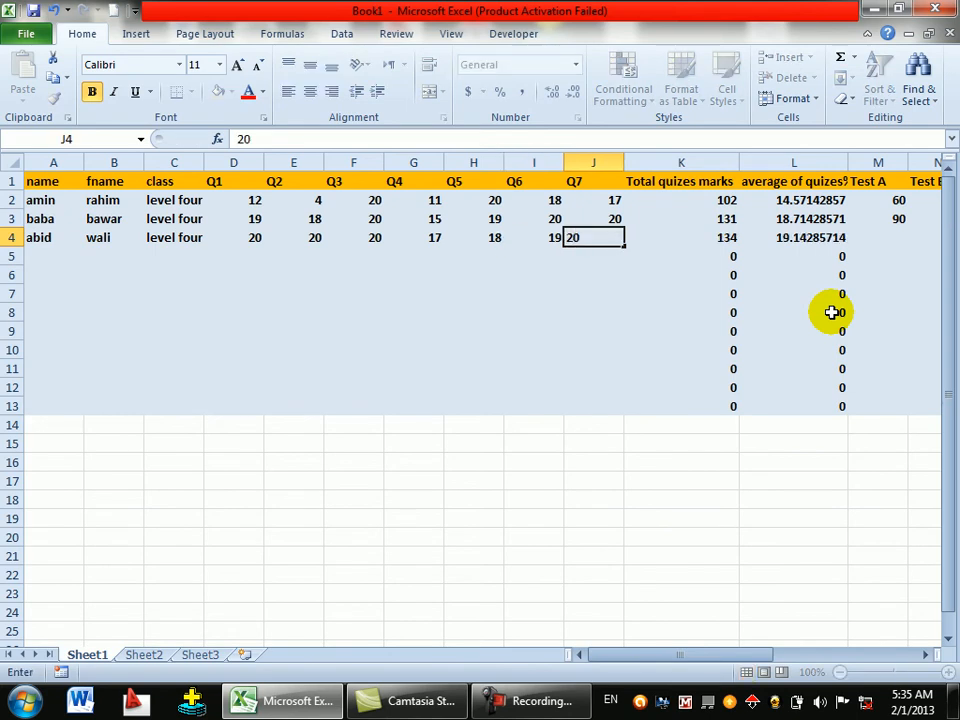
key(Tab)
key(Tab)
key(Tab)
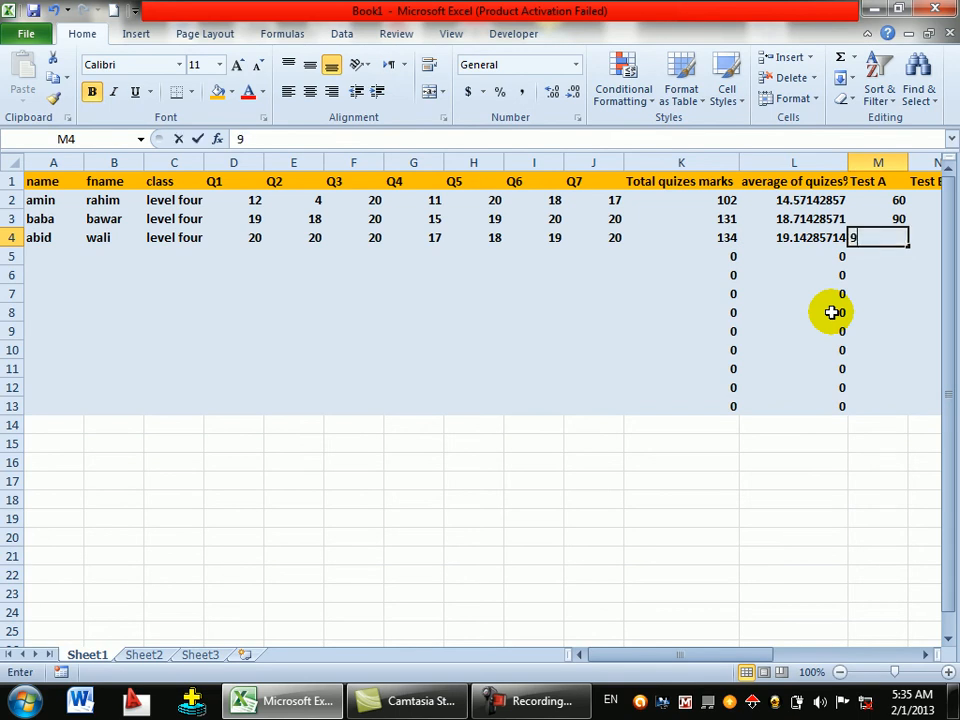
- Enter 99 for both Test A and Test B
text(99)
key(Tab)
text(99)
key(Tab)
- Enter Test C 99, HW 10 and CP 10 in row 4, totalling 98.5428571 with pass
text(99)
key(Tab)
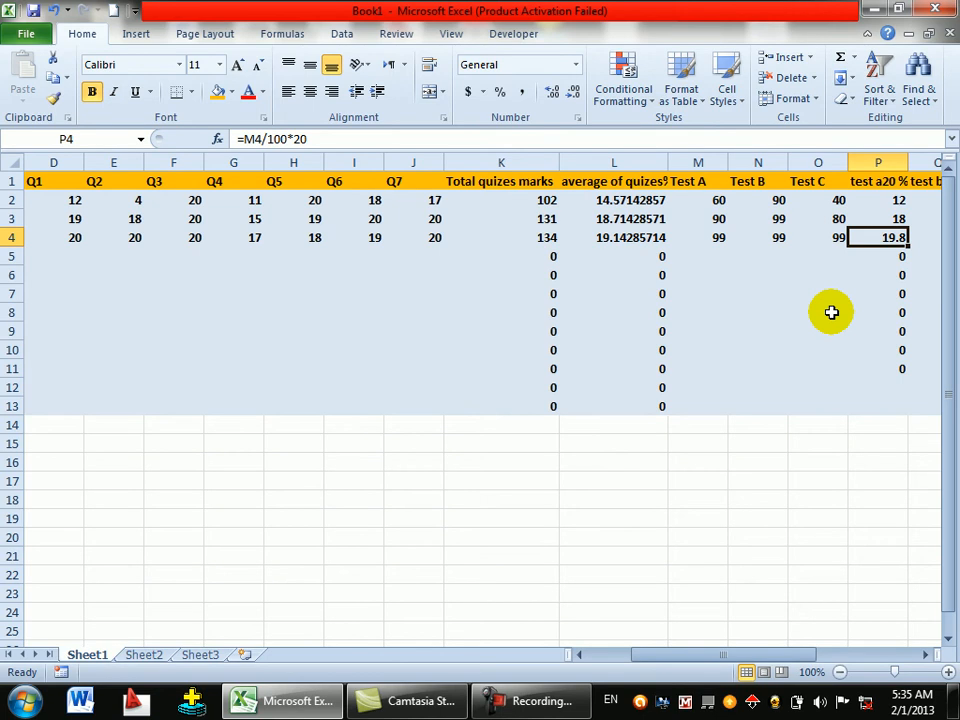
key(Tab)
key(Tab)
key(Tab)
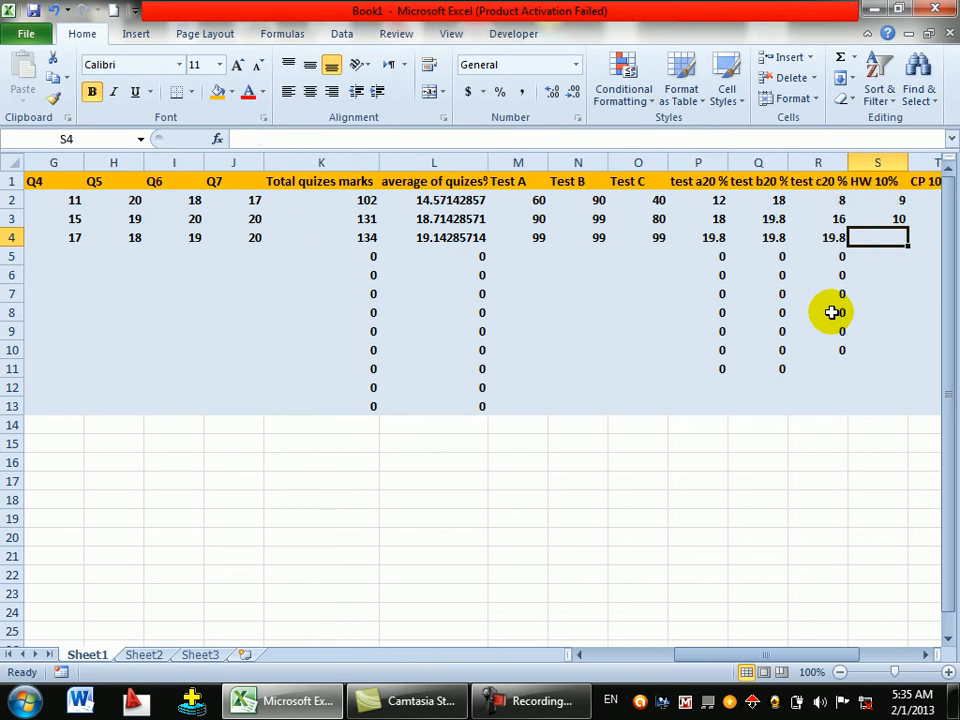
text(10)
key(Tab)
text(10)
key(Tab)
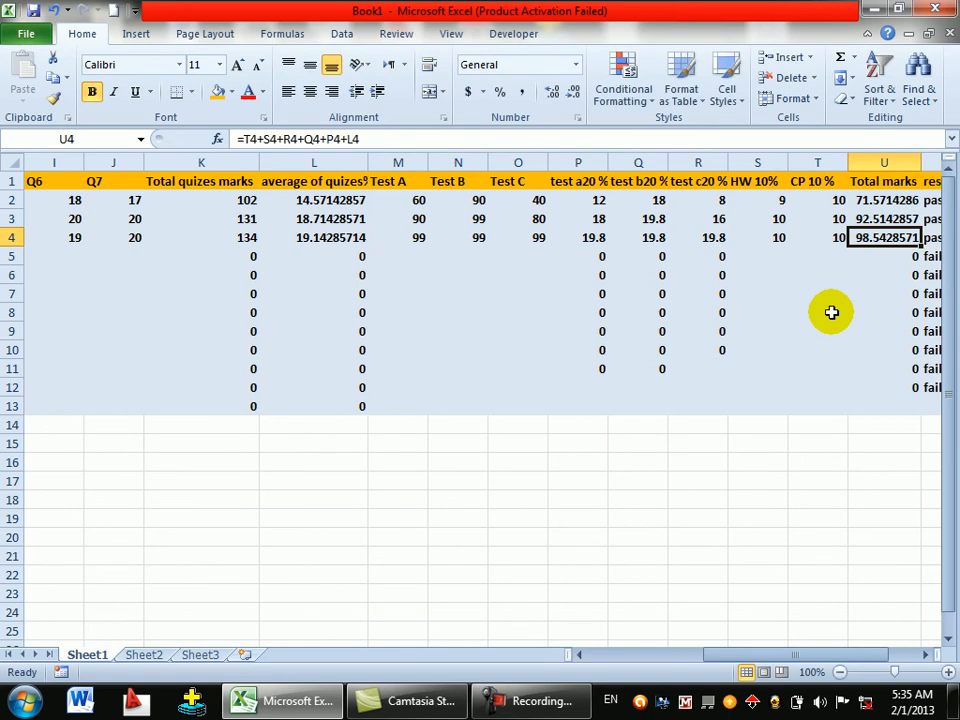
key(Tab)
key(Tab)
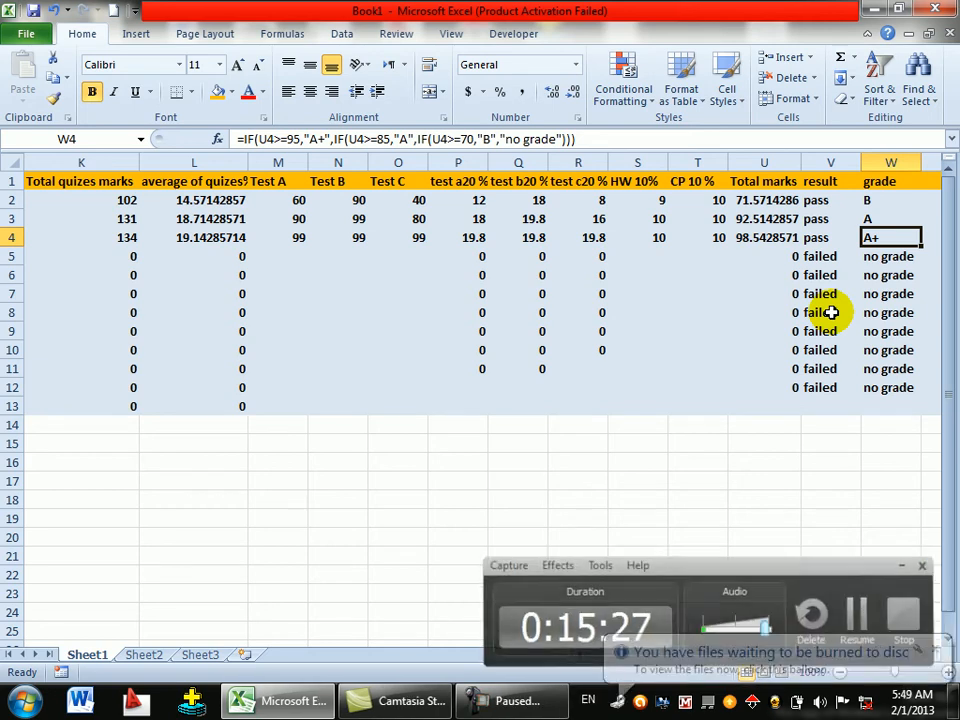
- In row 5, enter the fourth student's first name, surname and class 'level four'
key(Down)
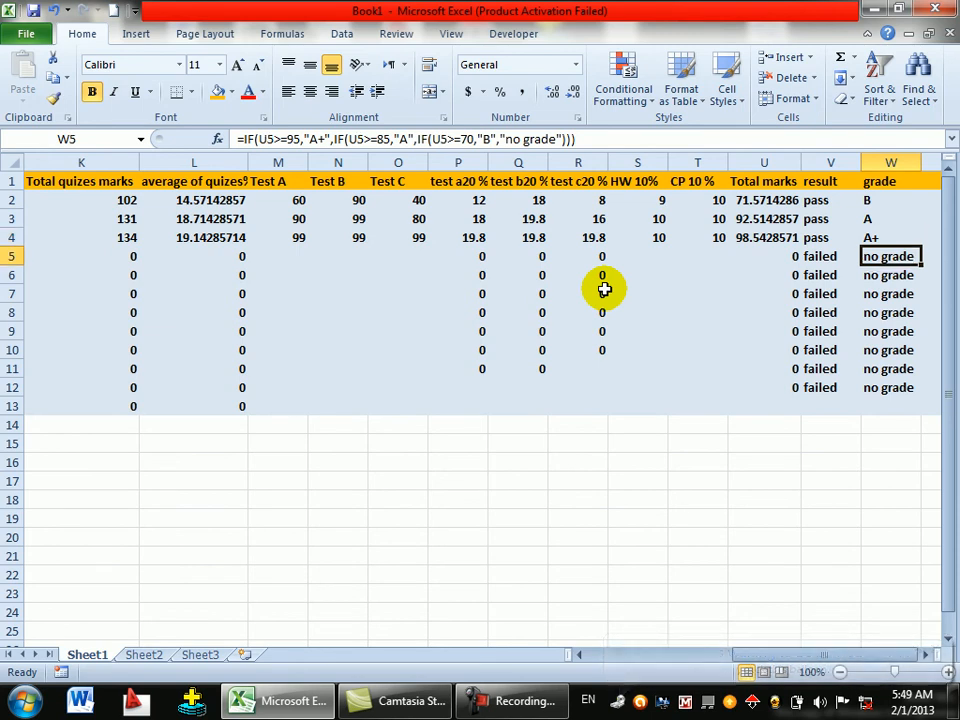
key(Left)
key(Left)
key(Home)
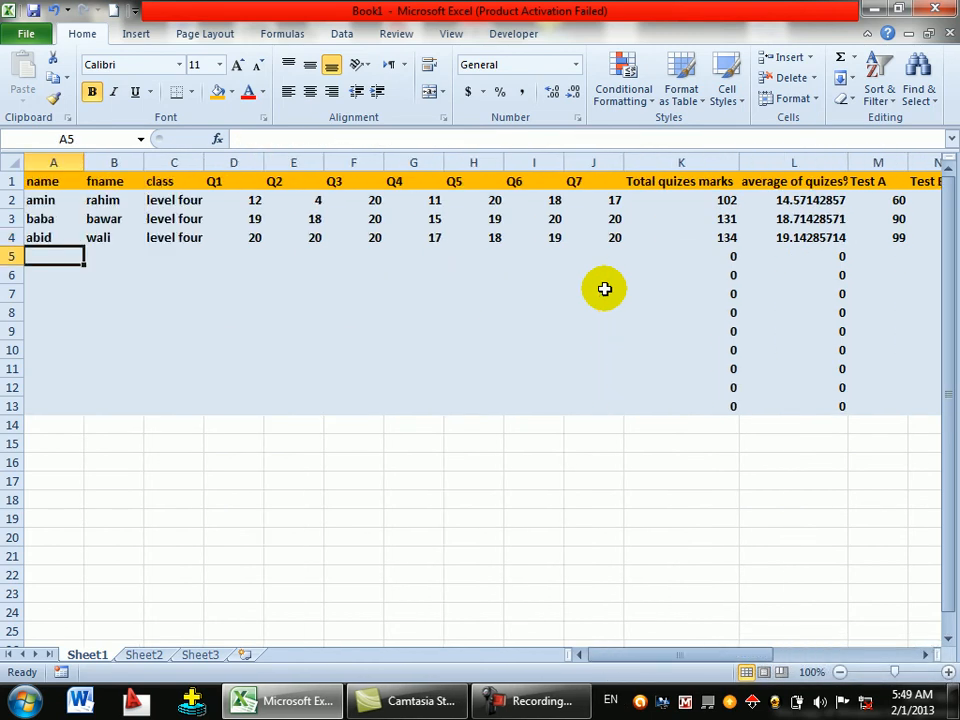
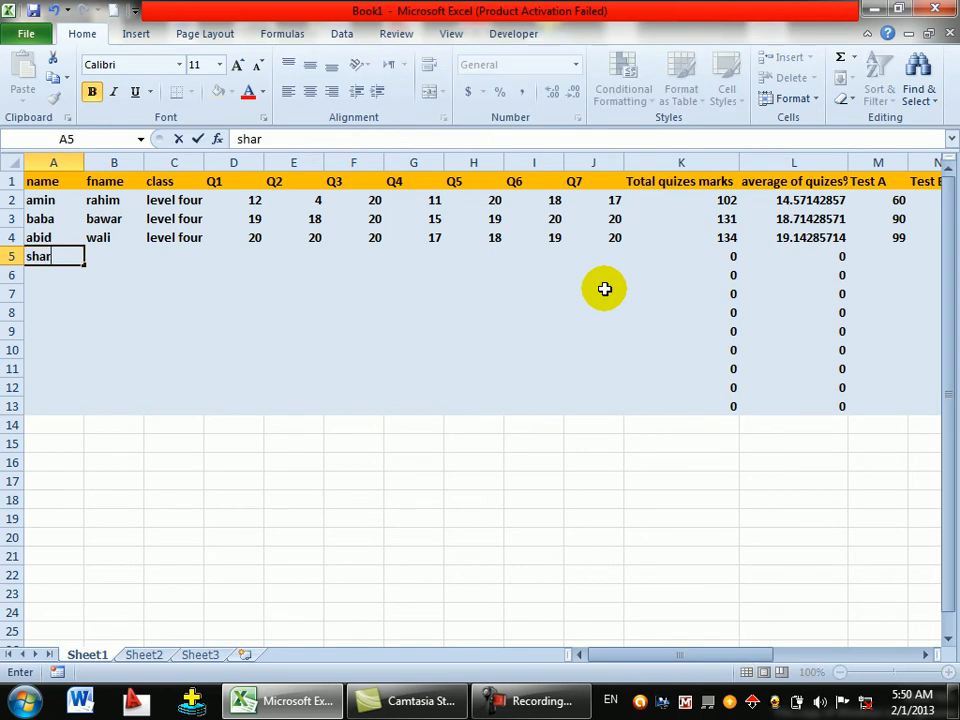
key(Tab)
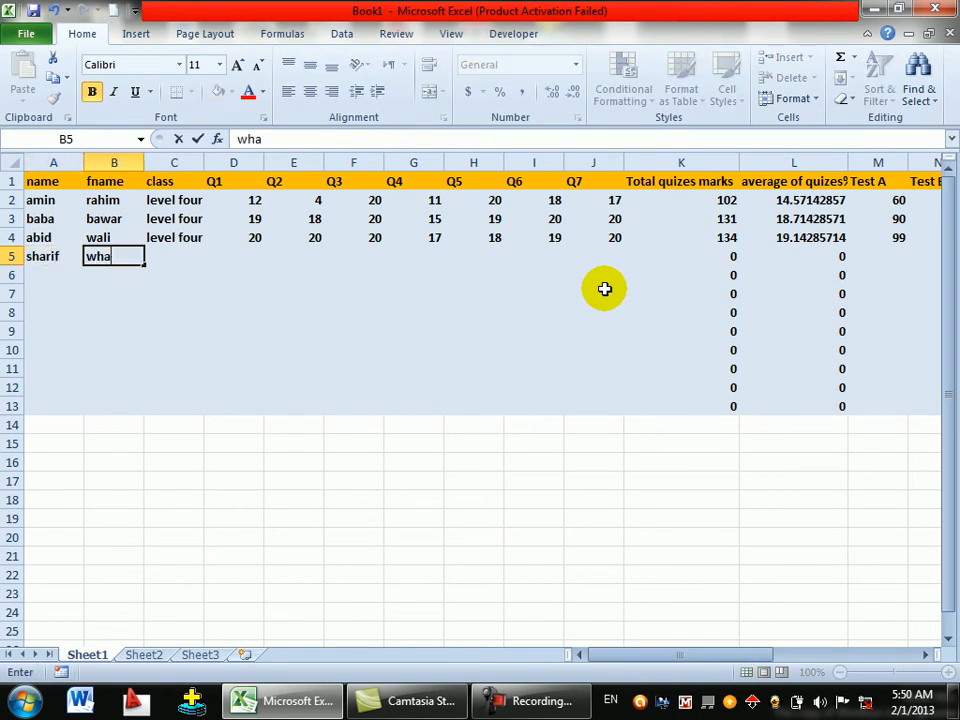
key(Tab)
text(level four)
key(Tab)
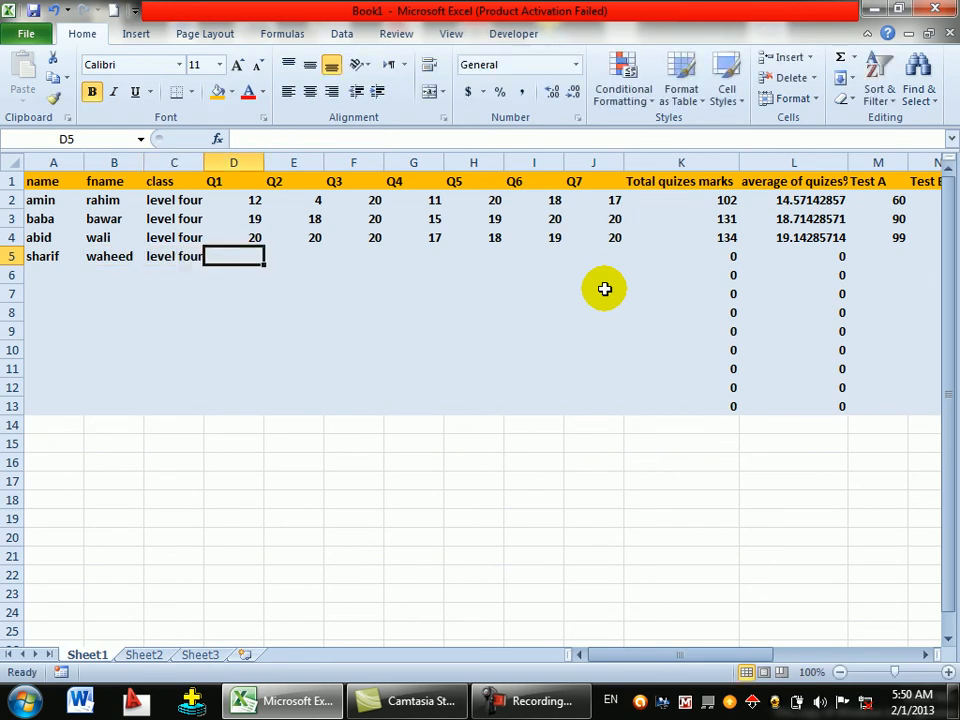
- Enter quiz marks 12, 11, 5, 8, 9, 7, 5 for Q1–Q7
text(12)
key(Tab)
text(11)
key(Tab)
text(5)
key(Tab)
text(8)
key(Tab)
text(9)
key(Tab)
text(7)
key(Tab)
text(5)
key(Tab)
key(Tab)
key(Tab)
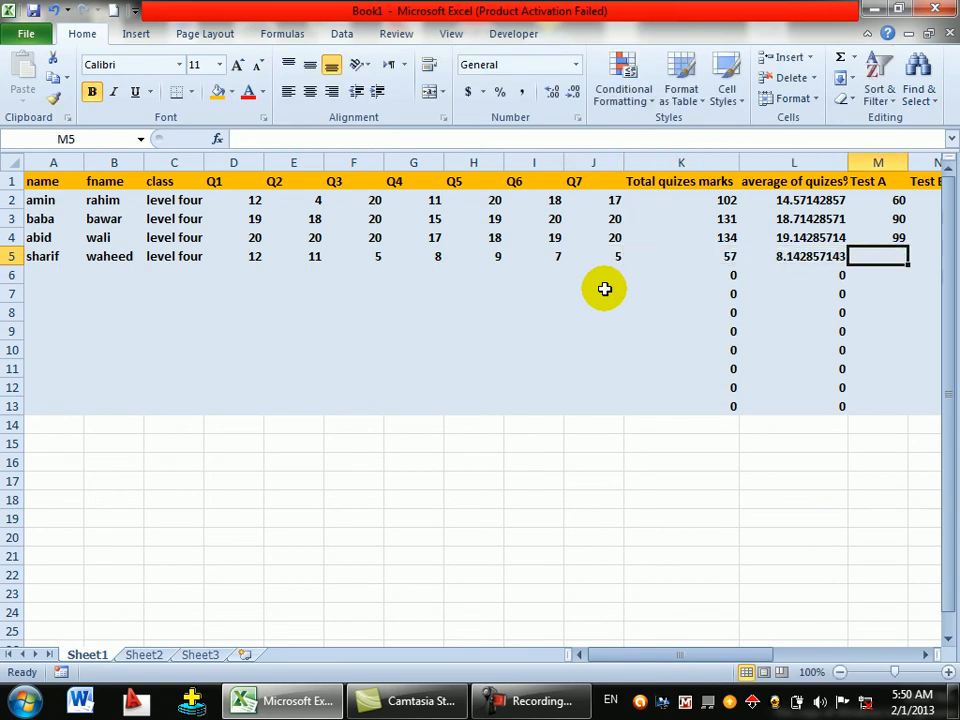
- Enter the row 5 test marks: Test A 55, Test B 77, Test C 44
text(55)
key(Tab)
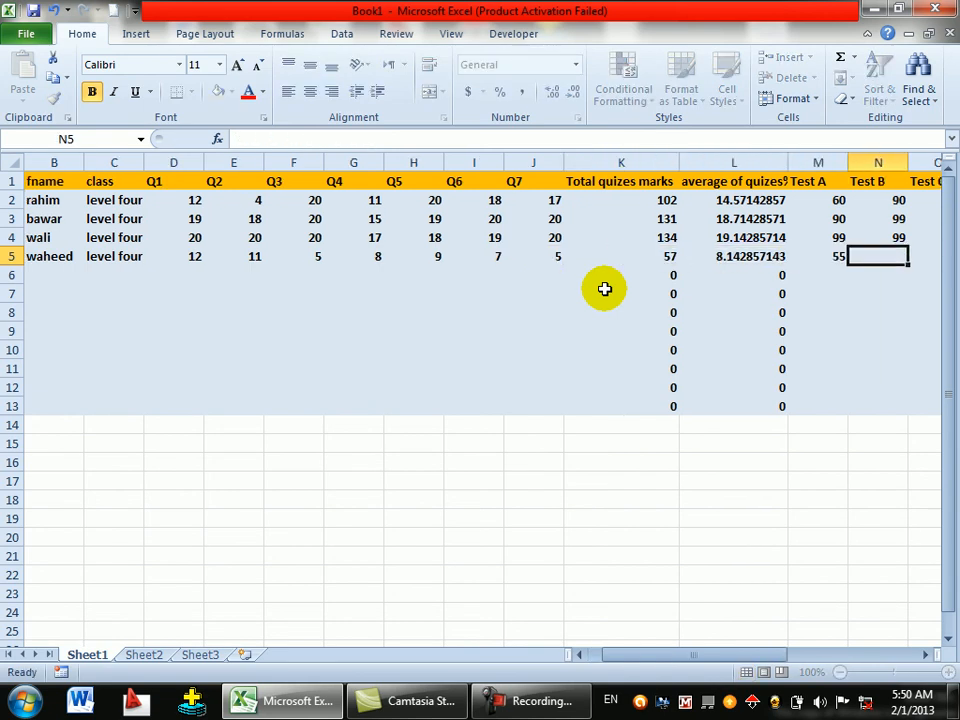
text(77)
key(Tab)
text(44)
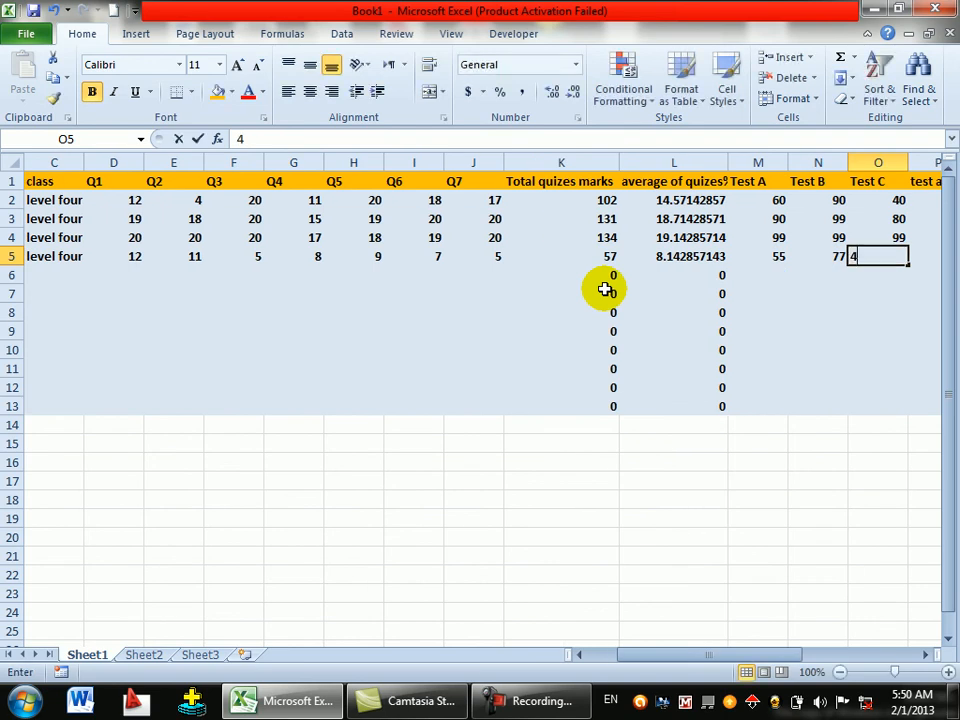
key(Tab)
- Undo the accidental overwrite in P5 to restore the original Test A 20% formula
text(6)
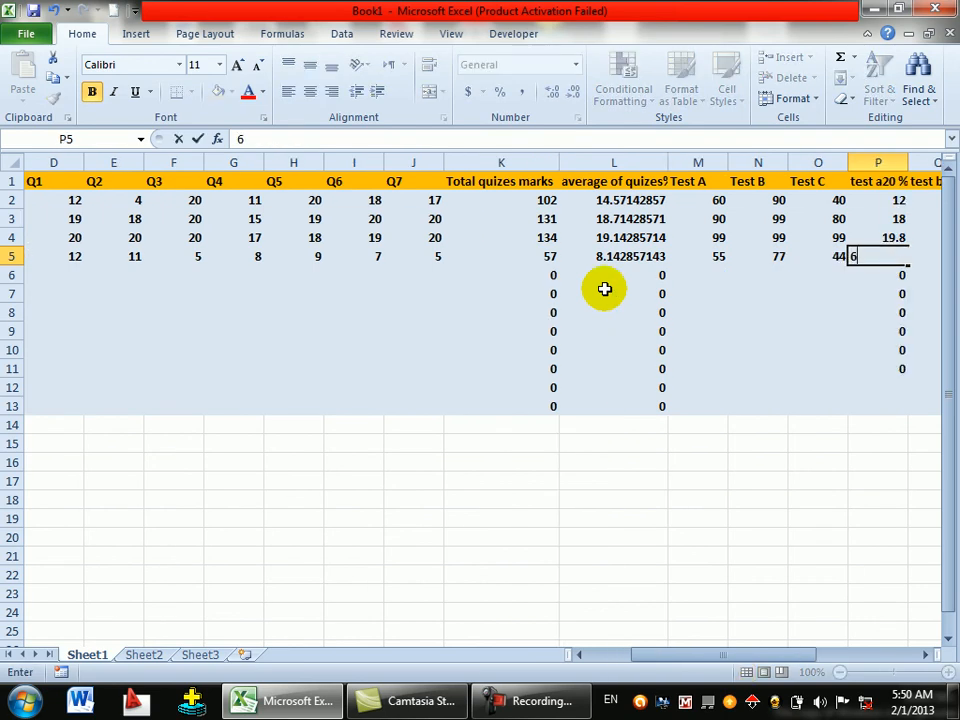
key(BackSpace)
text(=M5/100*20)
key(Right)
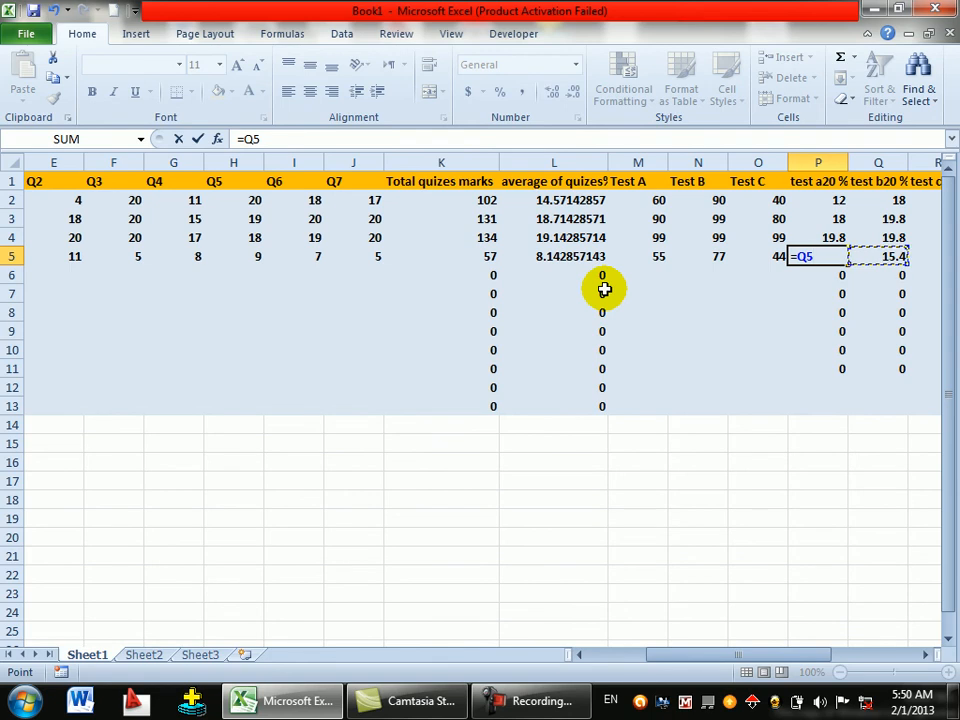
key(Return)
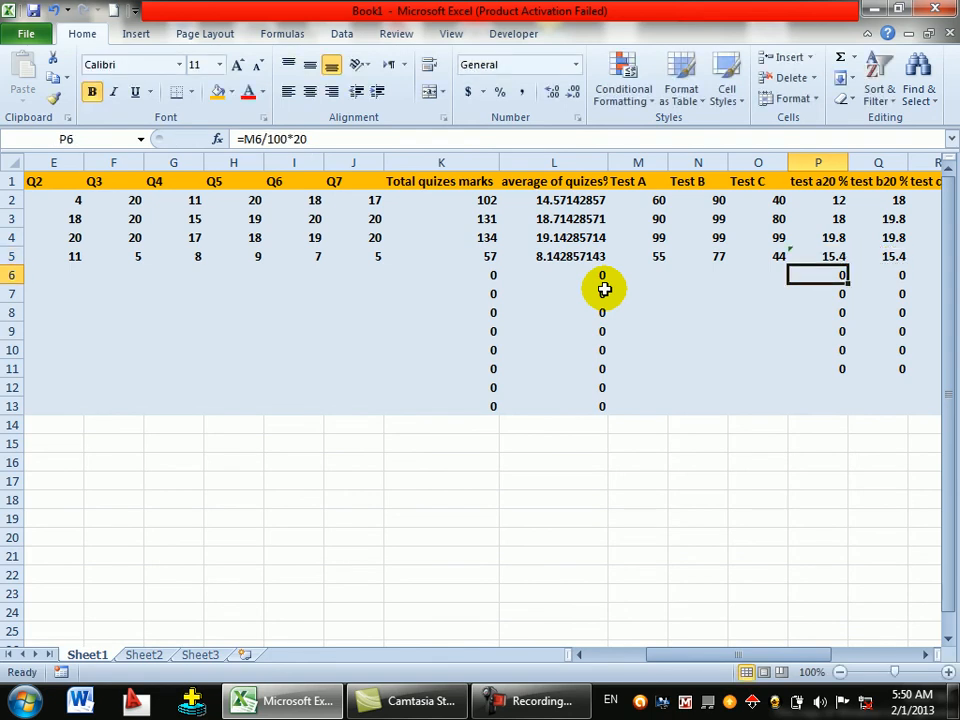
key(Up)
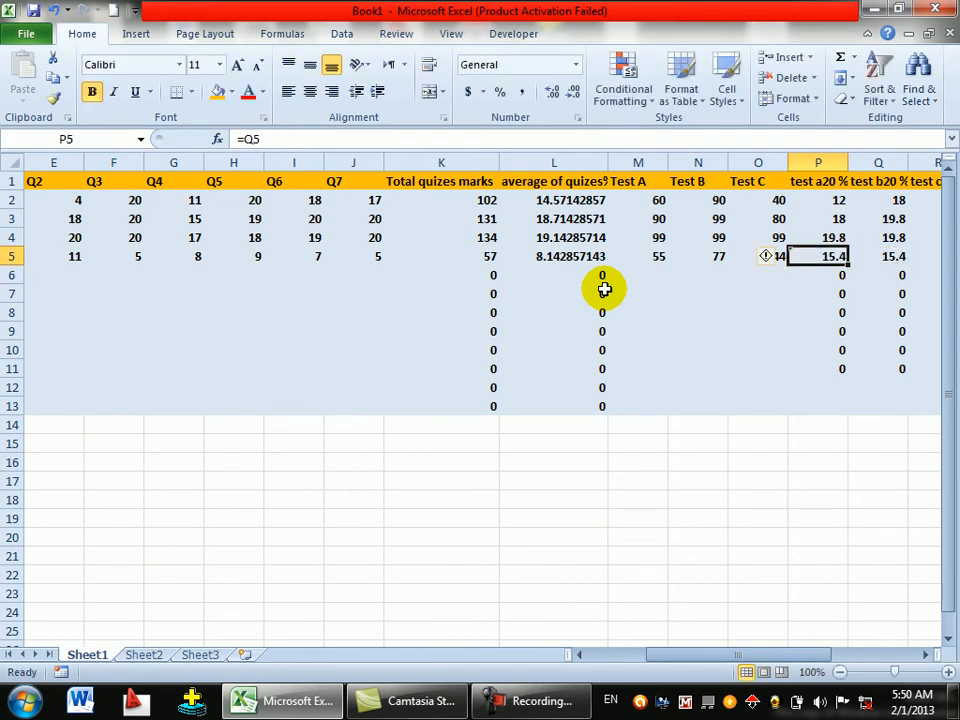
key(ctrl+z)
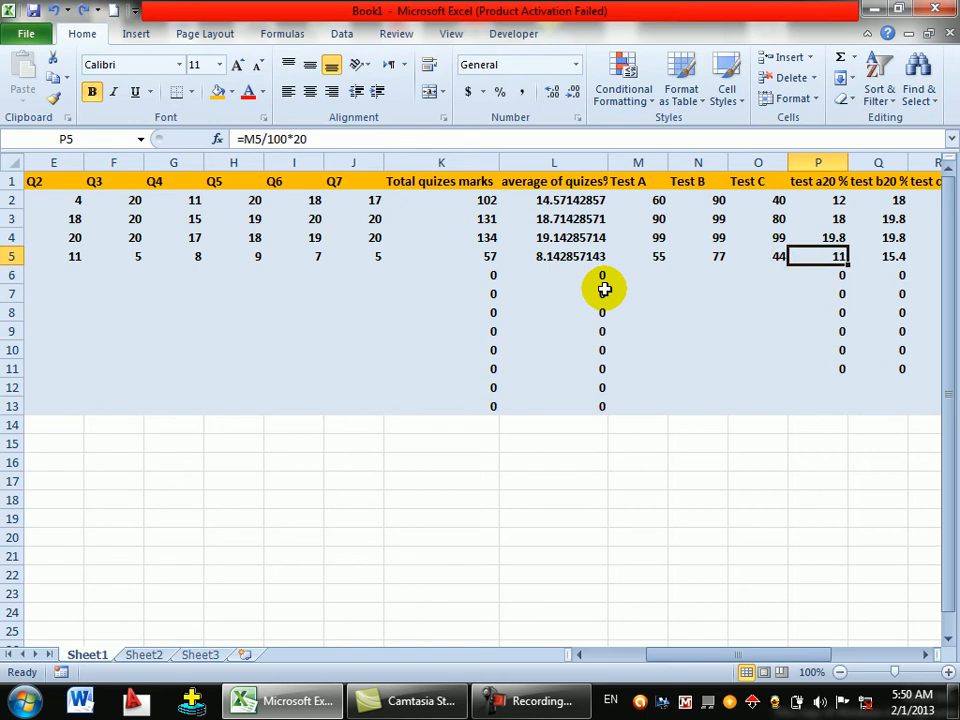
key(Right)
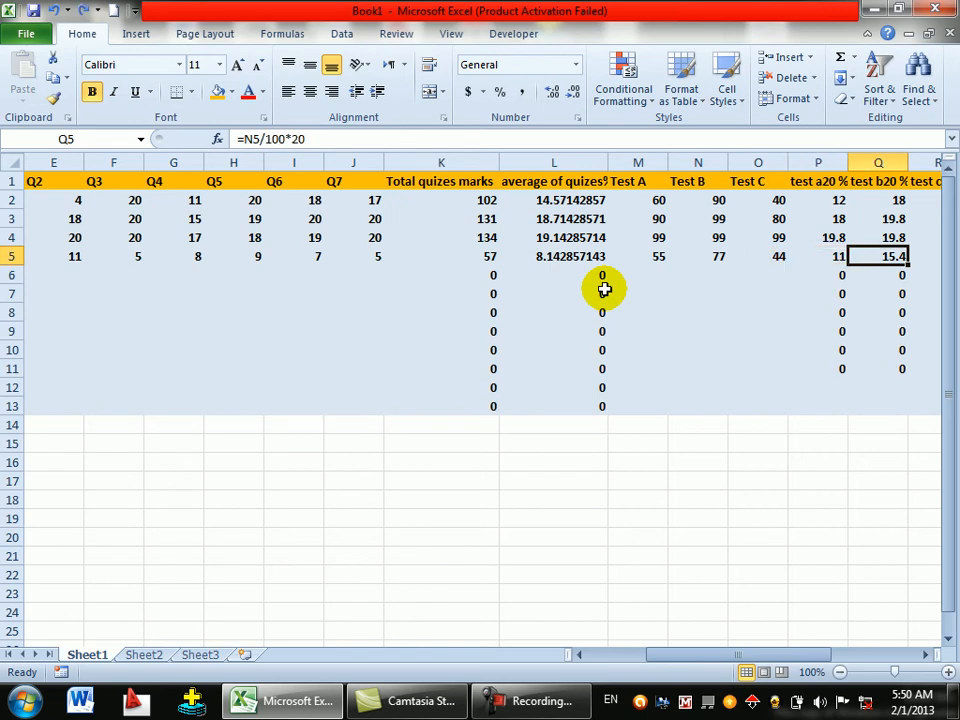
key(Right)
key(Right)
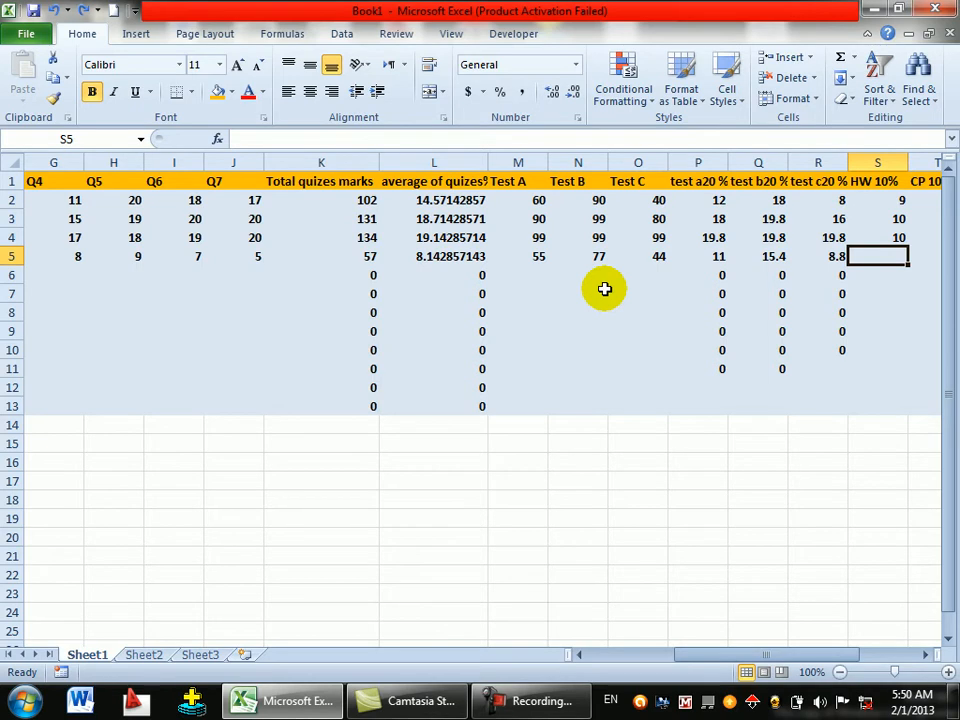
- Enter HW 3 and CP 4, check the failed result, then return to row 6
text(3)
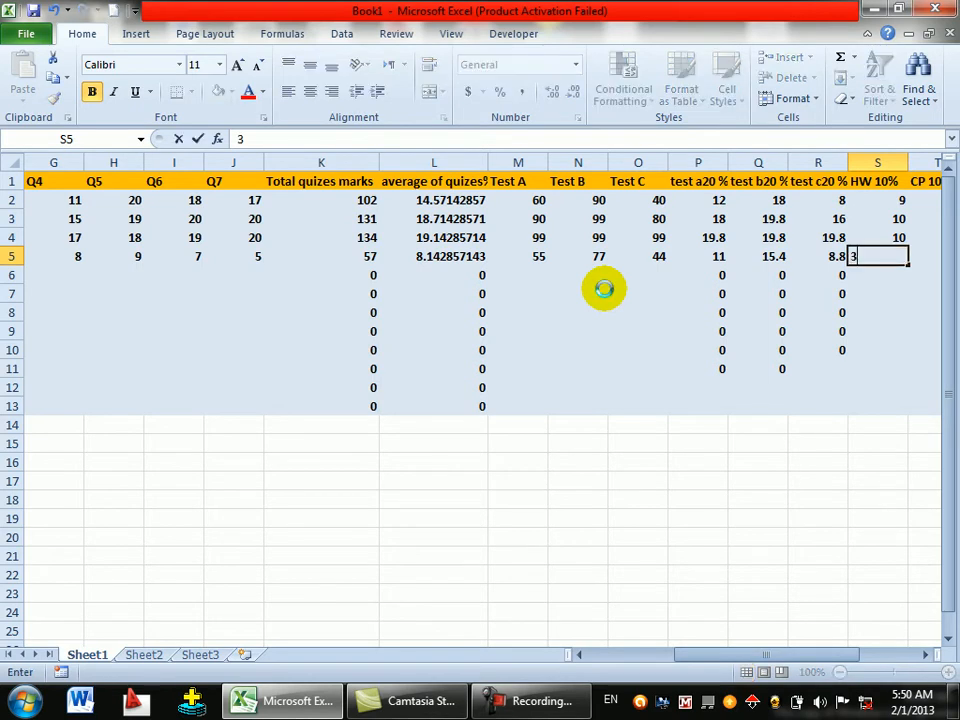
key(Right)
text(4)
key(Right)
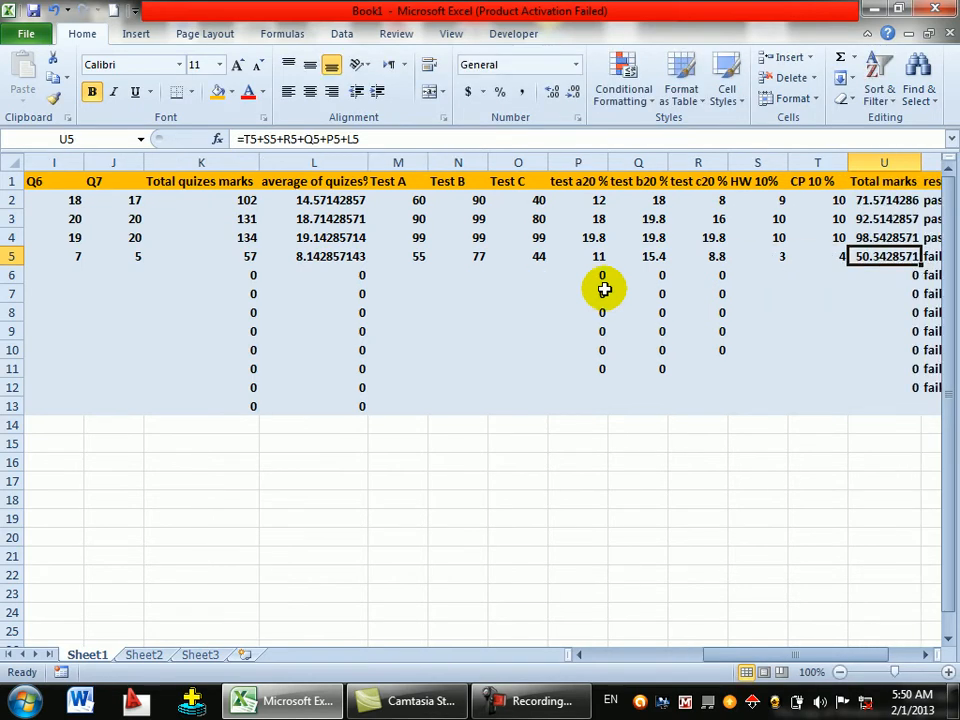
key(Right)
key(Right)
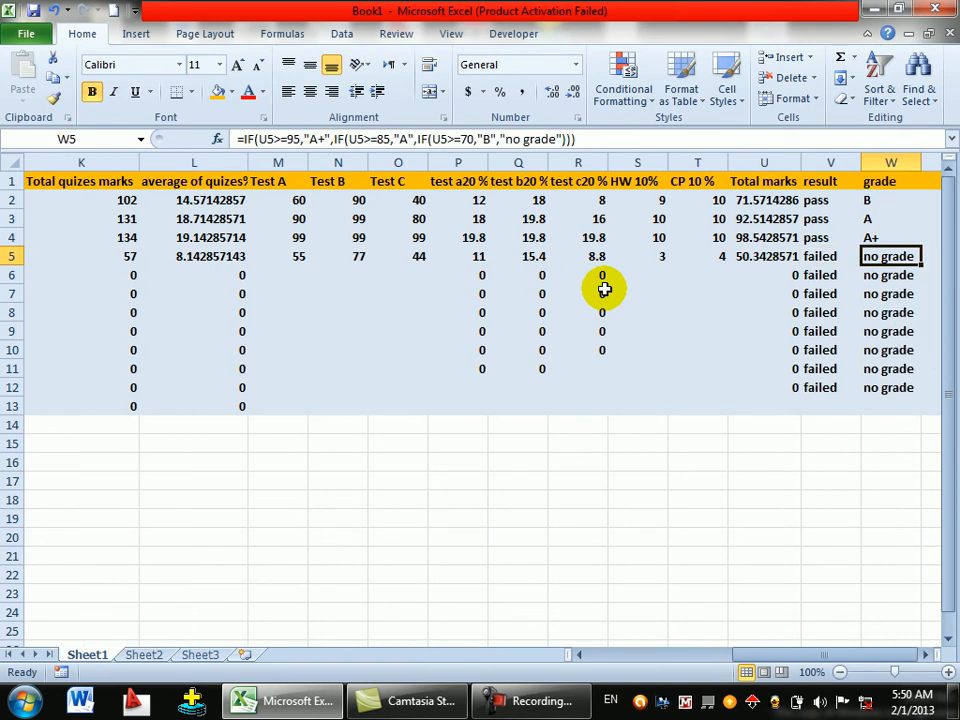
key(Down)
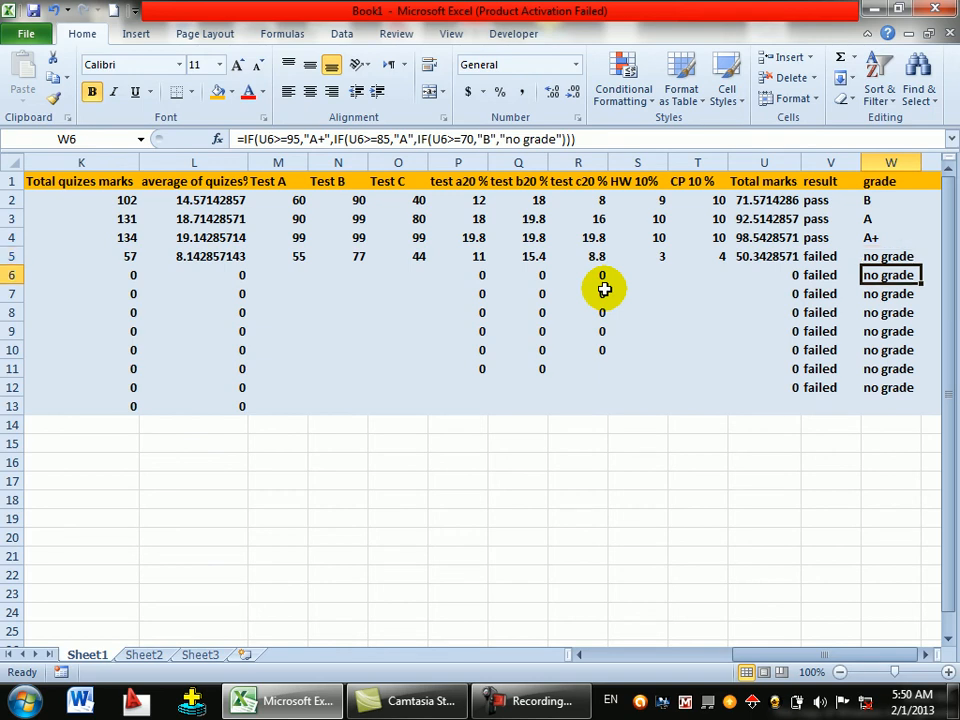
key(Left)
key(Left)
key(Left)
key(Left)
key(Left)
key(Left)
key(Left)
key(Left)
key(Left)
key(Left)
key(Left)
key(Left)
key(Left)
key(Left)
key(Left)
key(Left)
key(Left)
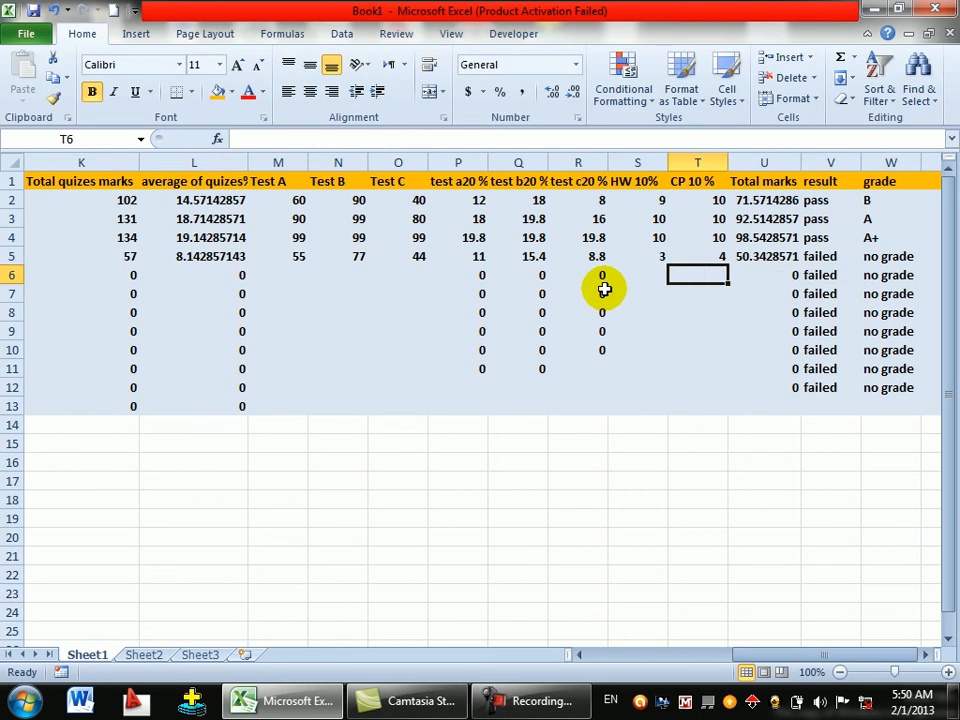
key(Left)
key(Left)
key(Left)
key(Left)
key(Left)
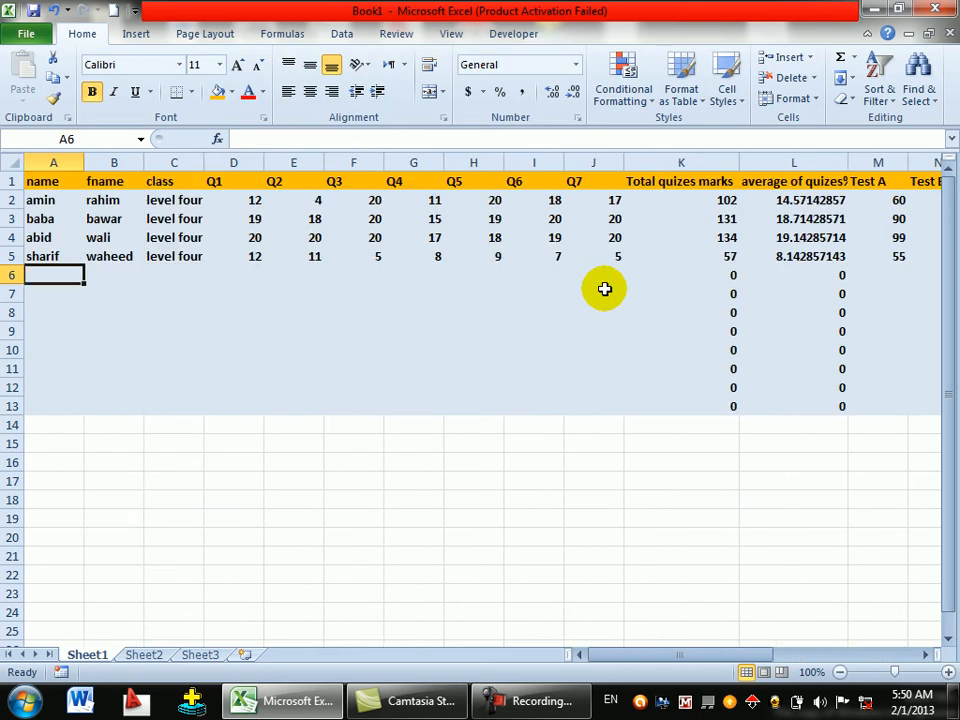
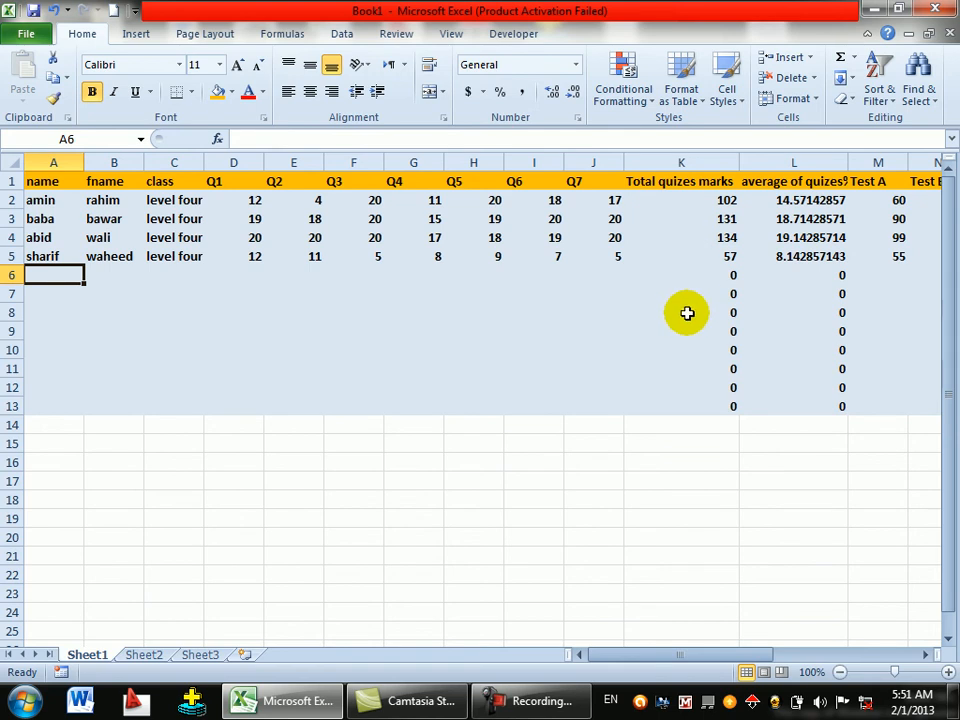
- Review the grade and total marks formulas in rows 5-6 and W2, then return to the first student's name
key(Right)
key(Right)
key(Right)
key(Right)
key(Right)
key(Right)
key(Right)
key(Right)
key(Right)
key(Right)
key(Right)
key(Right)
key(Right)
key(Right)
key(Right)
key(Right)
key(Right)
key(Right)
key(Right)
key(Right)
key(Right)
key(Right)
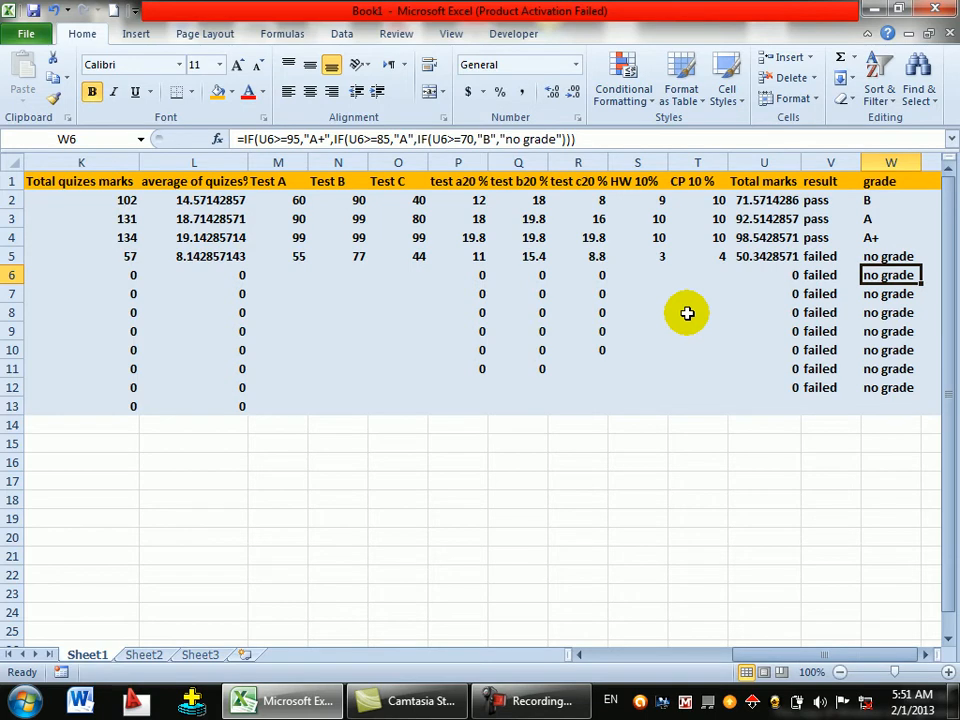
key(Up)
key(Up)
key(Up)
key(Up)
key(Down)
key(Down)
key(Down)
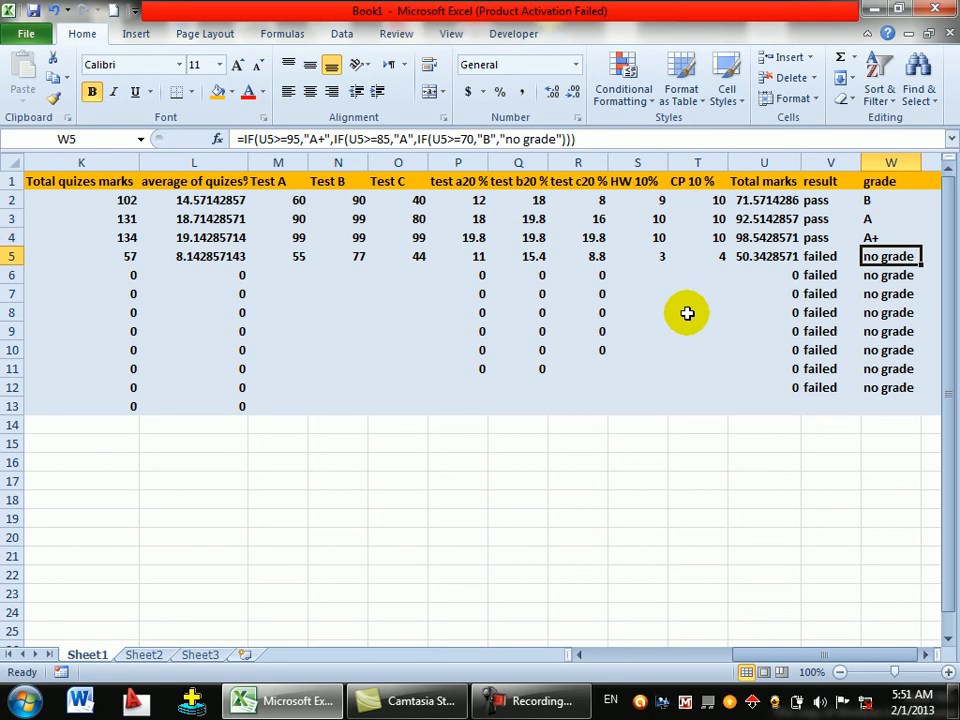
key(Left)
key(Left)
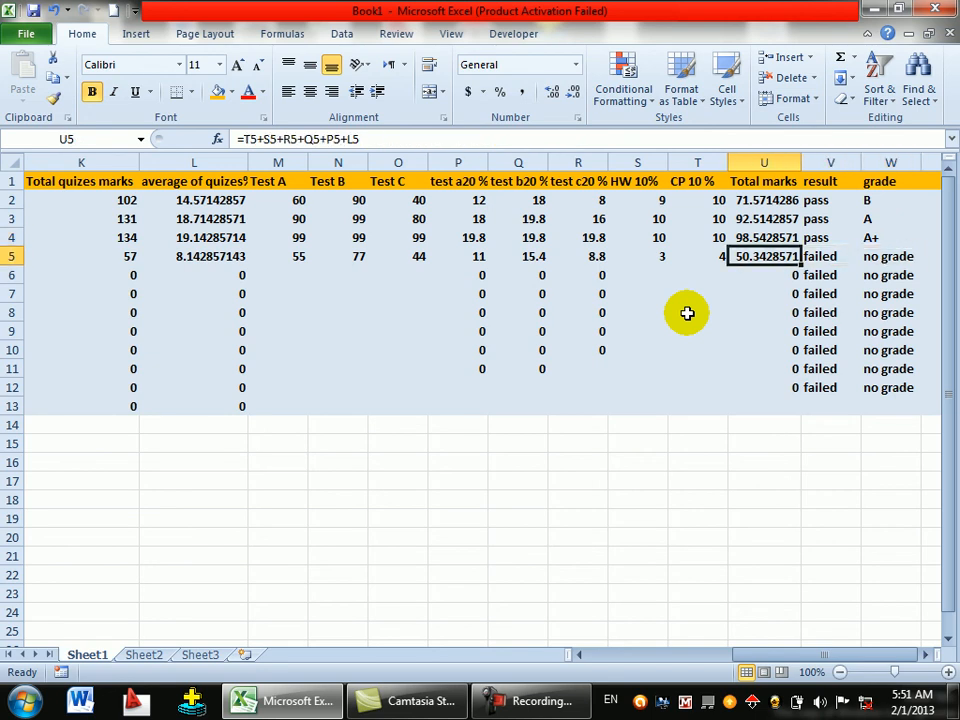
key(Down)
key(Down)
key(Down)
key(Down)
key(Down)
key(Down)
key(Down)
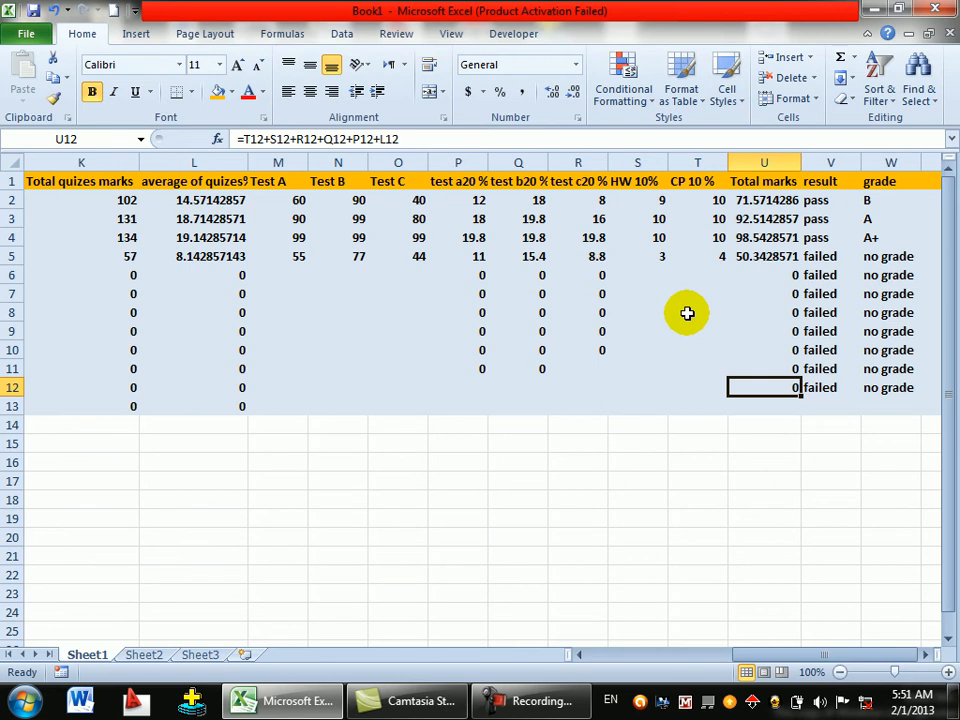
click(866, 201)
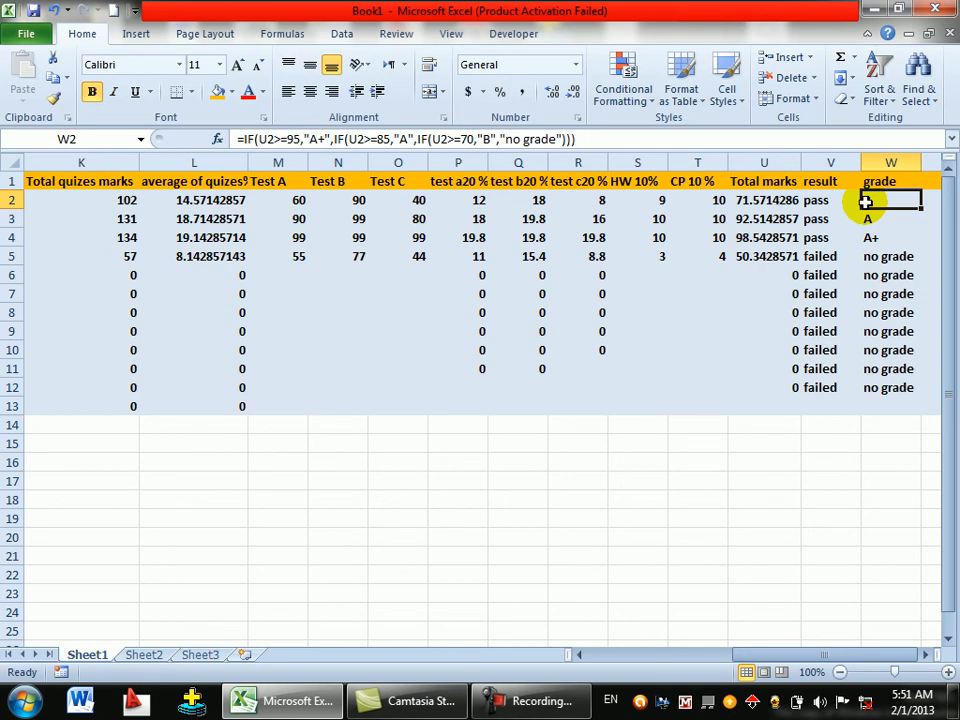
key(Left)
key(Left)
key(Left)
key(Left)
key(Left)
key(Left)
key(Left)
key(Left)
key(Left)
key(Left)
key(Left)
key(Left)
key(Left)
key(Left)
key(Left)
key(Left)
key(Left)
key(Left)
key(Left)
key(Left)
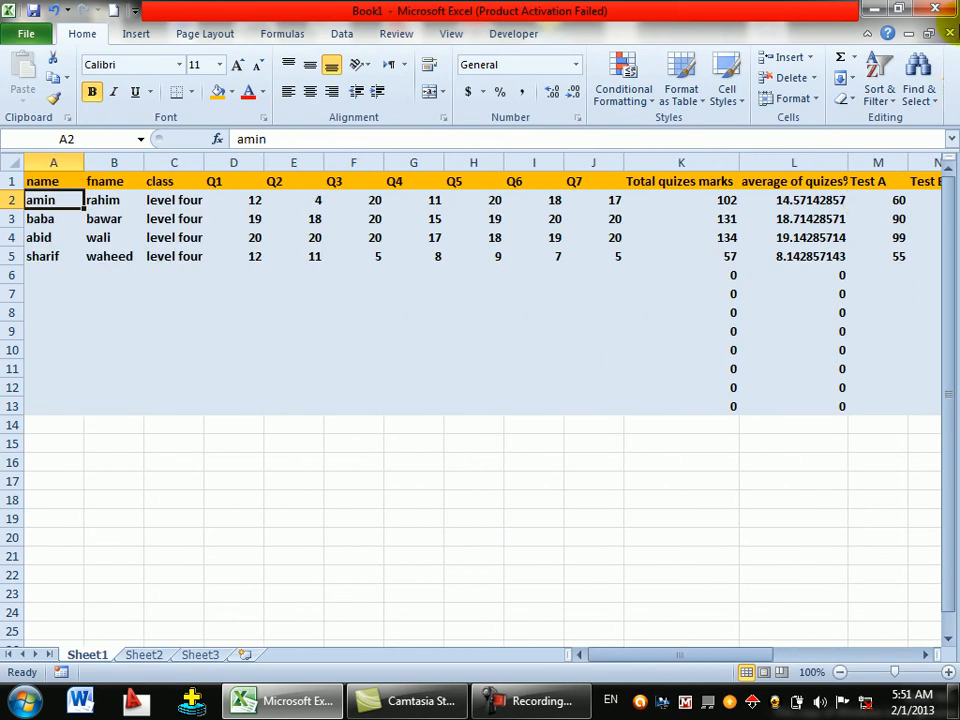
- AutoFit columns D through J so they shrink to fit the Q1–Q7 headers
double_click(263, 157)
double_click(292, 158)
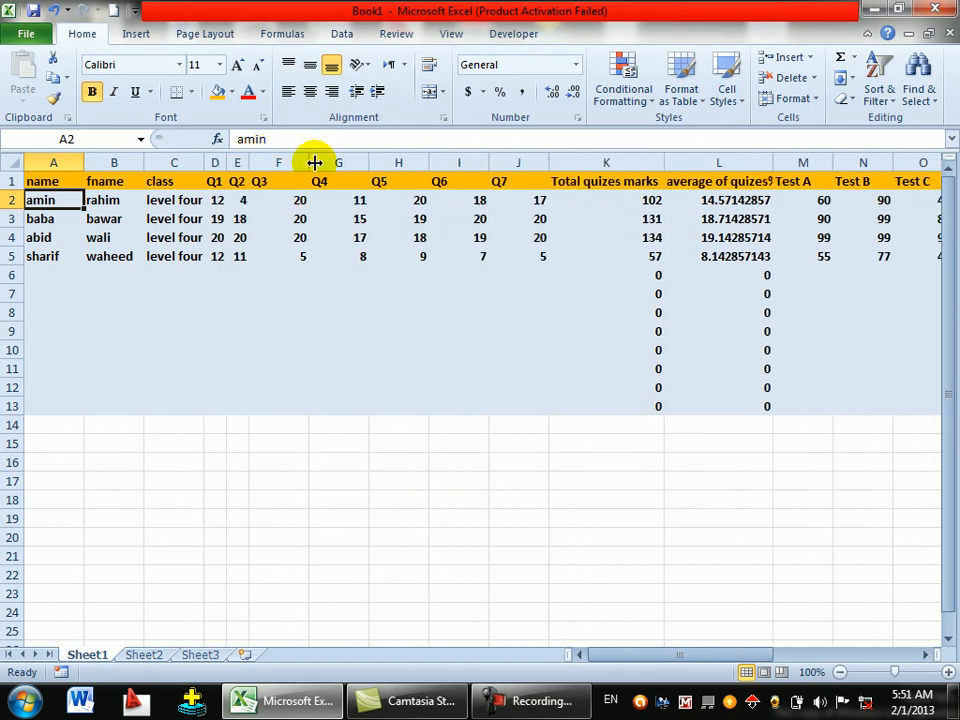
double_click(314, 162)
double_click(331, 161)
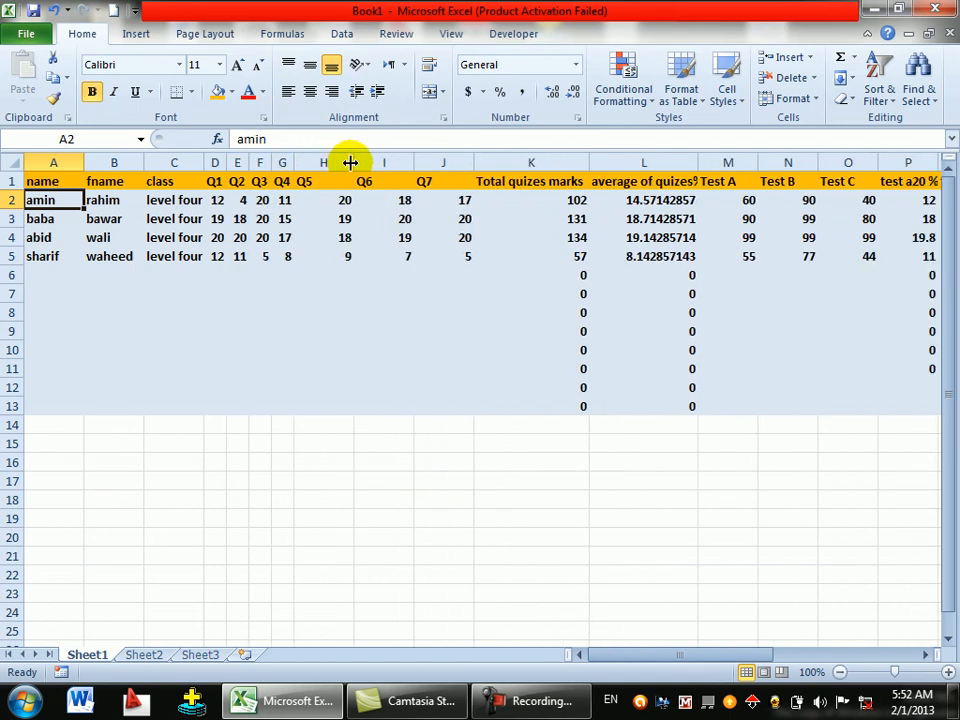
double_click(352, 162)
double_click(373, 158)
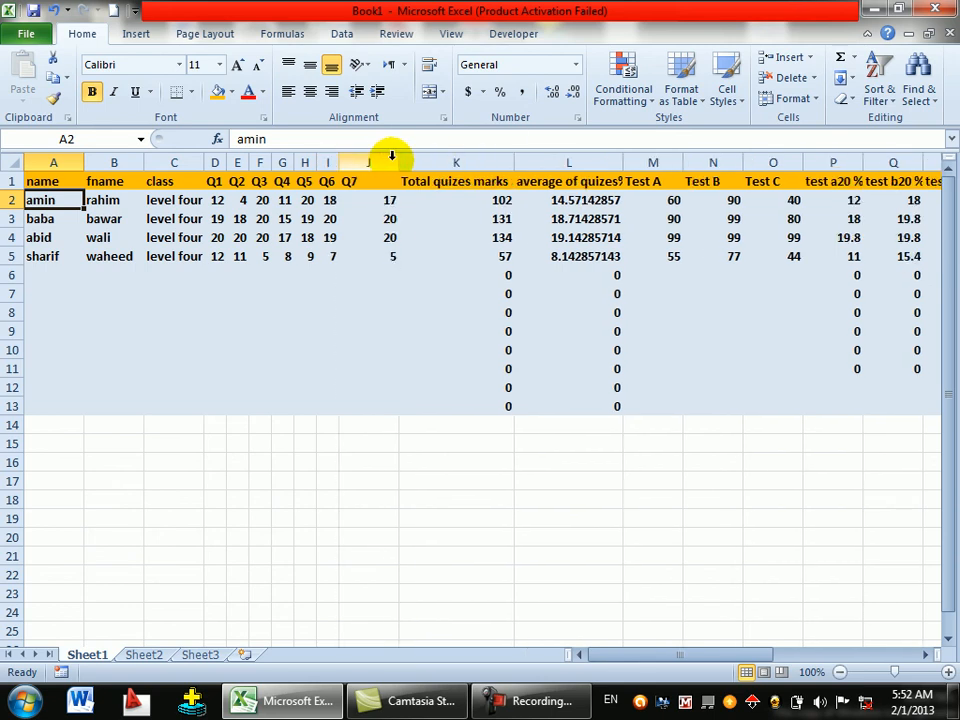
double_click(399, 161)
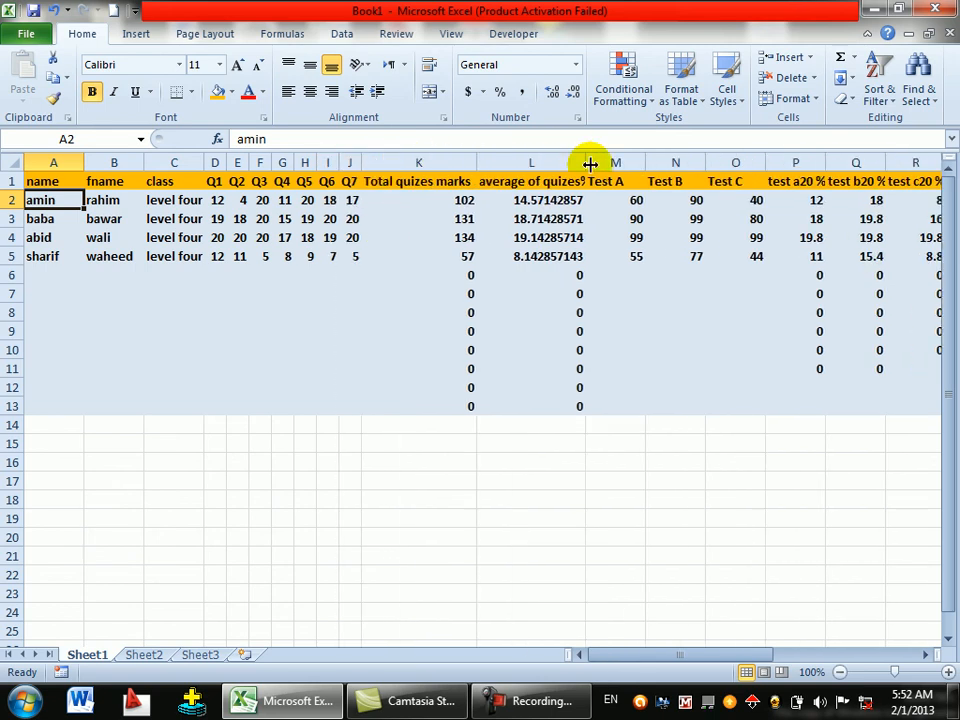
- AutoFit the Test A, Test B, Test C and test a20% columns (M–P) to fit their headers
double_click(649, 162)
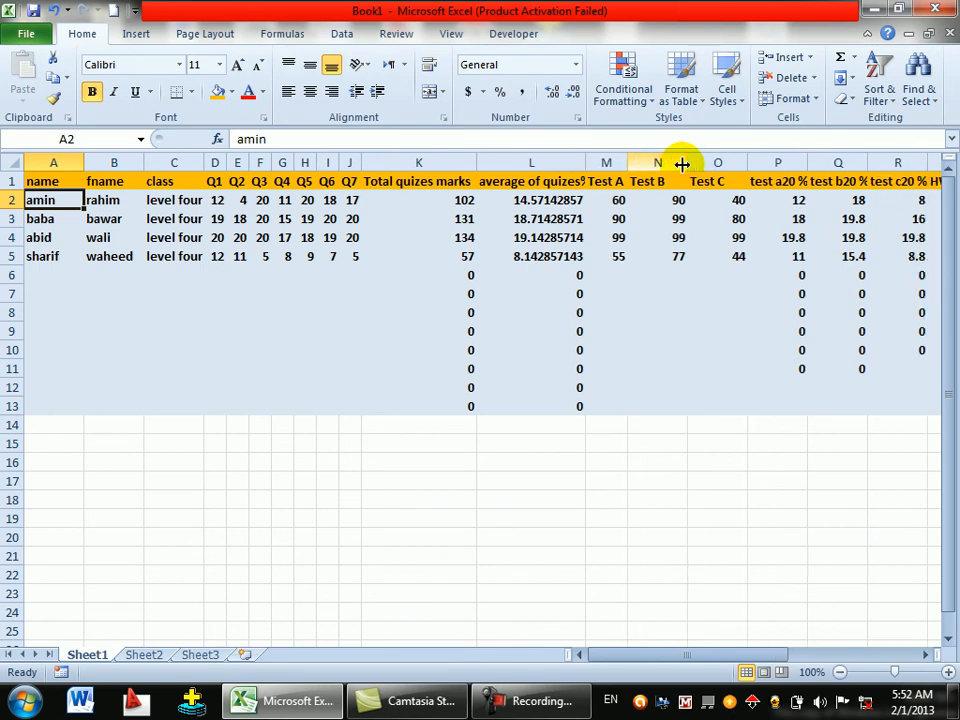
double_click(688, 162)
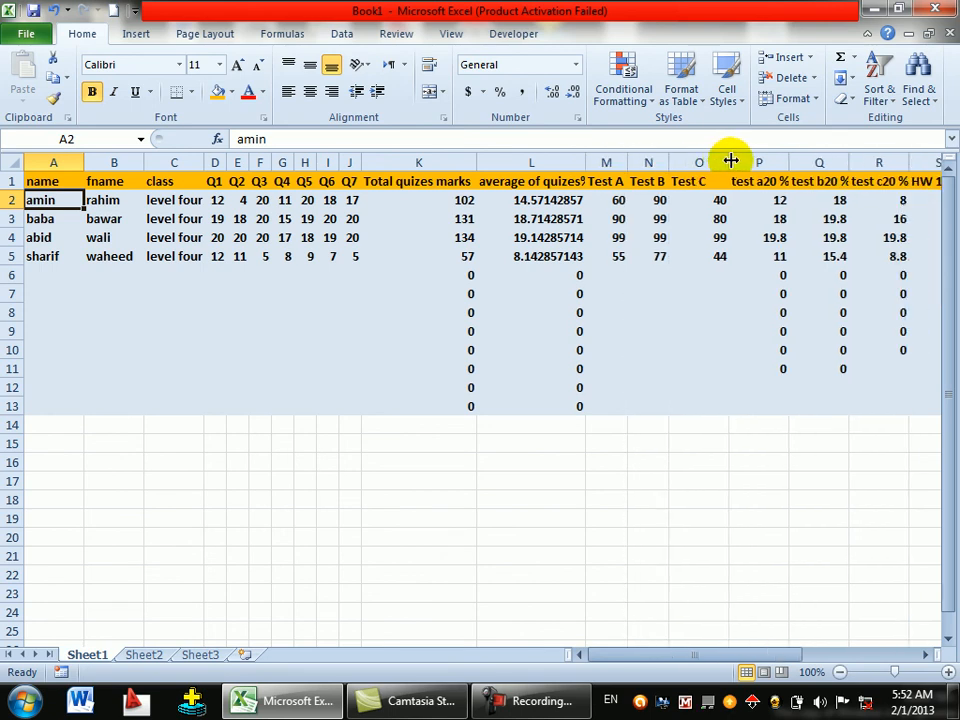
double_click(729, 161)
double_click(771, 162)
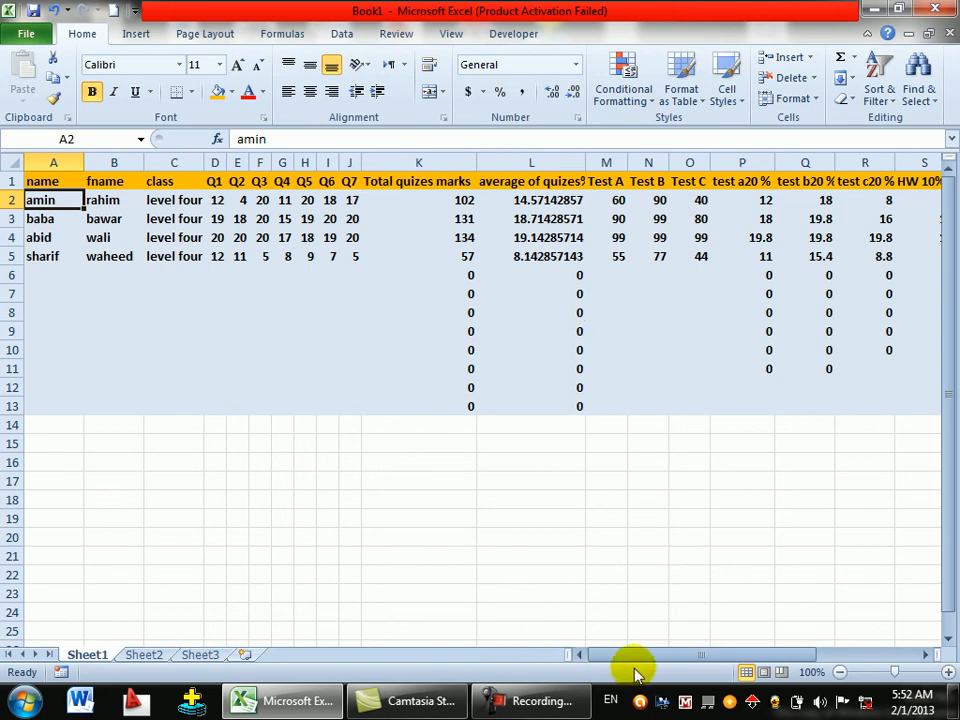
drag(628, 656, 748, 652)
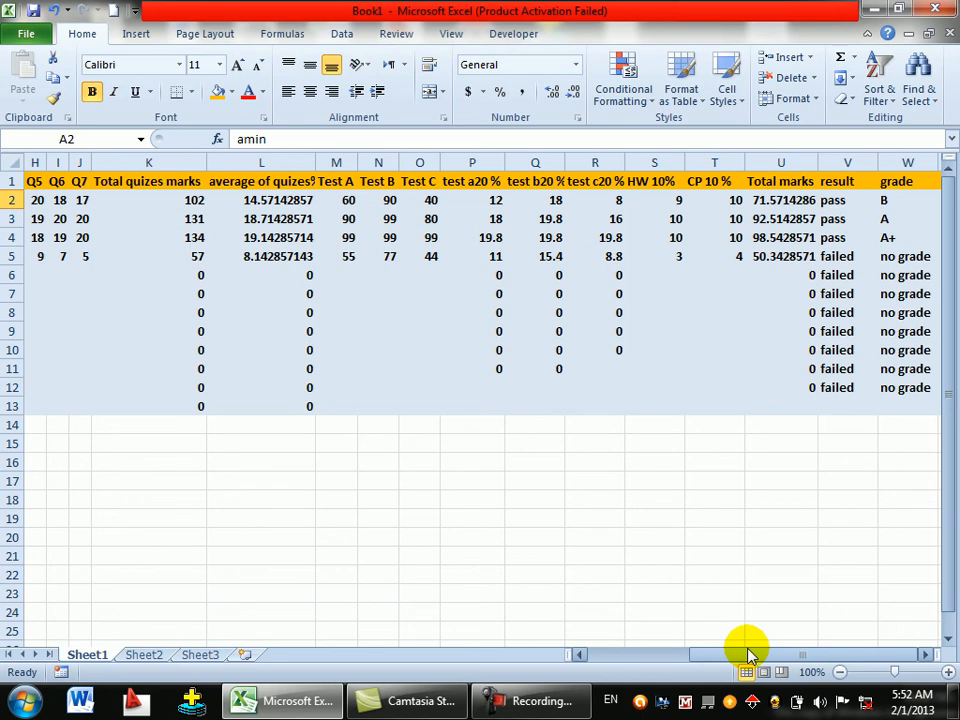
click(381, 289)
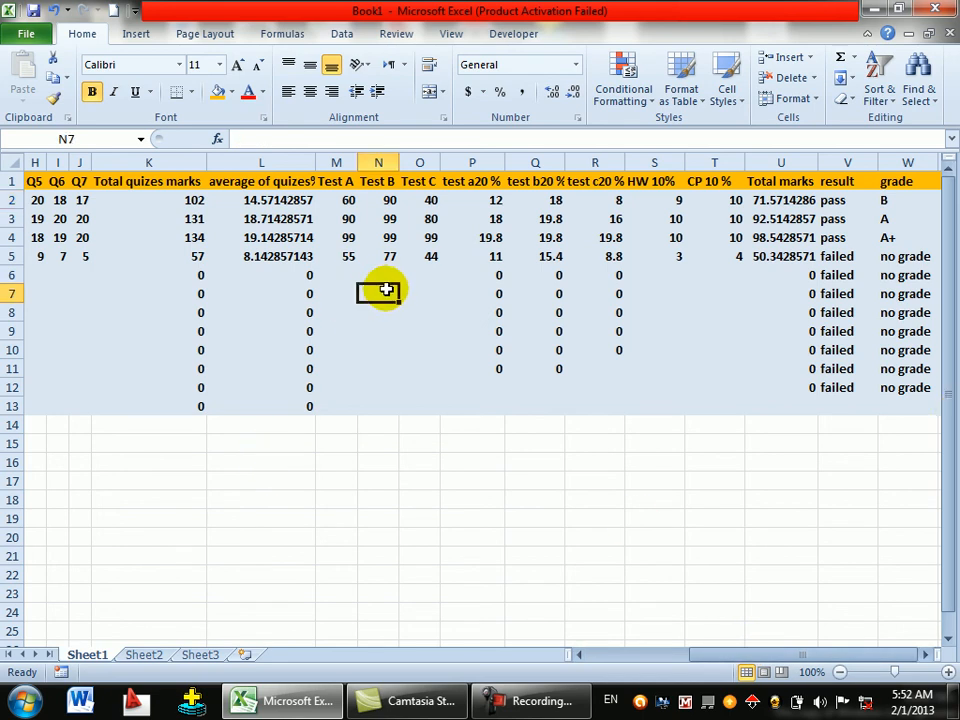
key(Left)
key(Left)
key(Left)
key(Left)
key(Left)
key(Left)
key(Left)
key(Left)
key(Left)
key(Left)
key(Left)
key(Left)
key(Left)
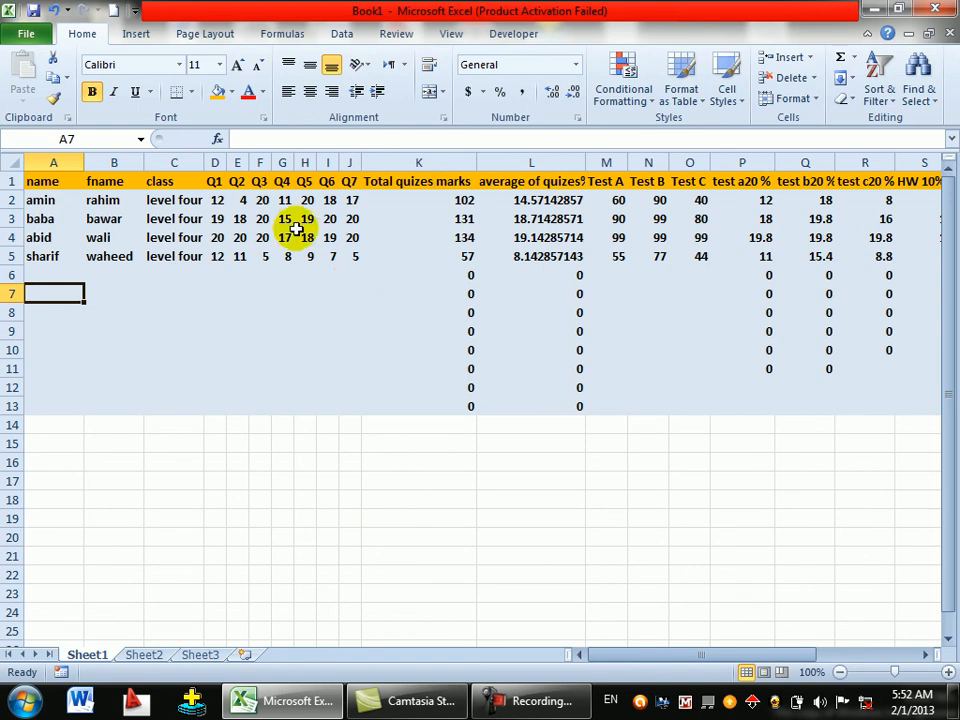
- Fill the class value level four down column C to row 13
click(189, 199)
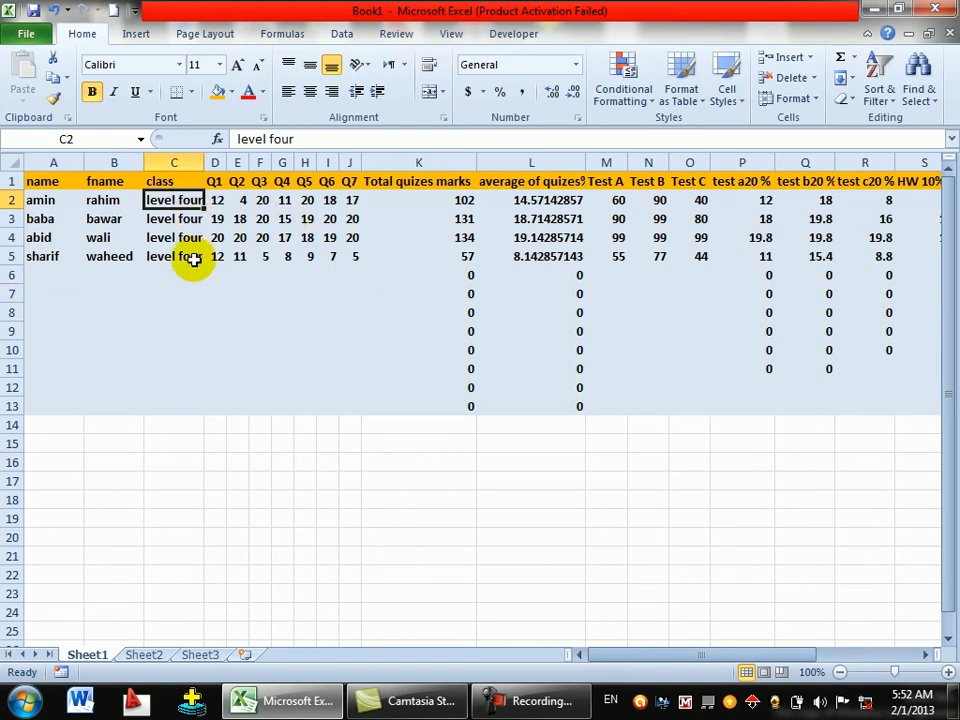
click(194, 258)
drag(203, 264, 205, 410)
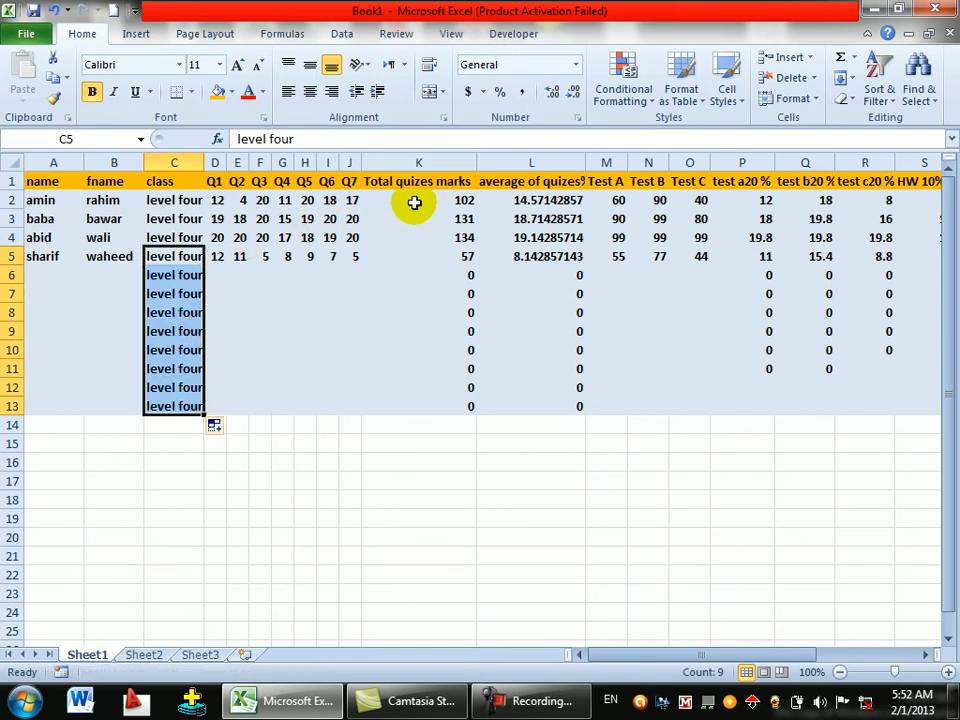
- Compare the quiz total formulas in K6 and K3, then scroll right to the Total marks, result and grade columns
click(445, 272)
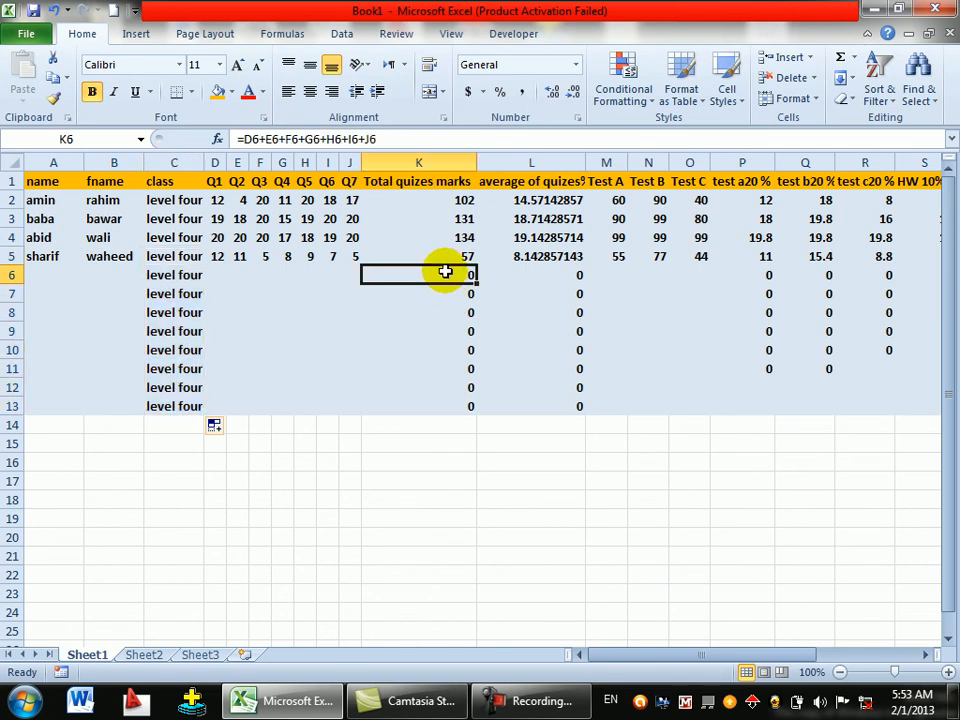
click(446, 220)
click(454, 268)
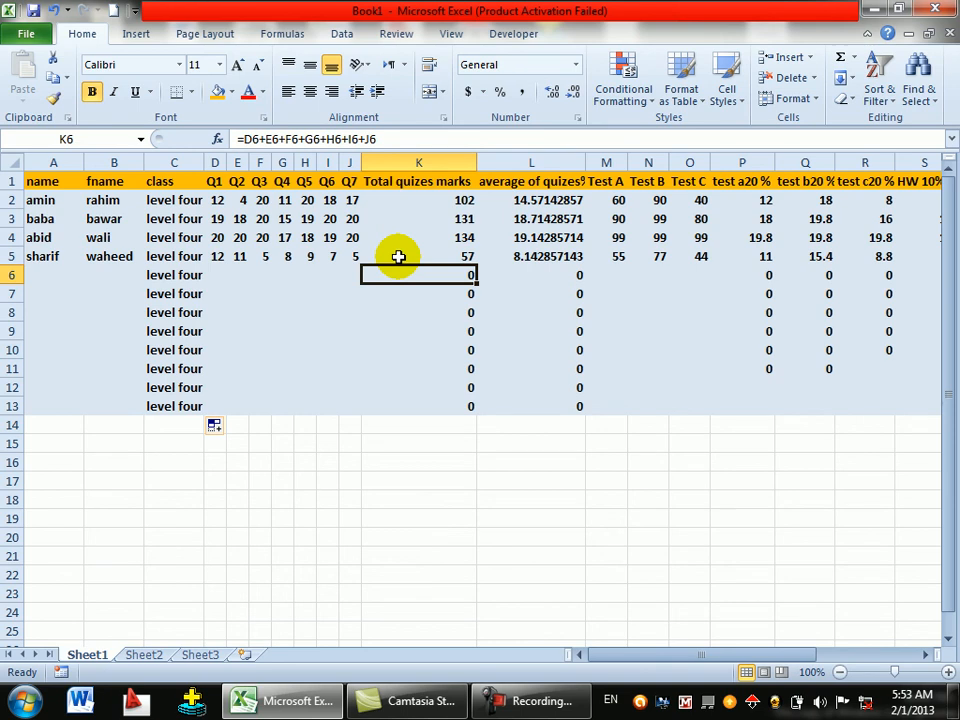
drag(647, 656, 745, 647)
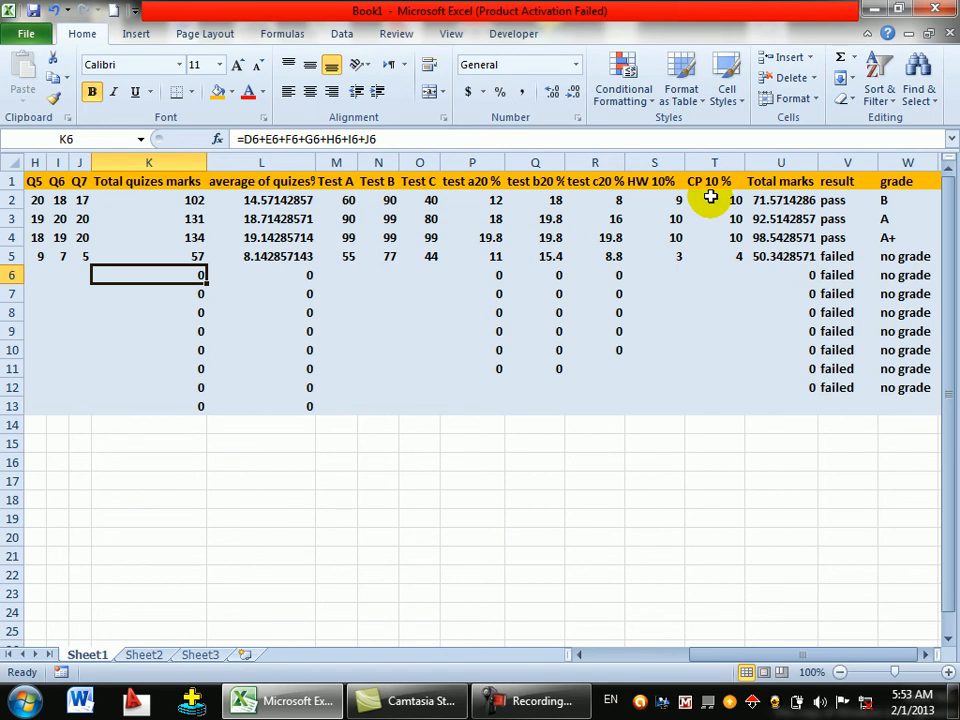
- Check the total marks formula in U6 and select the grade cells down column W
click(776, 274)
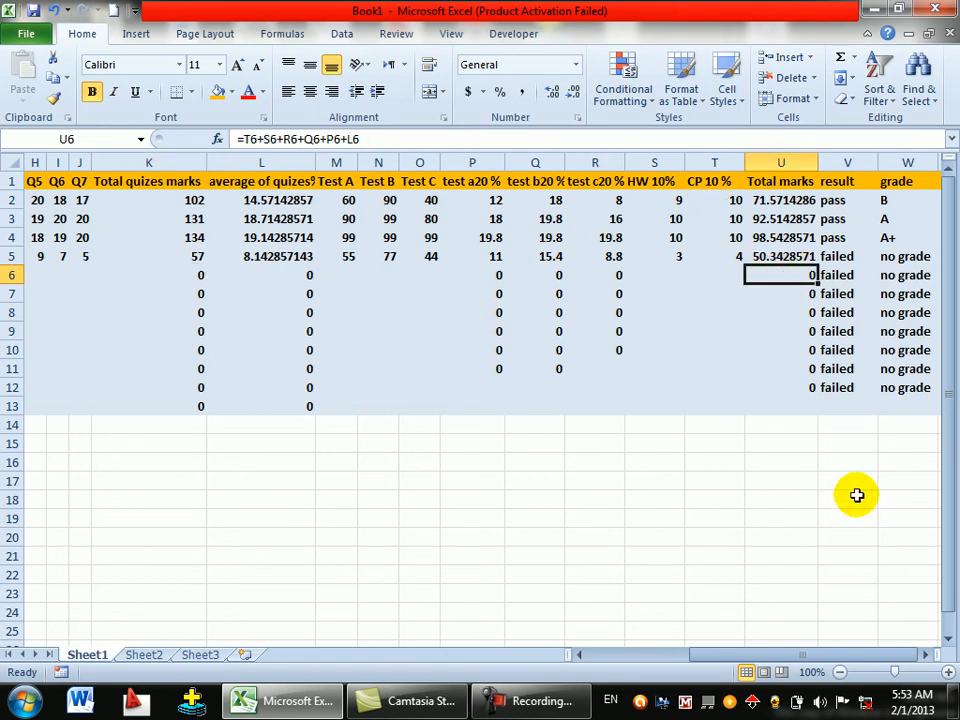
mouse_move(895, 672)
mouse_down()
mouse_move(920, 674)
mouse_move(895, 672)
mouse_up()
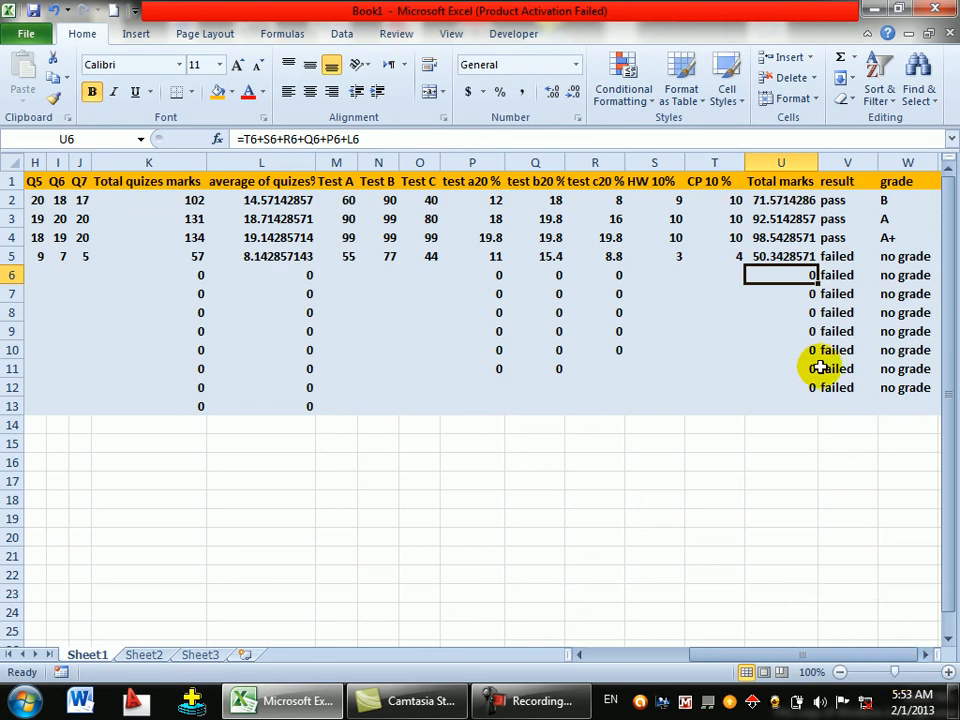
click(898, 195)
drag(898, 195, 902, 390)
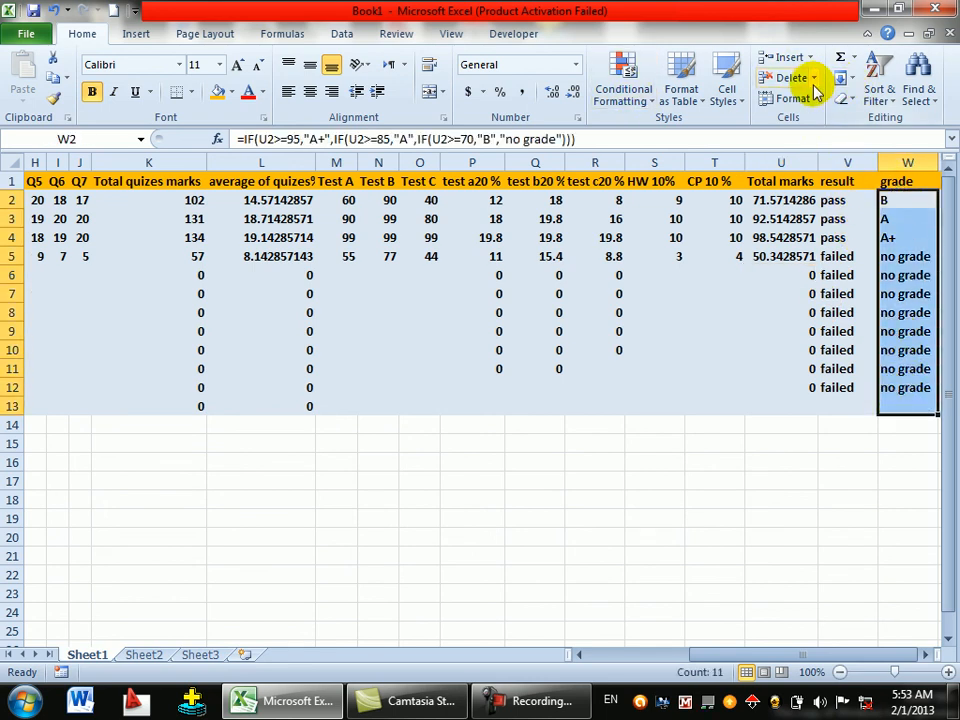
- Unlock every cell on the worksheet, then select the grade cells in column W
click(8, 160)
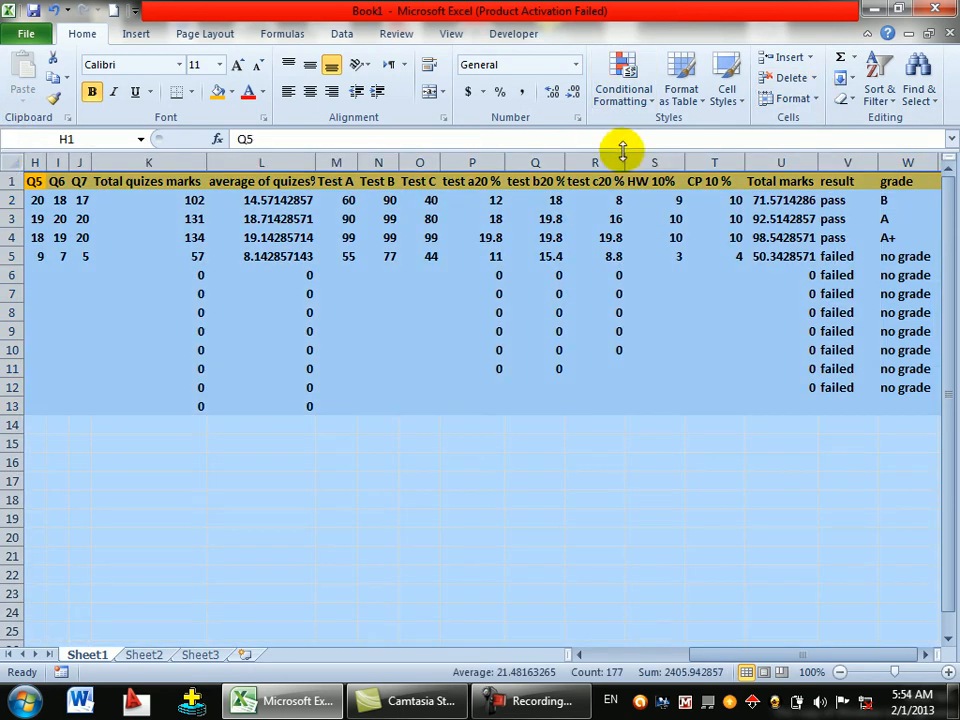
click(795, 98)
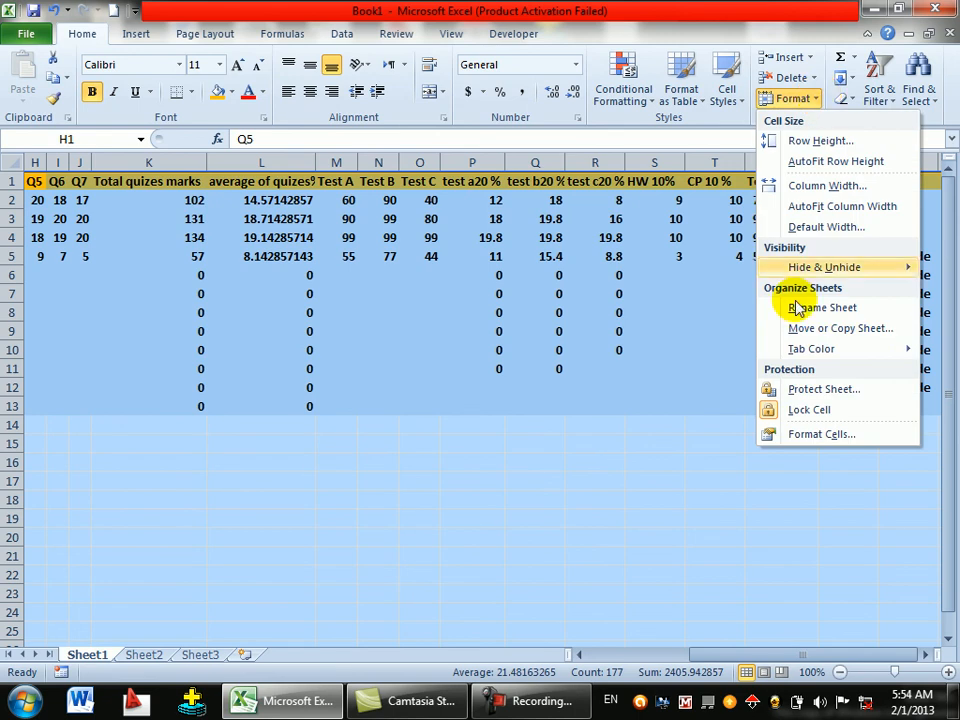
click(800, 409)
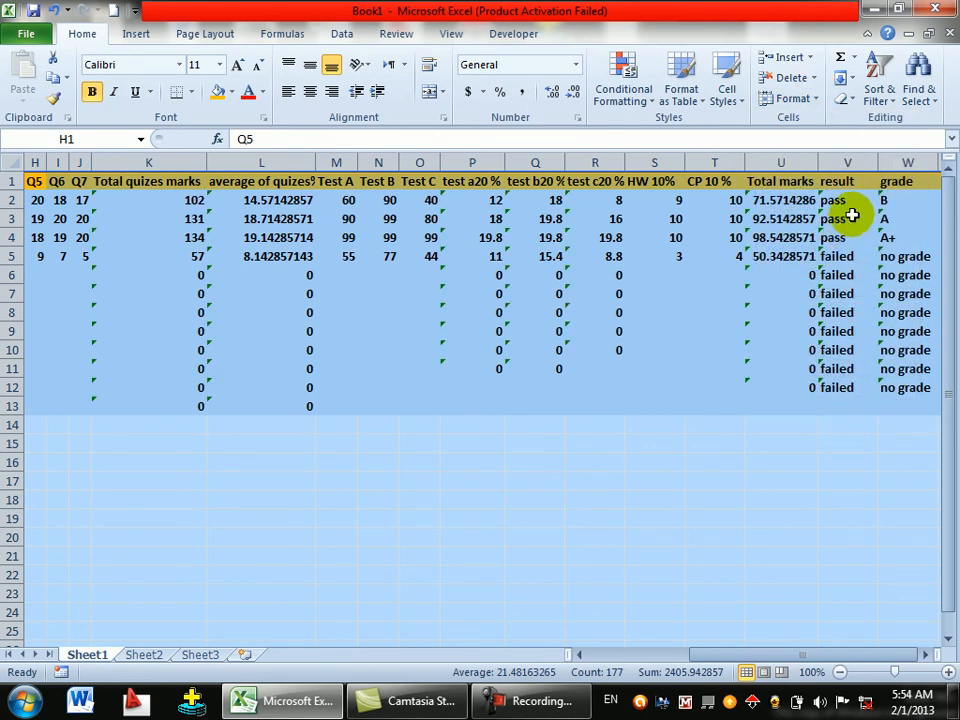
drag(898, 200, 902, 422)
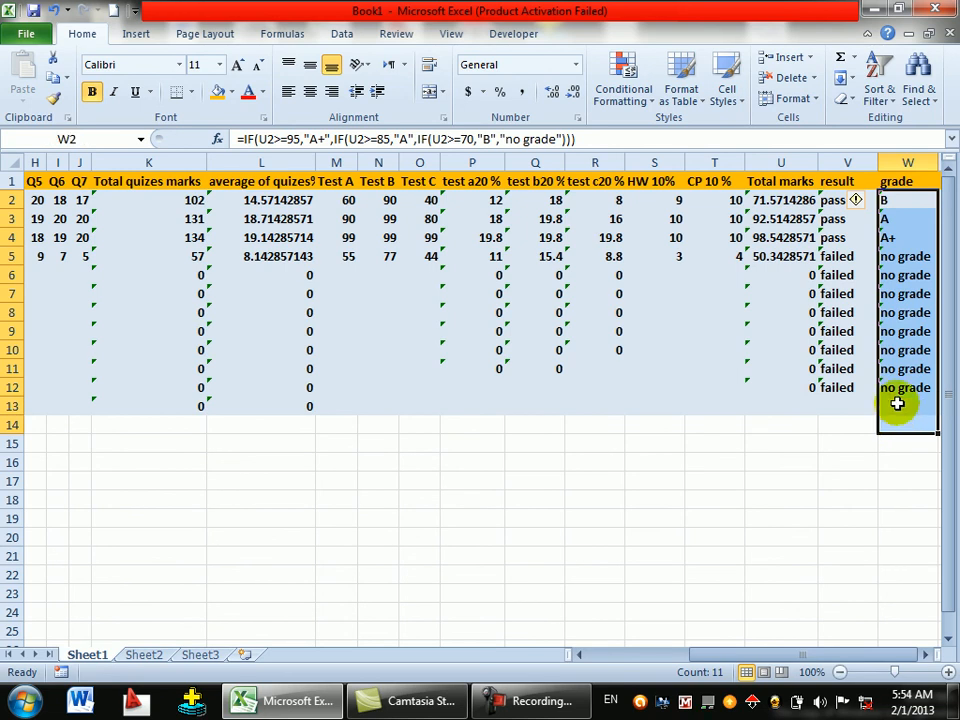
- Lock the selected grade cells and protect Sheet1 with a password, entering it twice
click(818, 99)
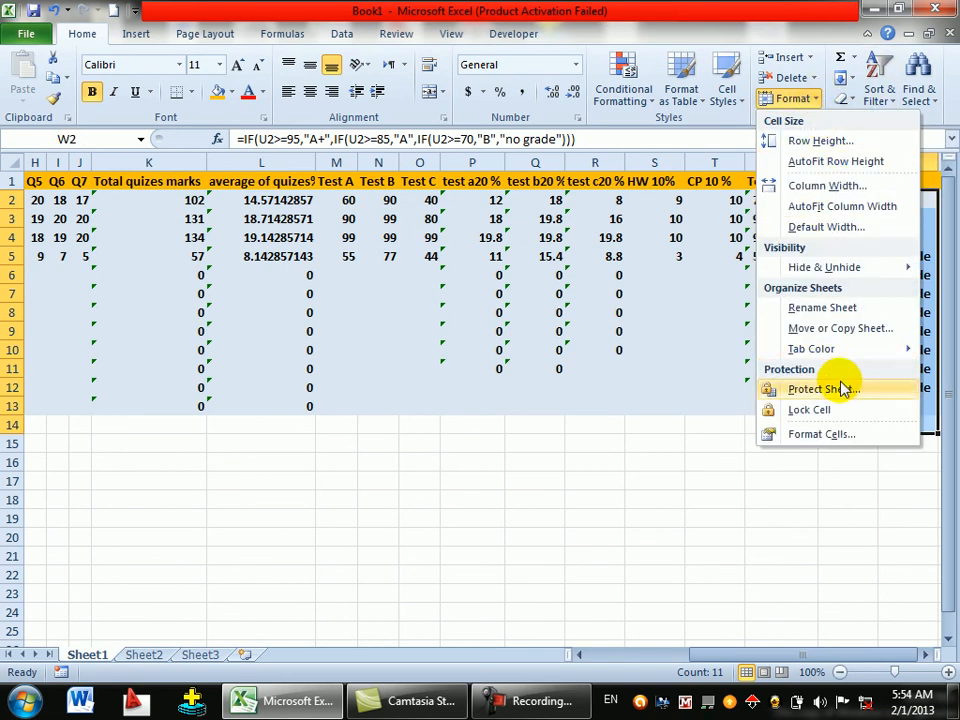
click(830, 410)
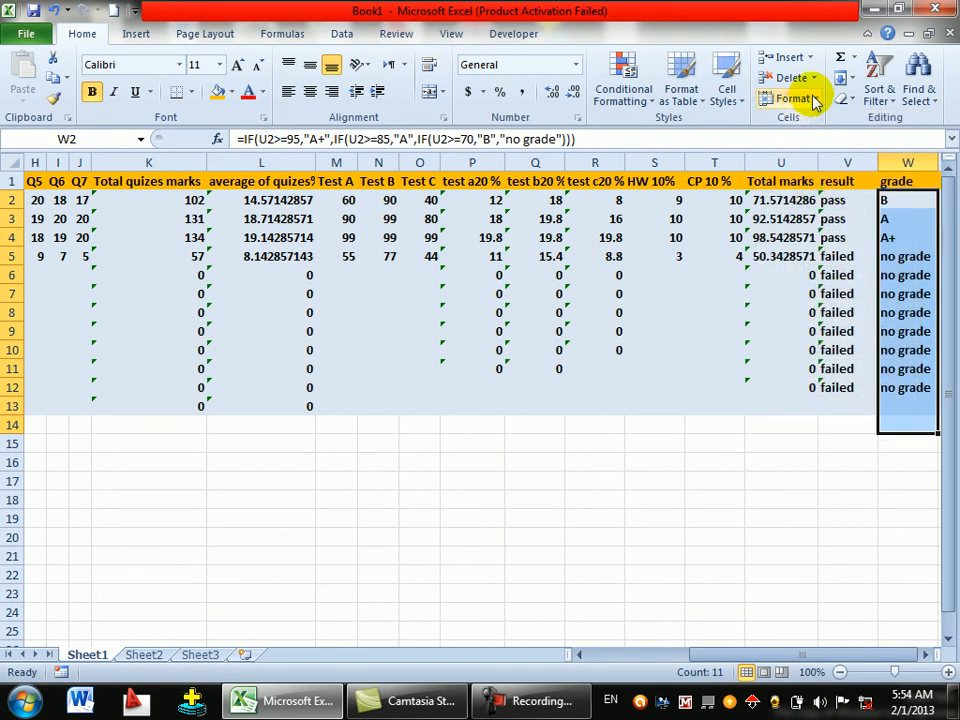
click(818, 99)
click(798, 390)
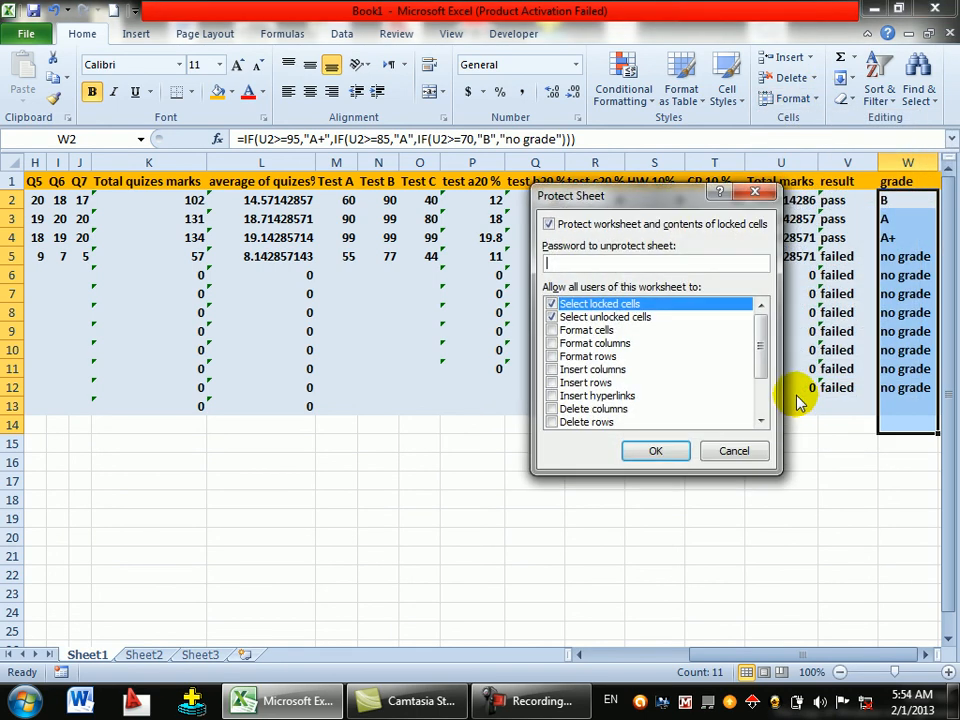
text(1)
key(Return)
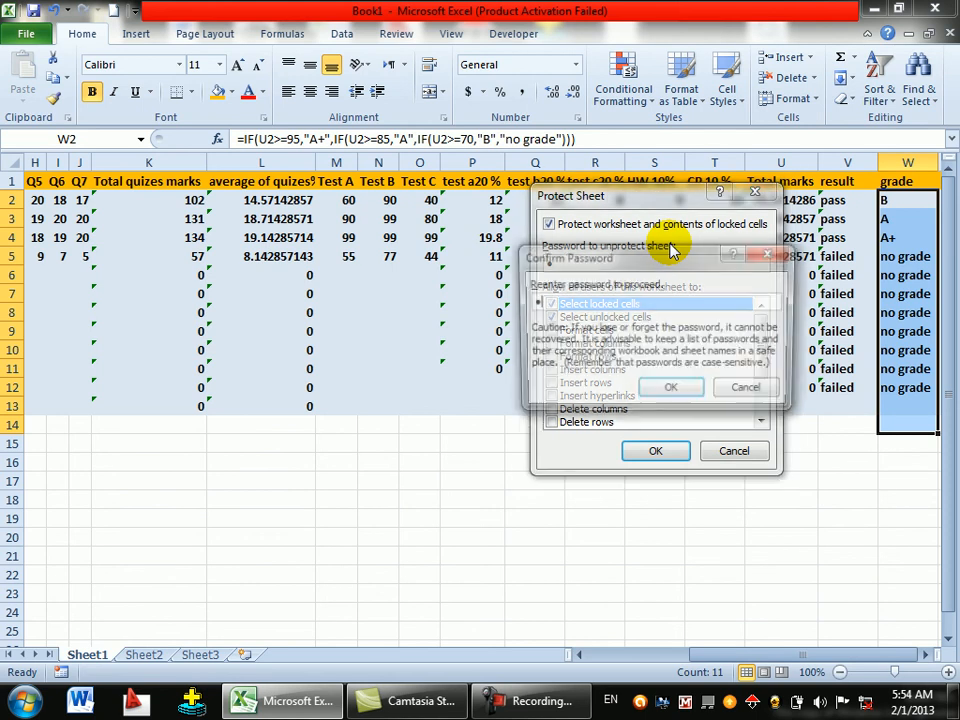
text(1)
key(Return)
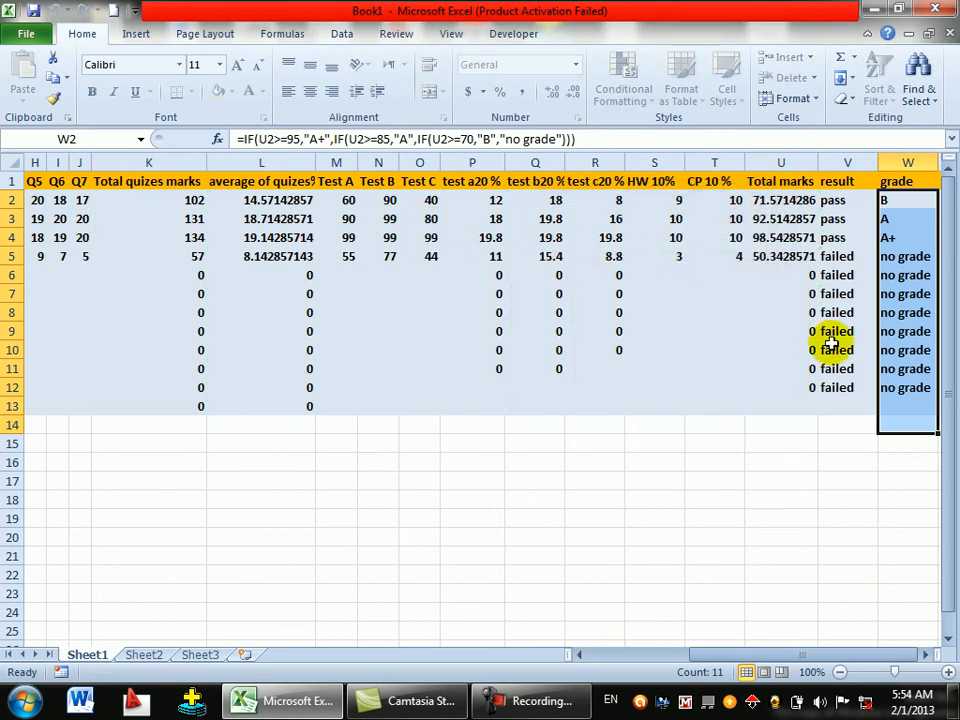
click(900, 258)
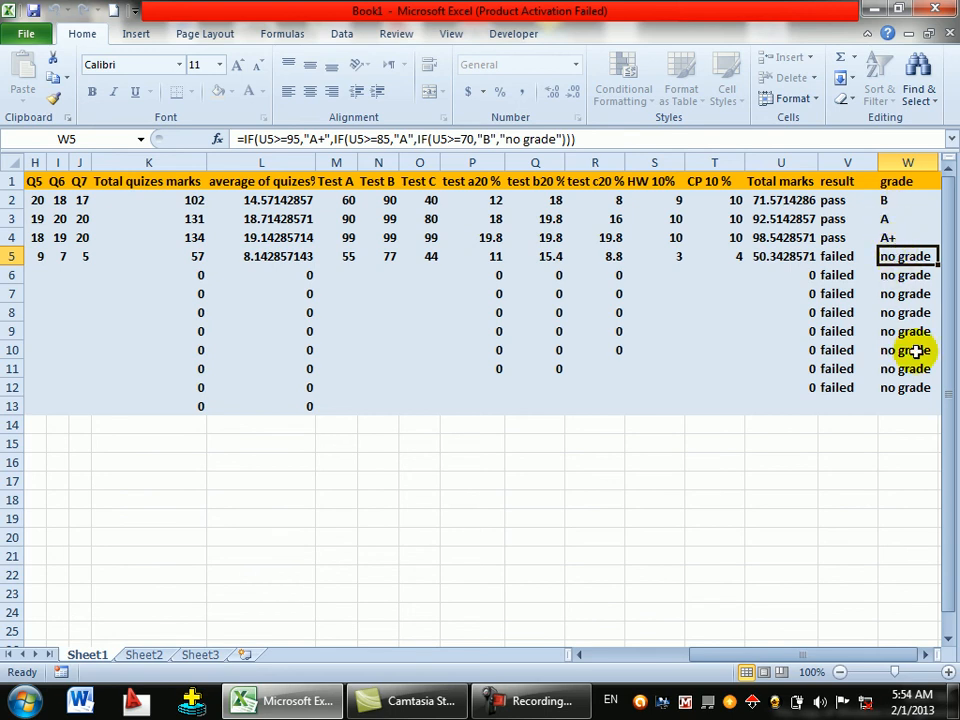
- Confirm grade cell W5 cannot be deleted, dismiss the protection warning, and check P5's formula
key(Delete)
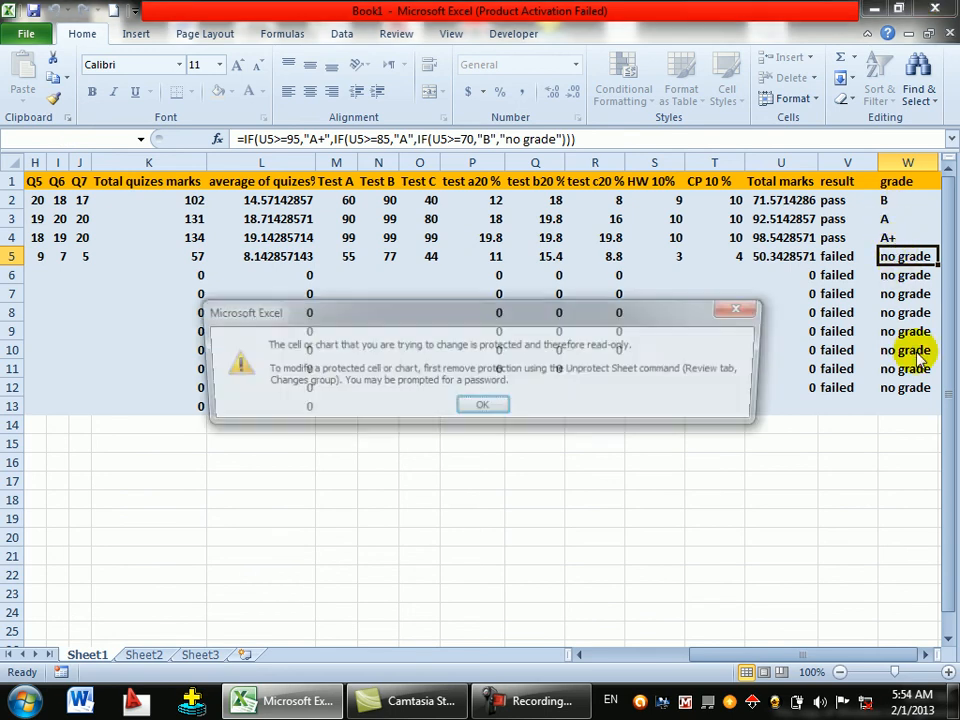
key(Return)
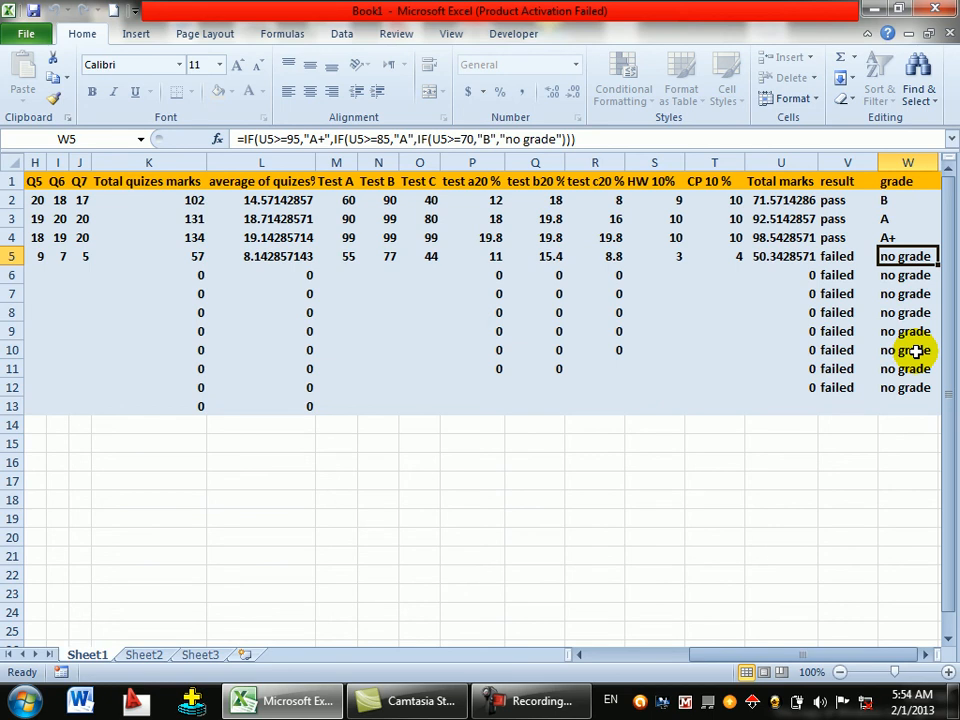
click(465, 259)
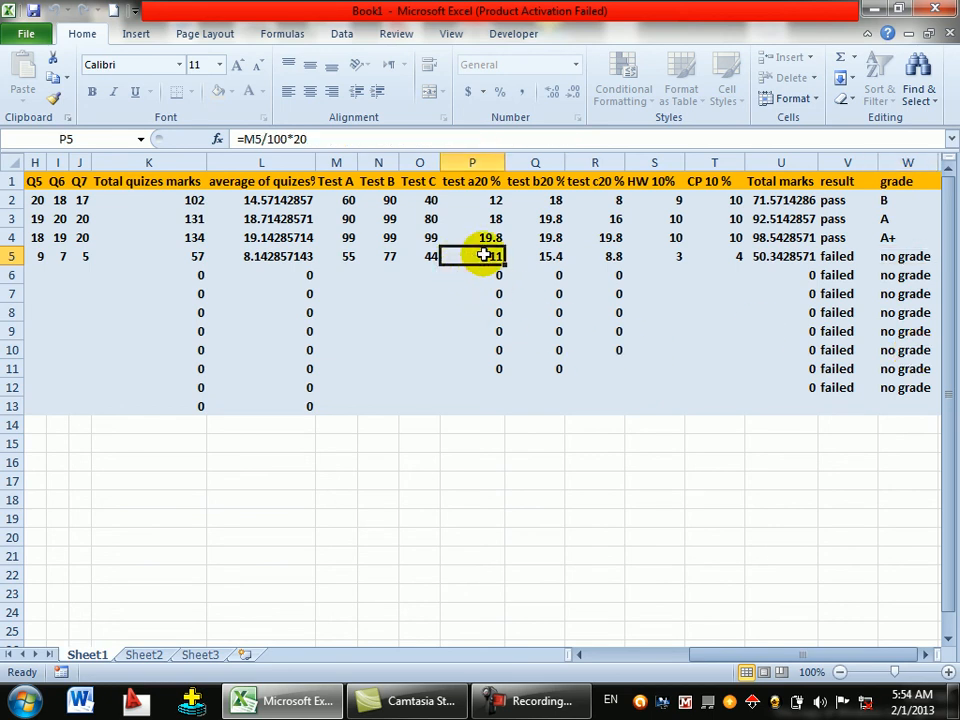
- Enter 99 for row 5's Test A, Test B and Test C scores
click(348, 252)
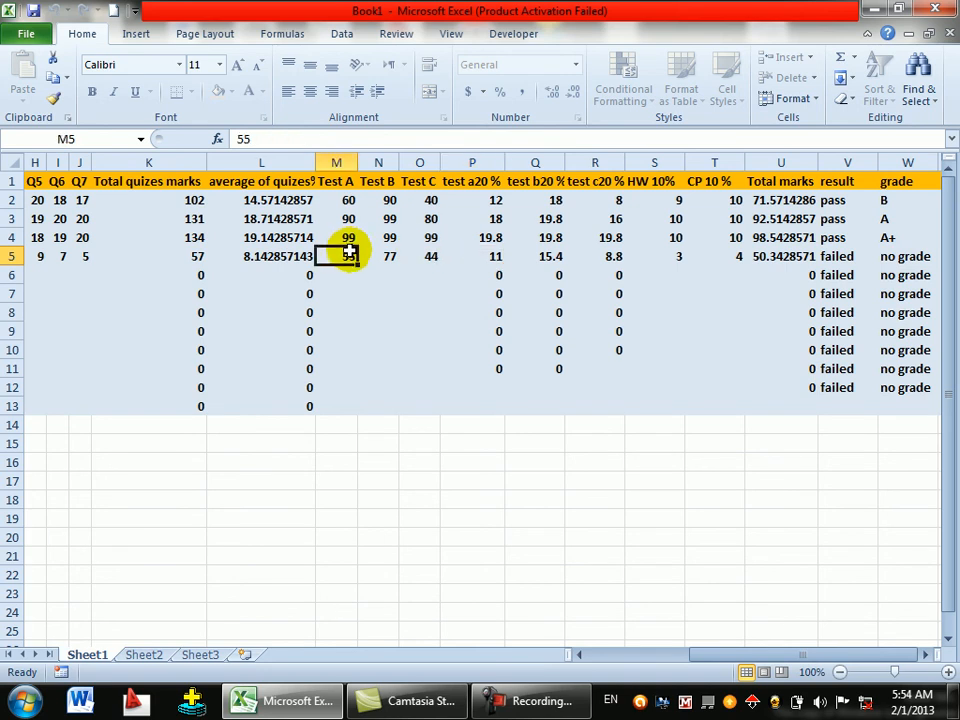
text(99)
key(Tab)
text(99)
key(Tab)
text(99)
key(Tab)
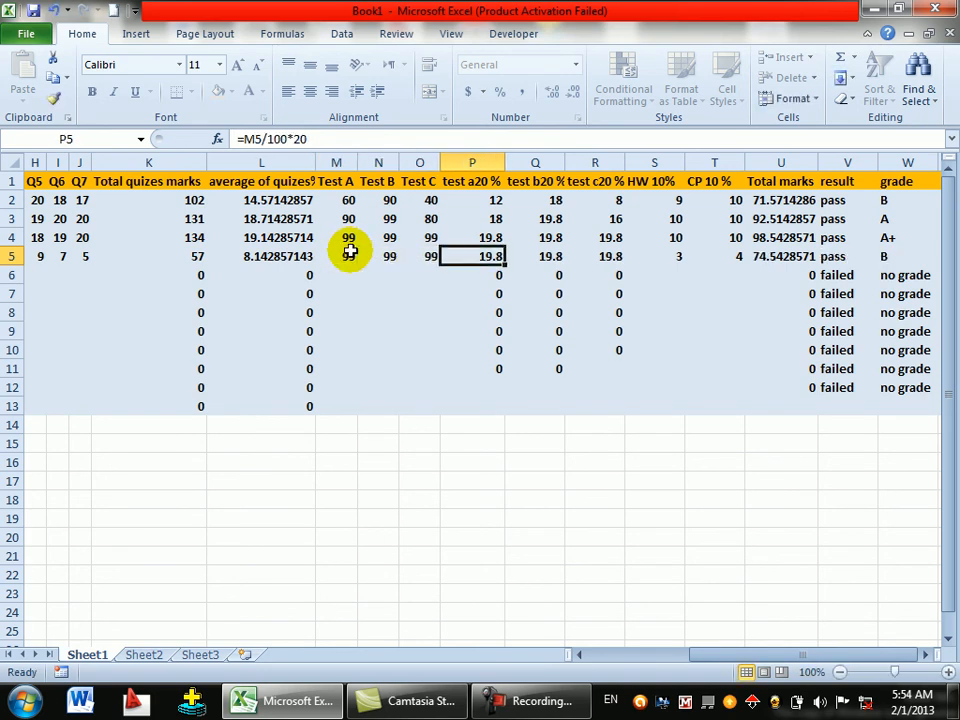